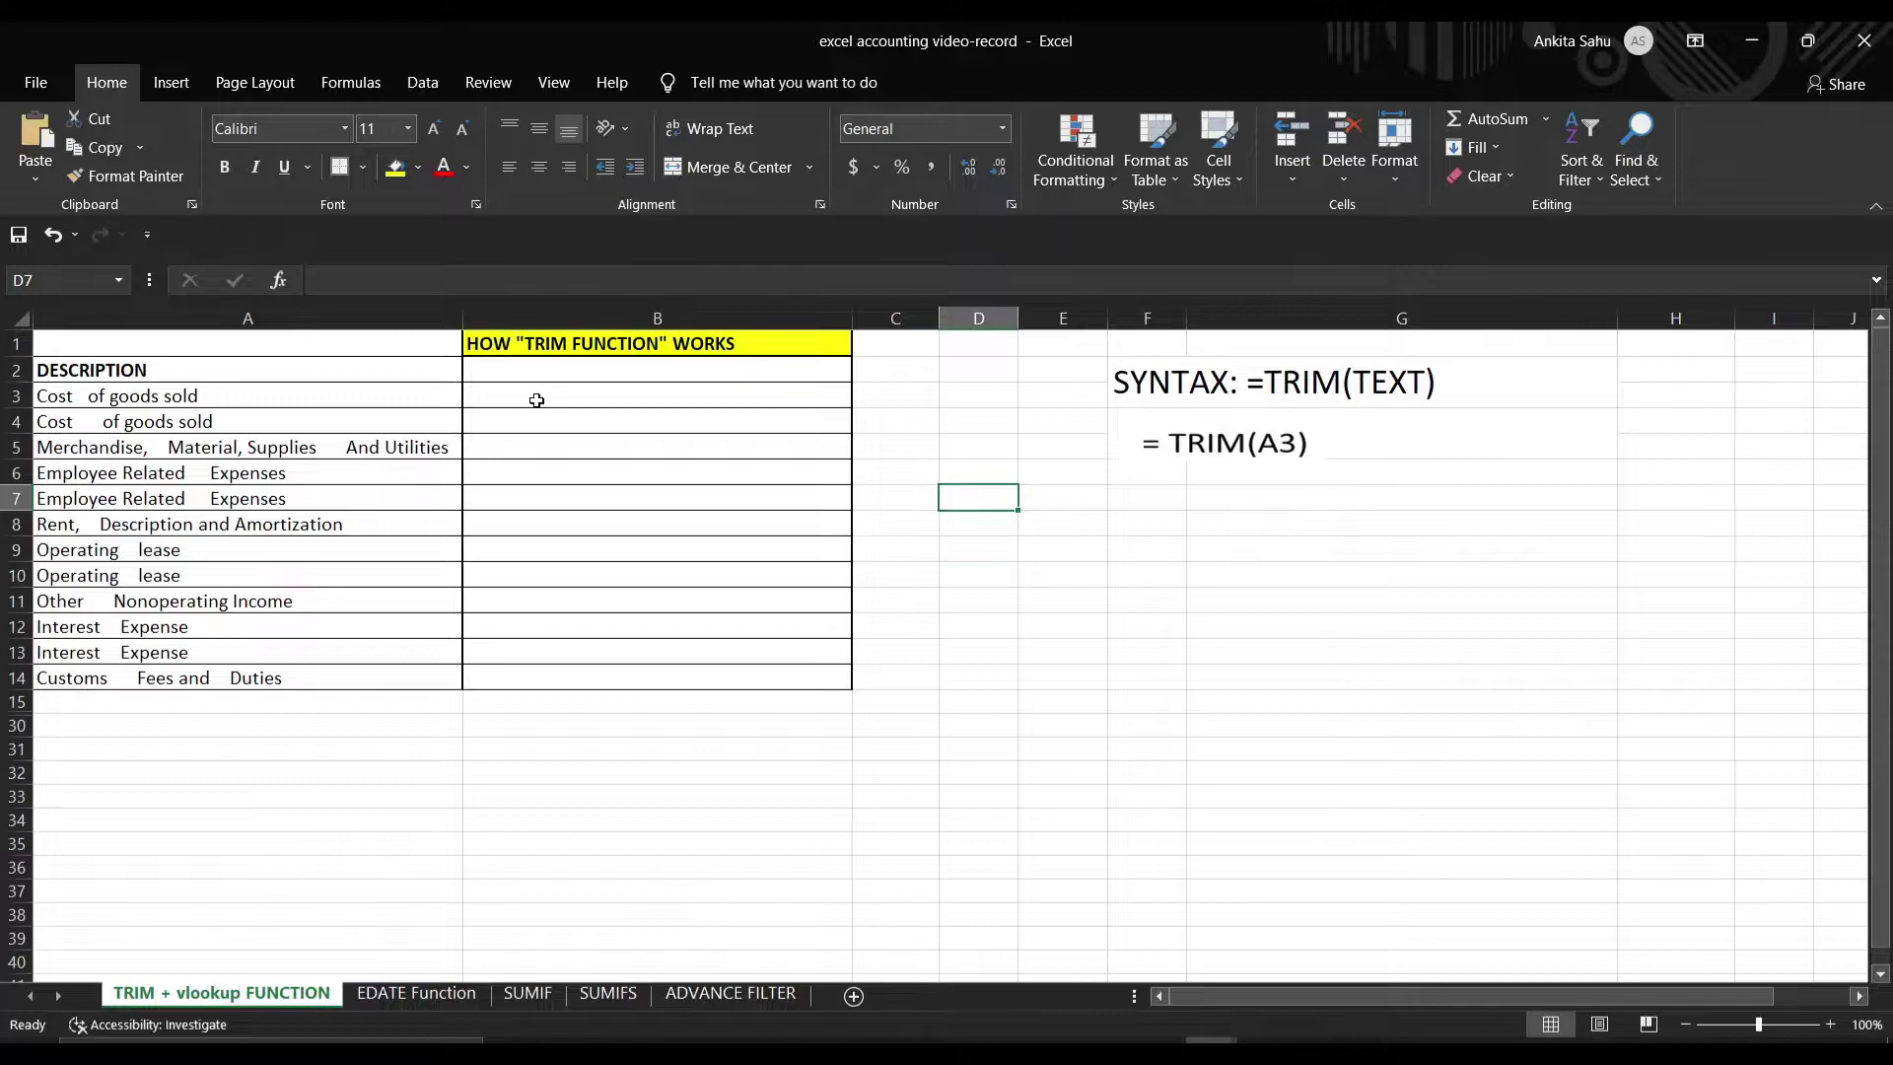
Step: Enter =TRIM(A3) in B3 and fill it down to B14
click(536, 397)
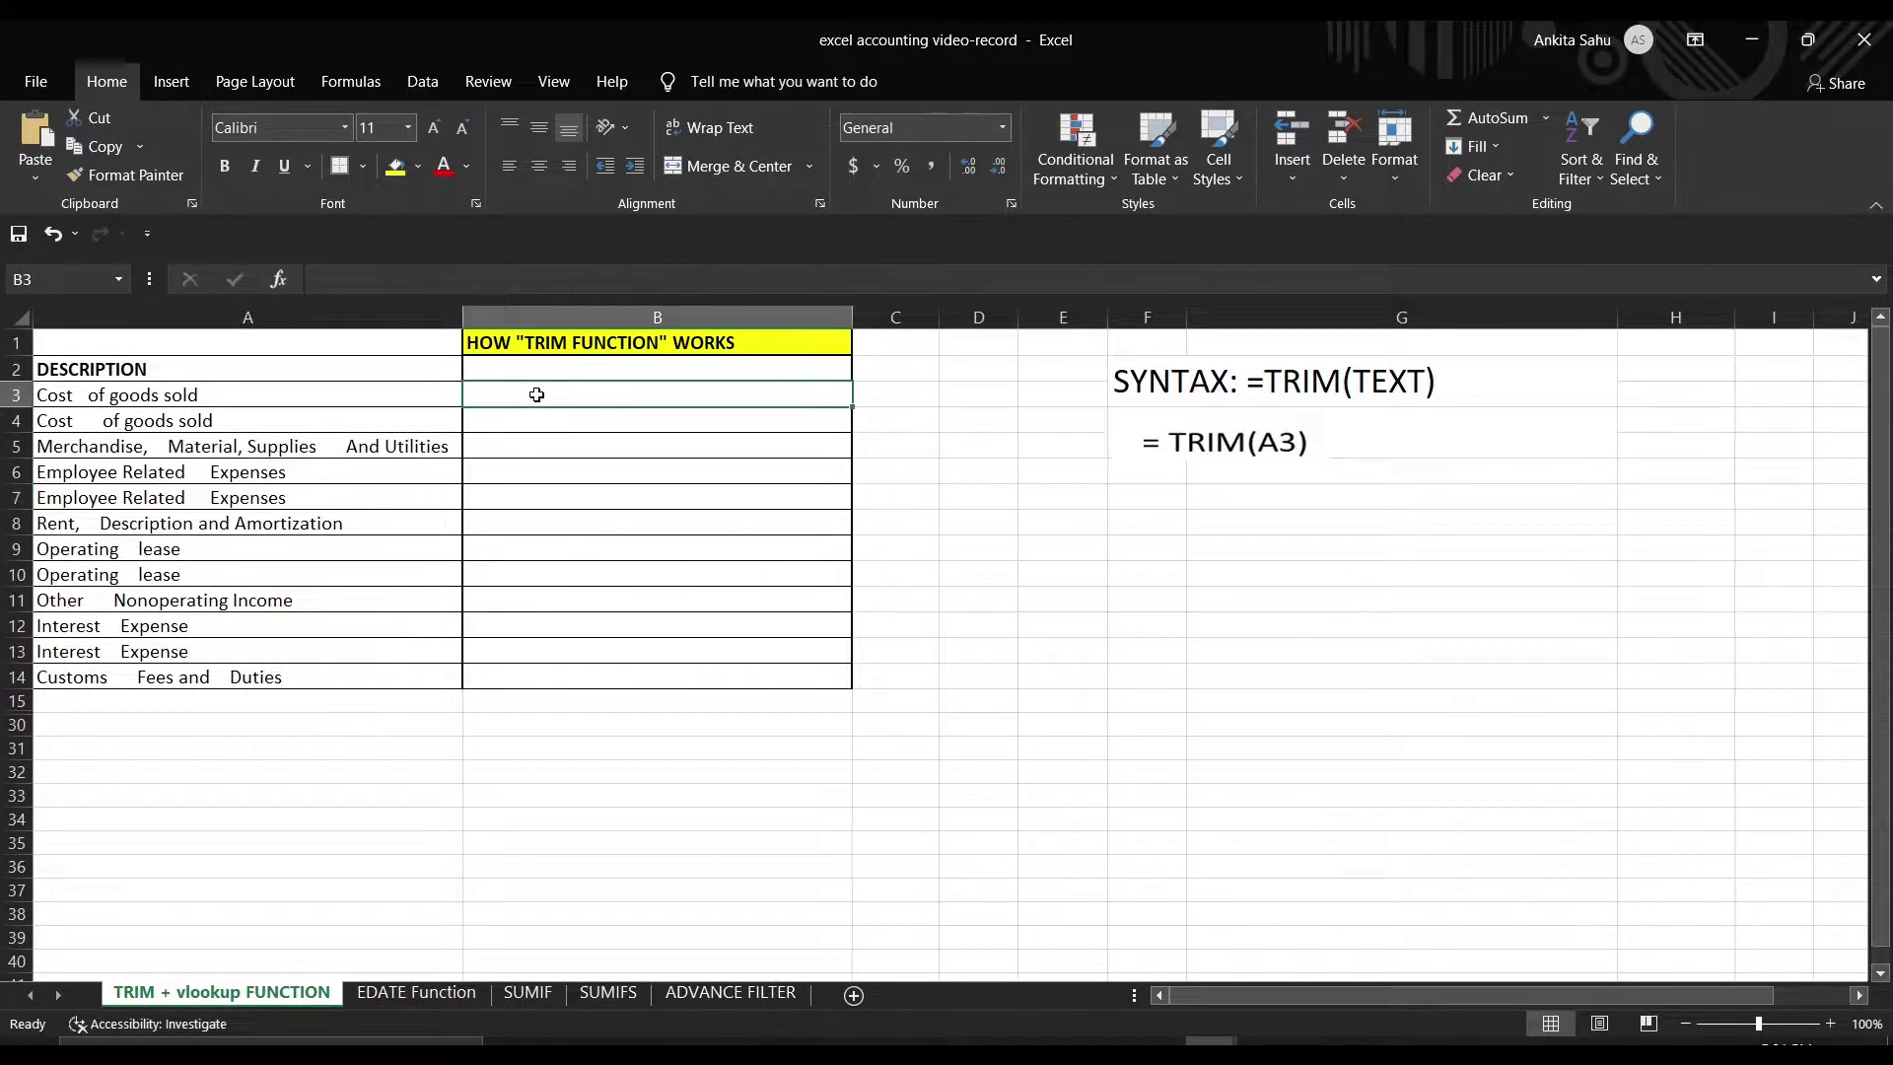
text(=)
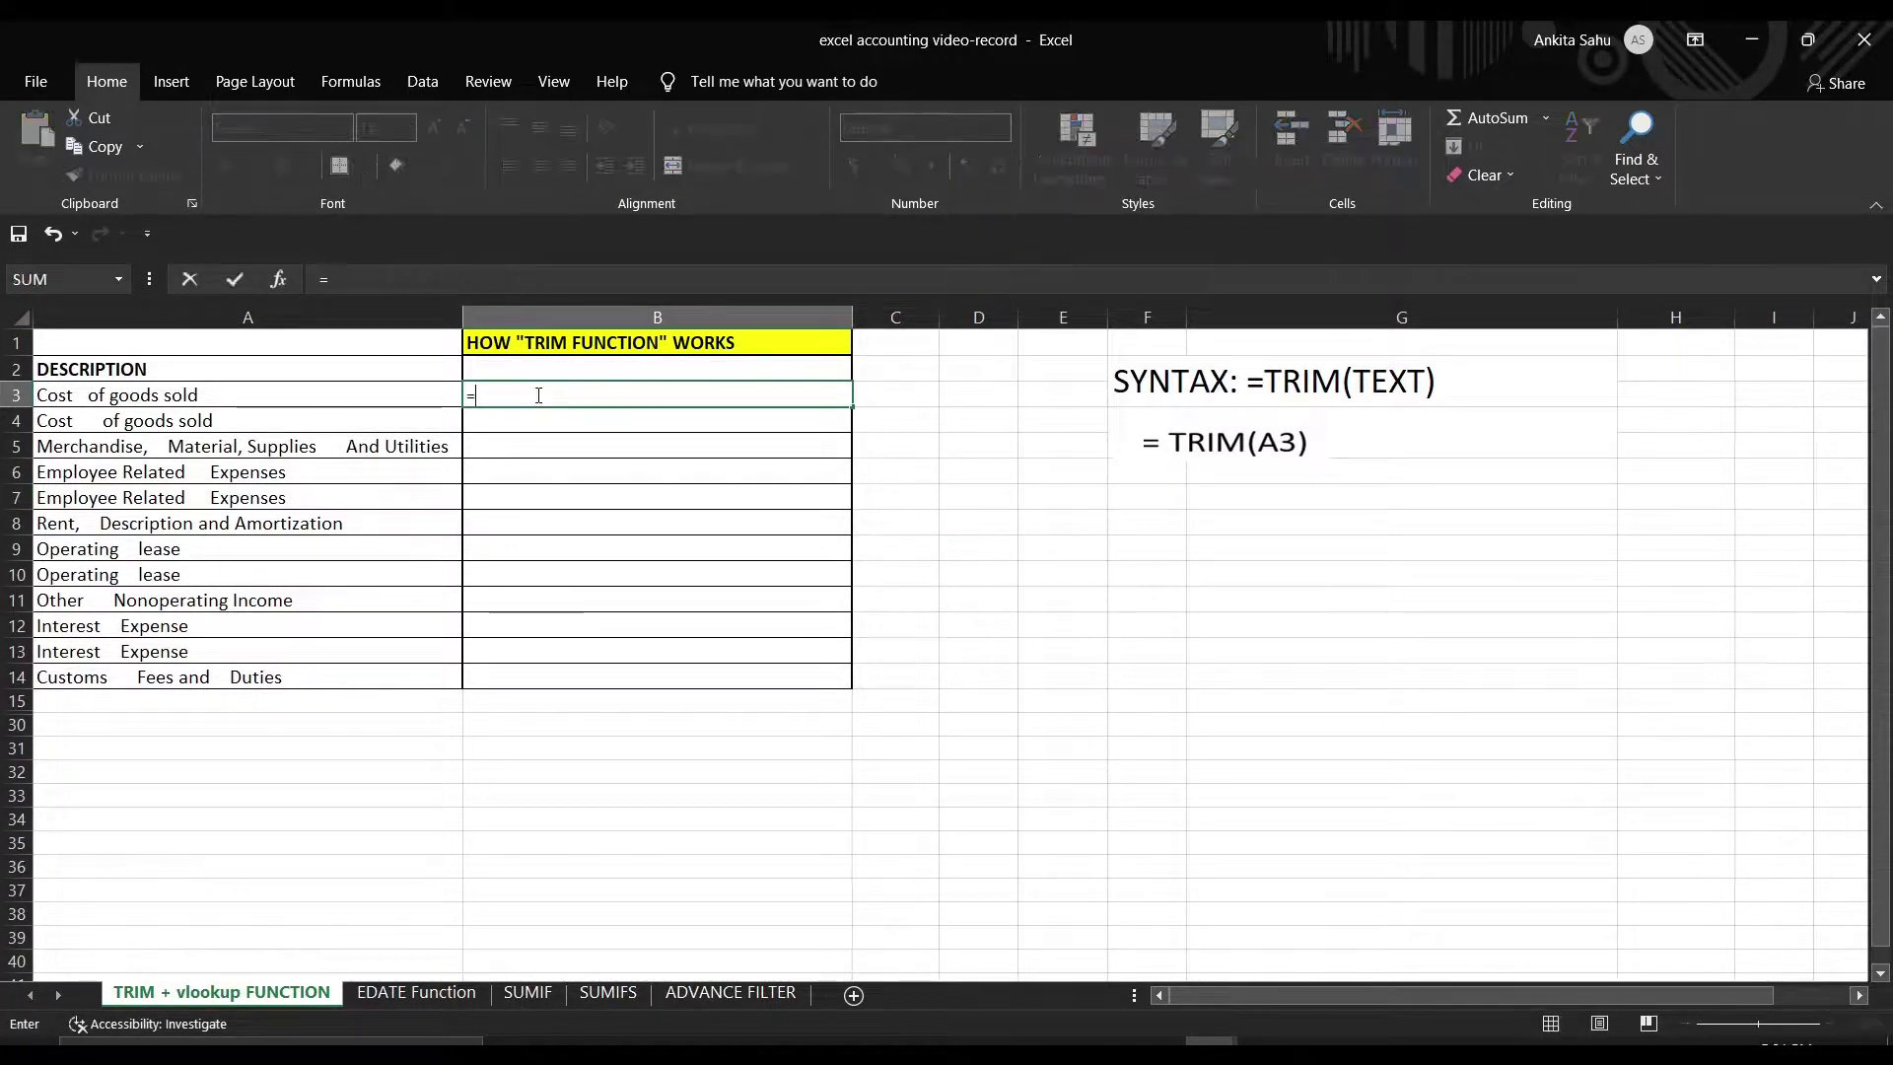
text(TRIM()
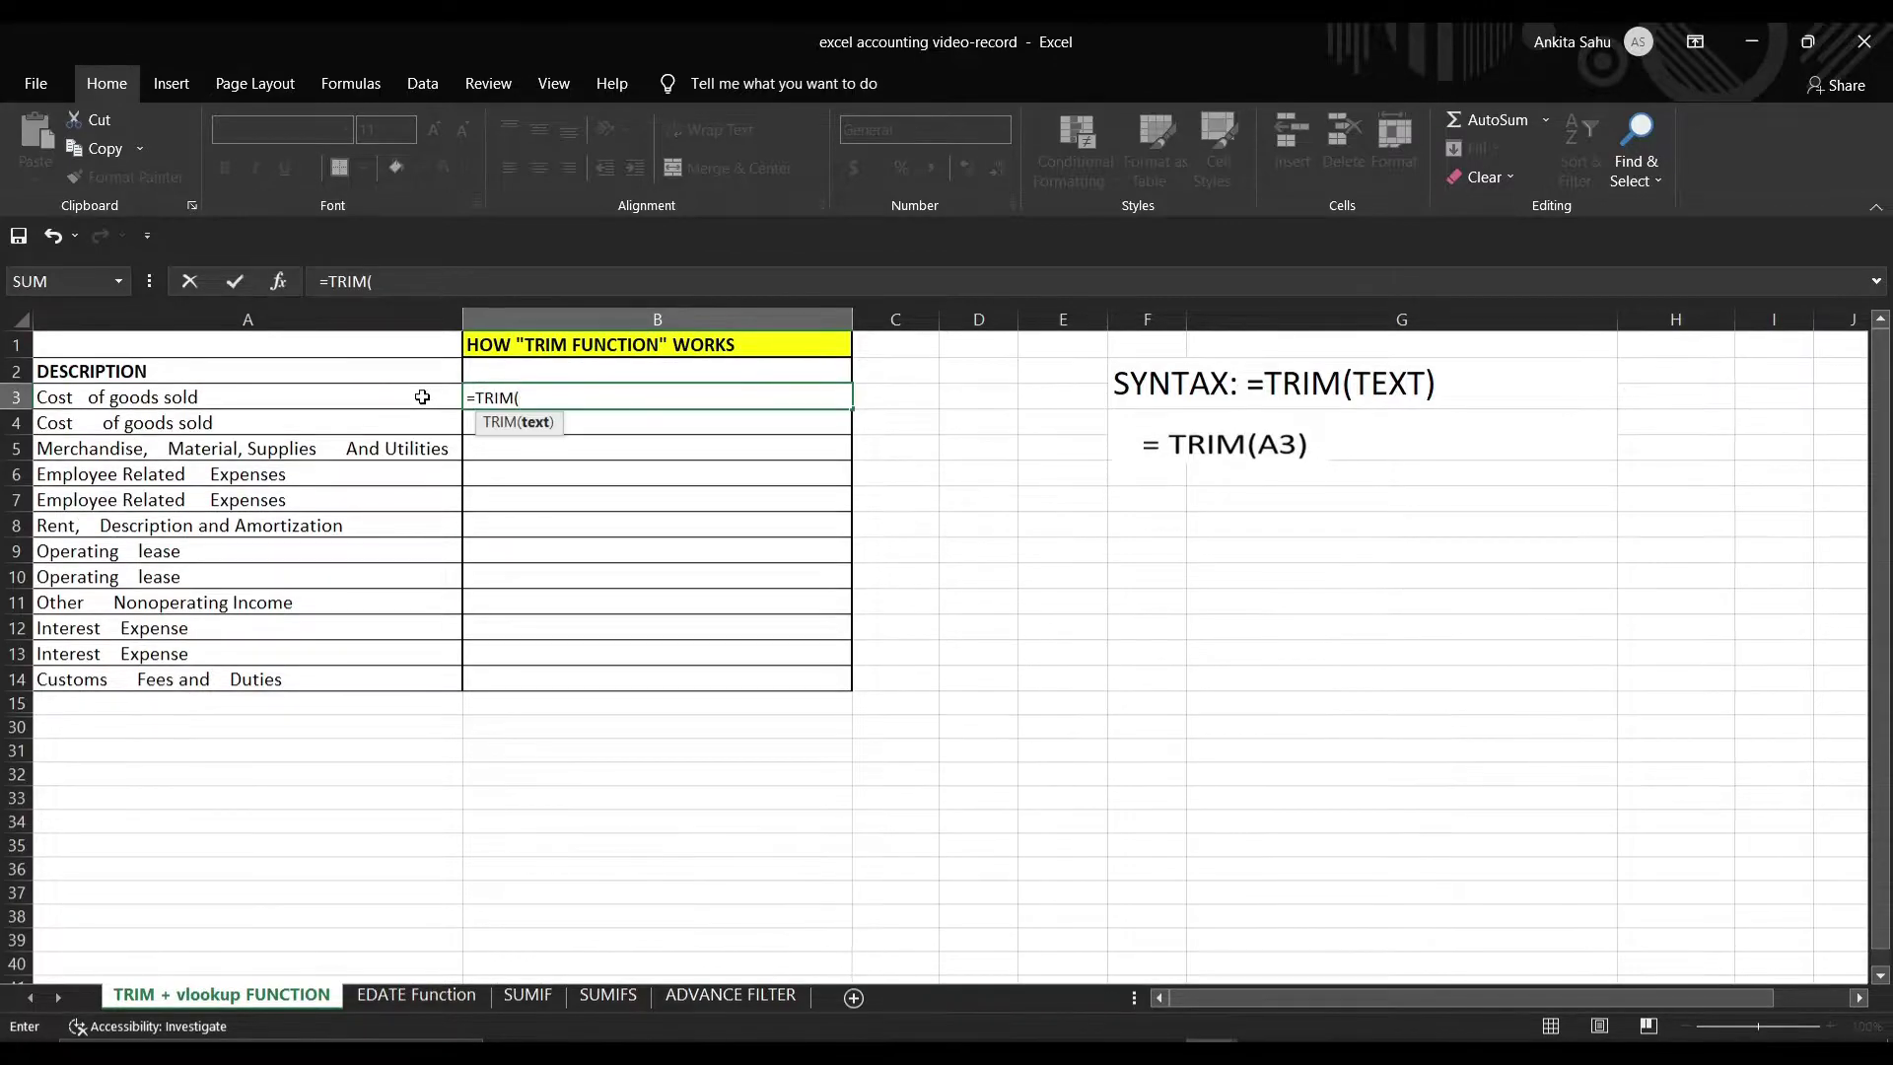
click(422, 396)
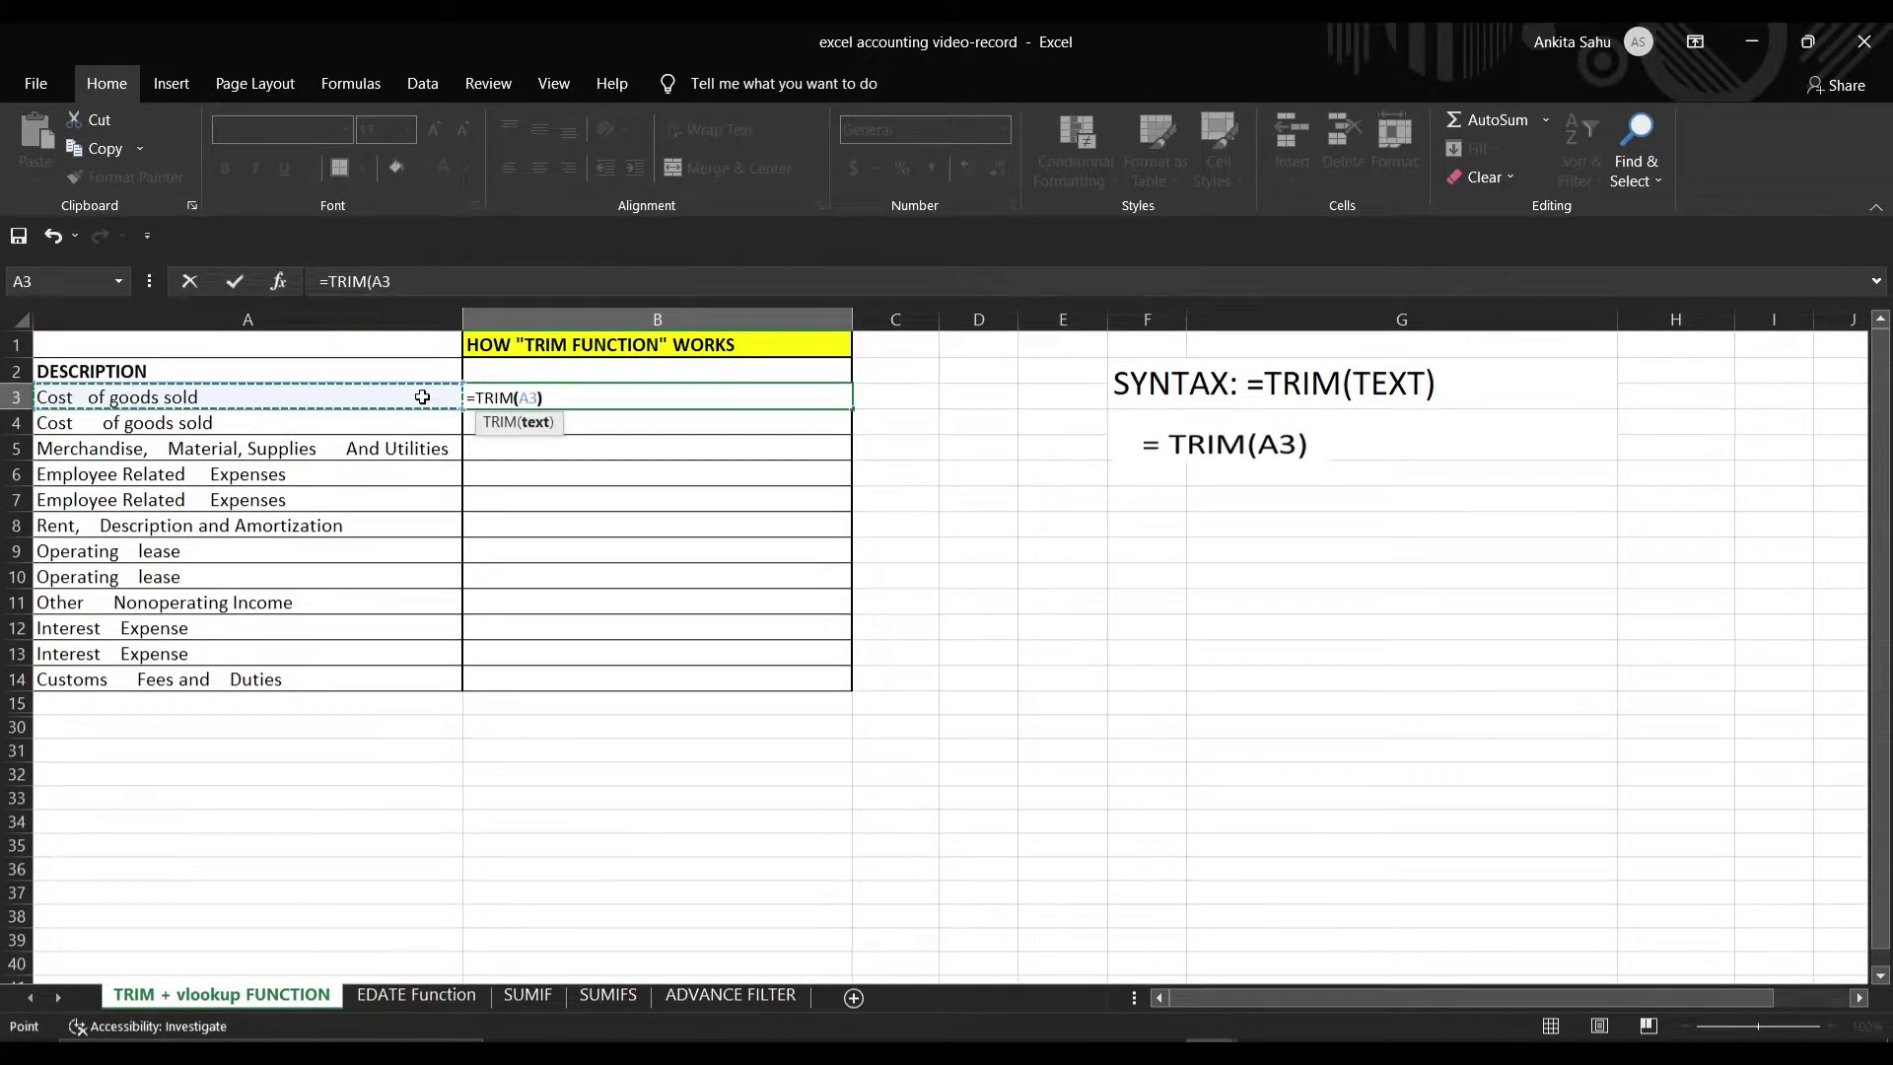
text())
key(Return)
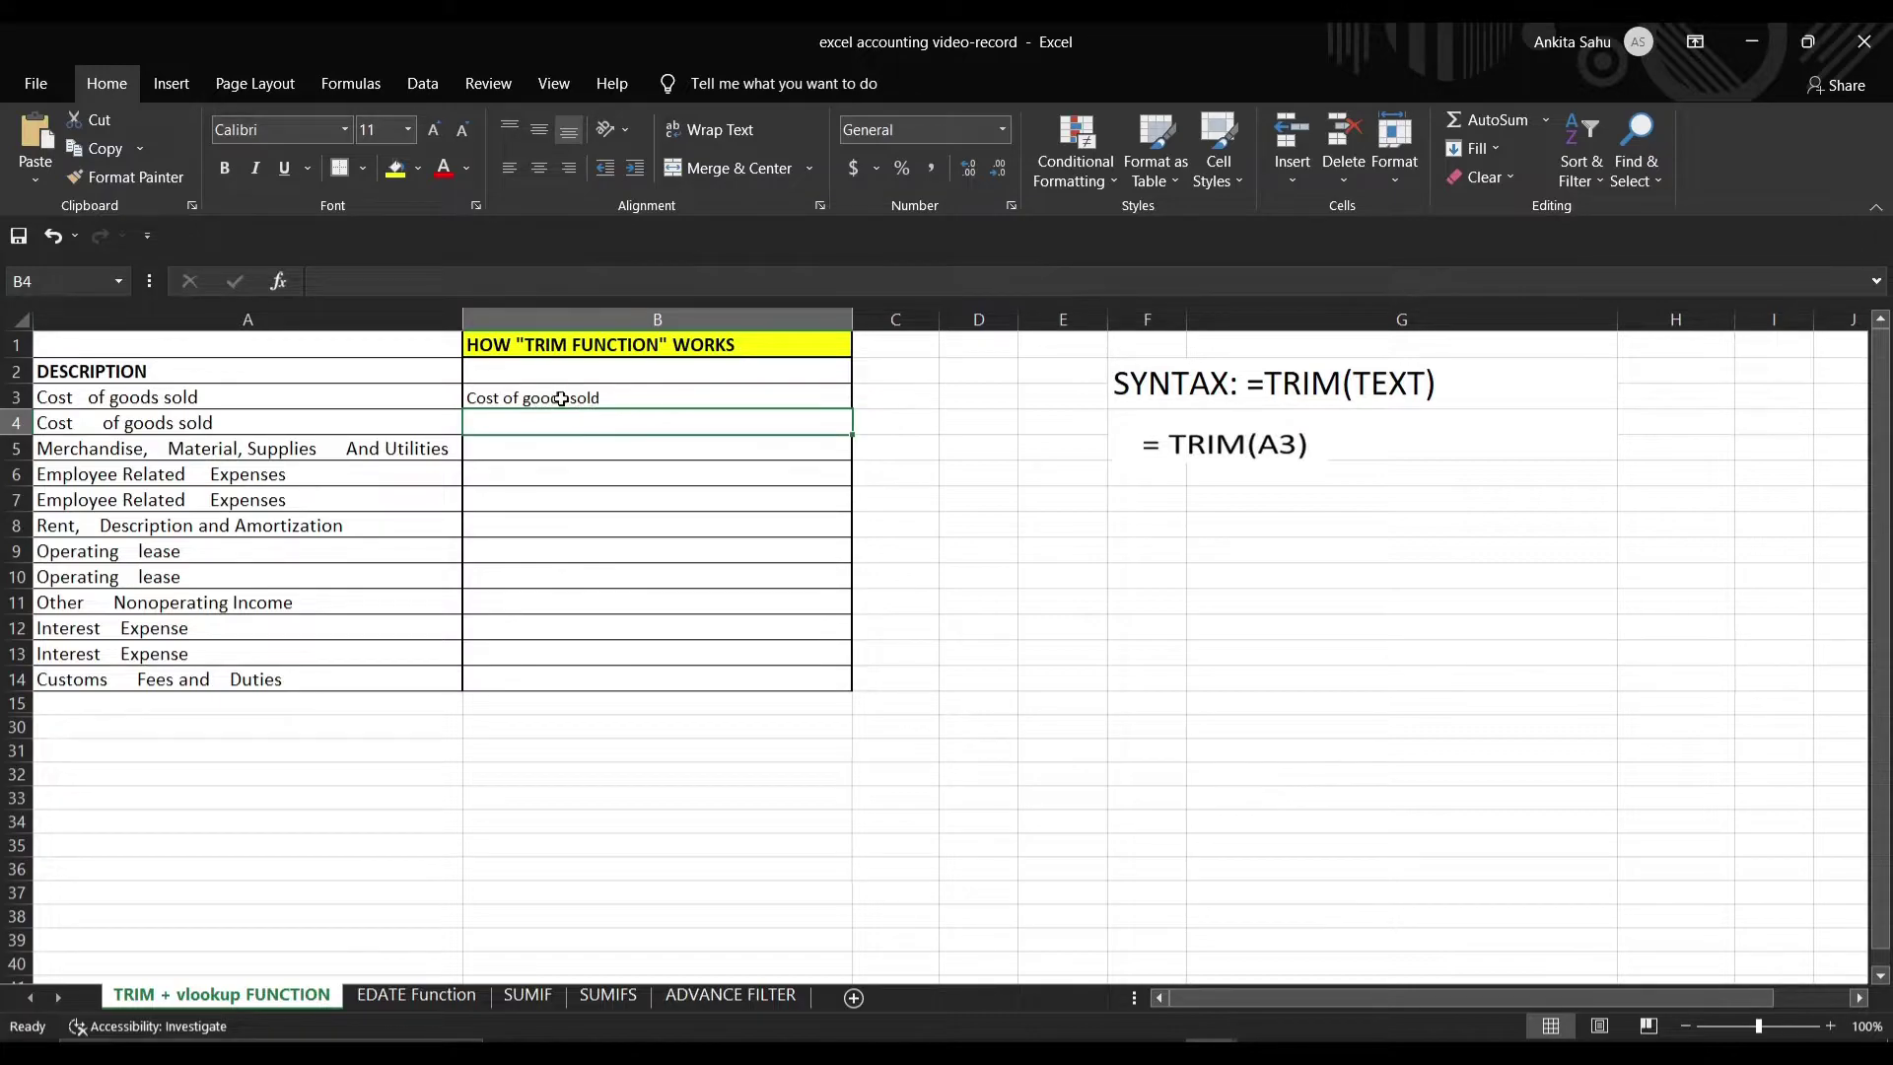
click(676, 400)
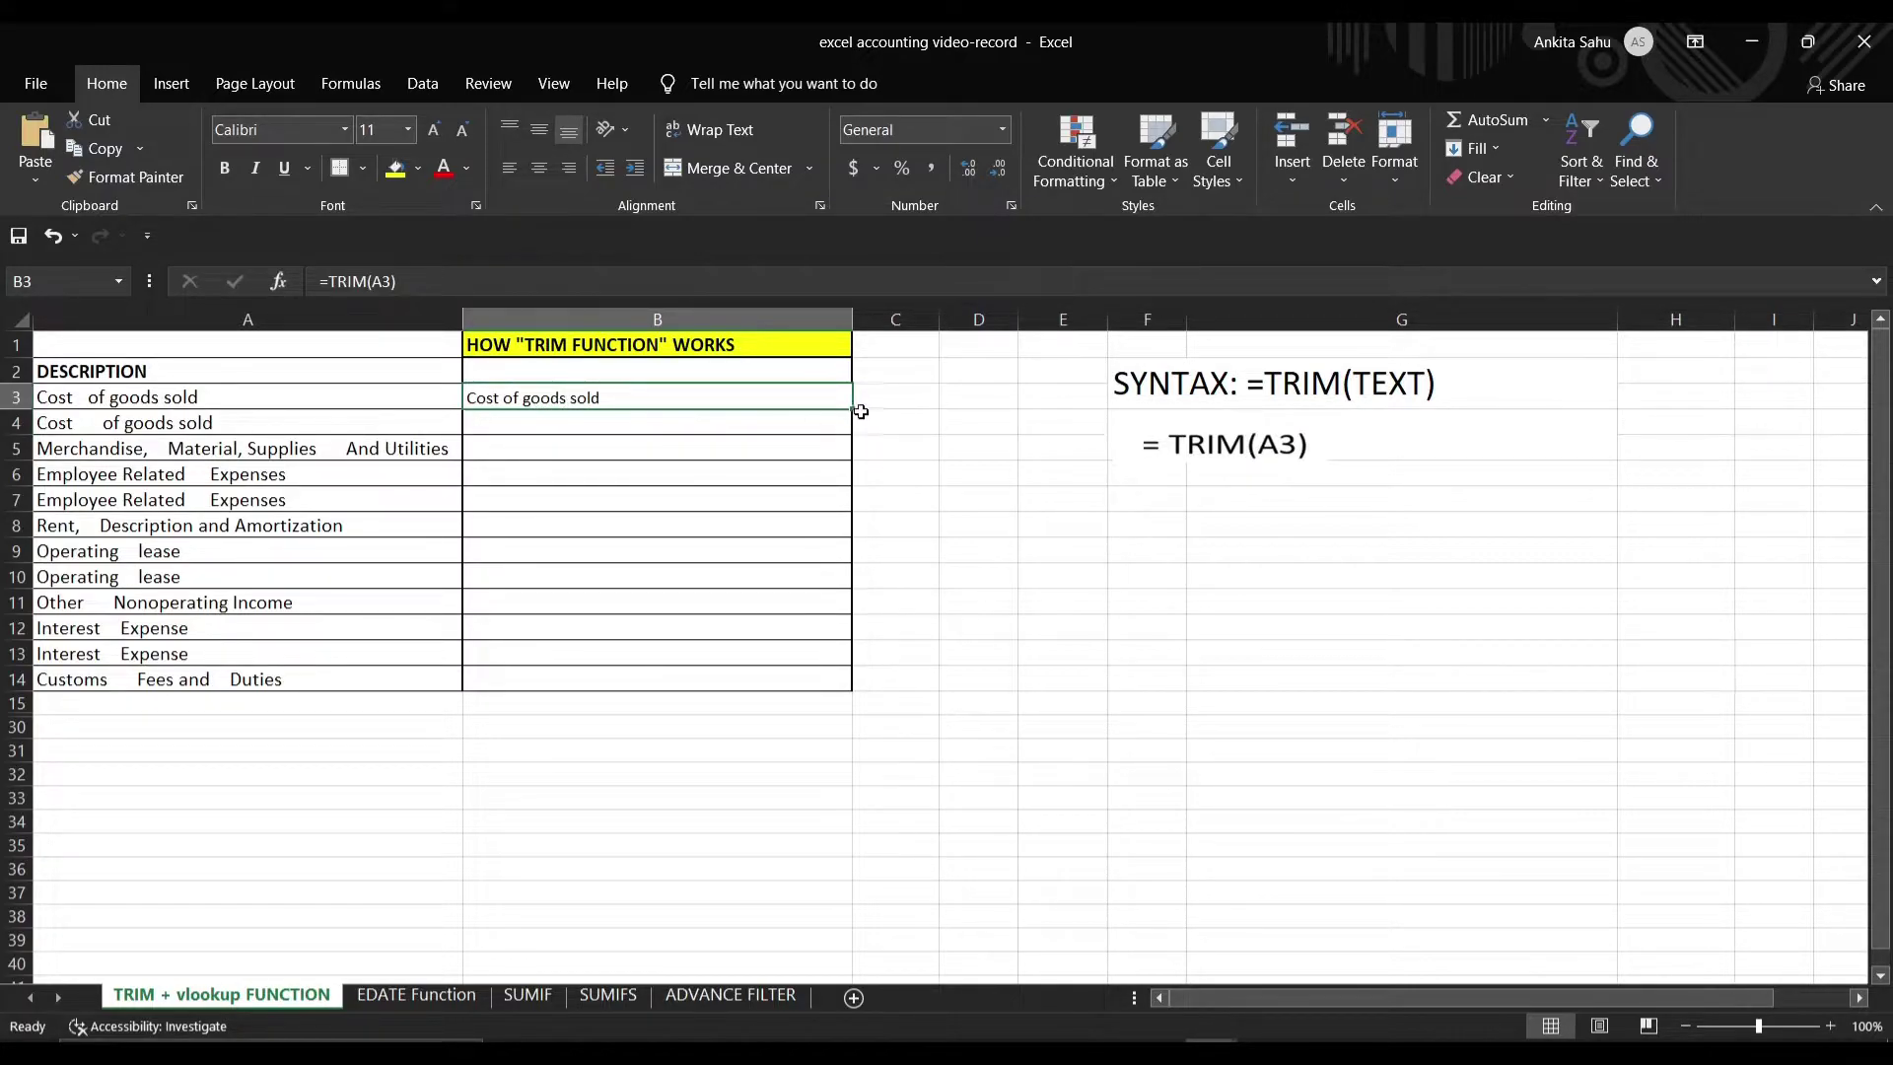
double_click(853, 408)
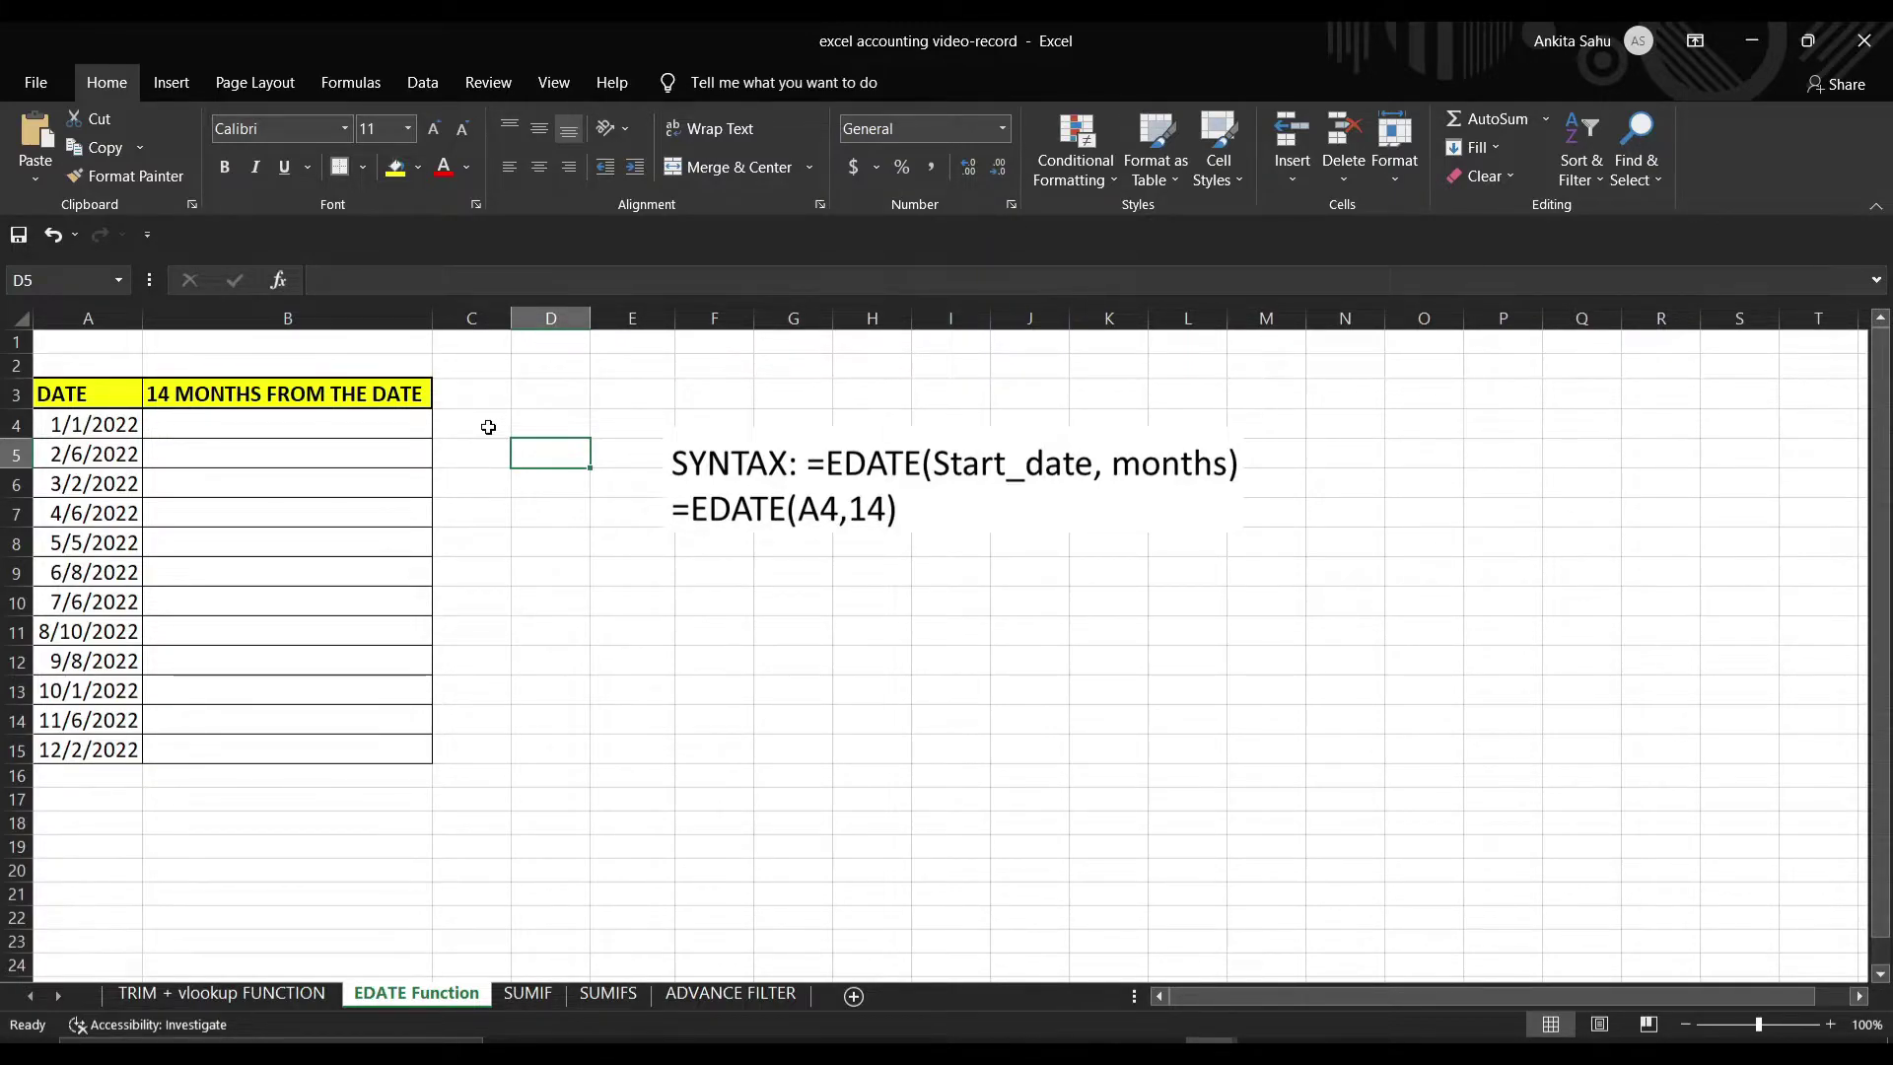
Step: Enter =EDATE(A4,14) in B4 and fill it down to B15
click(354, 425)
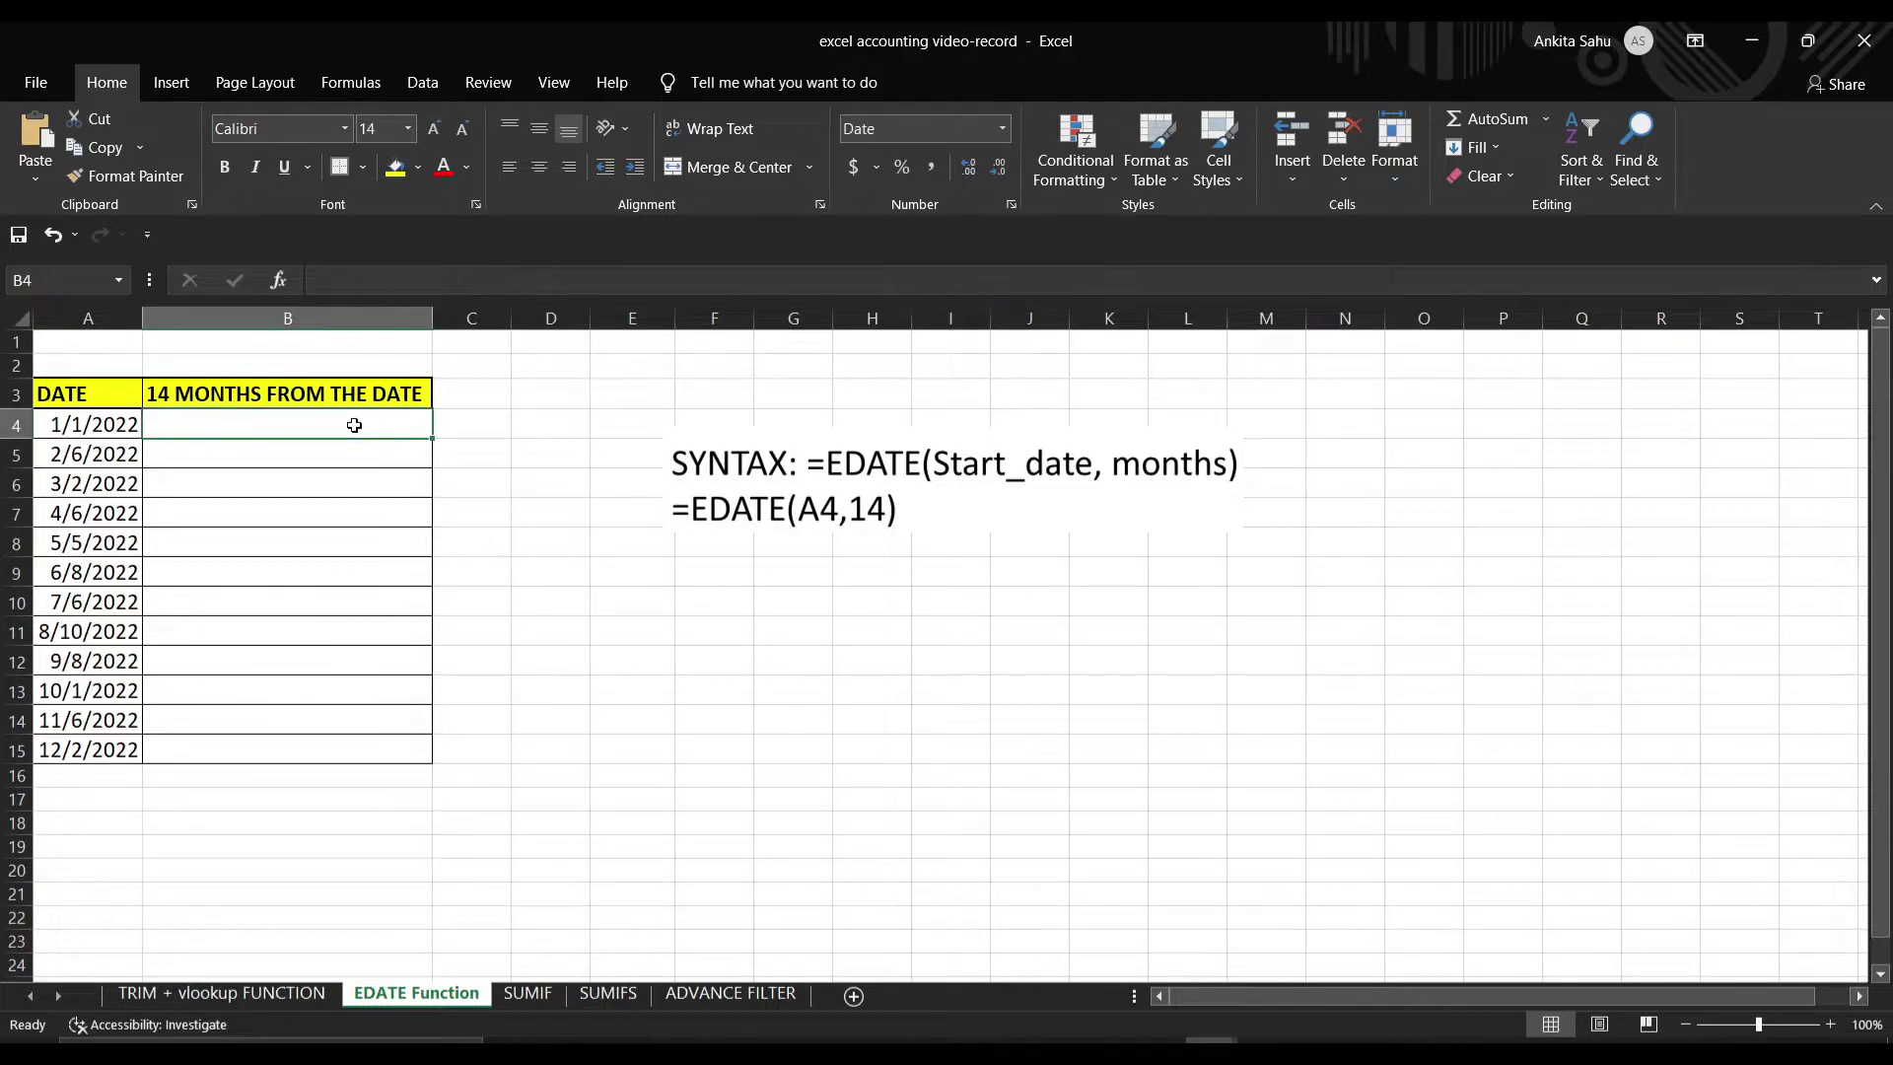
text(=EDATE)
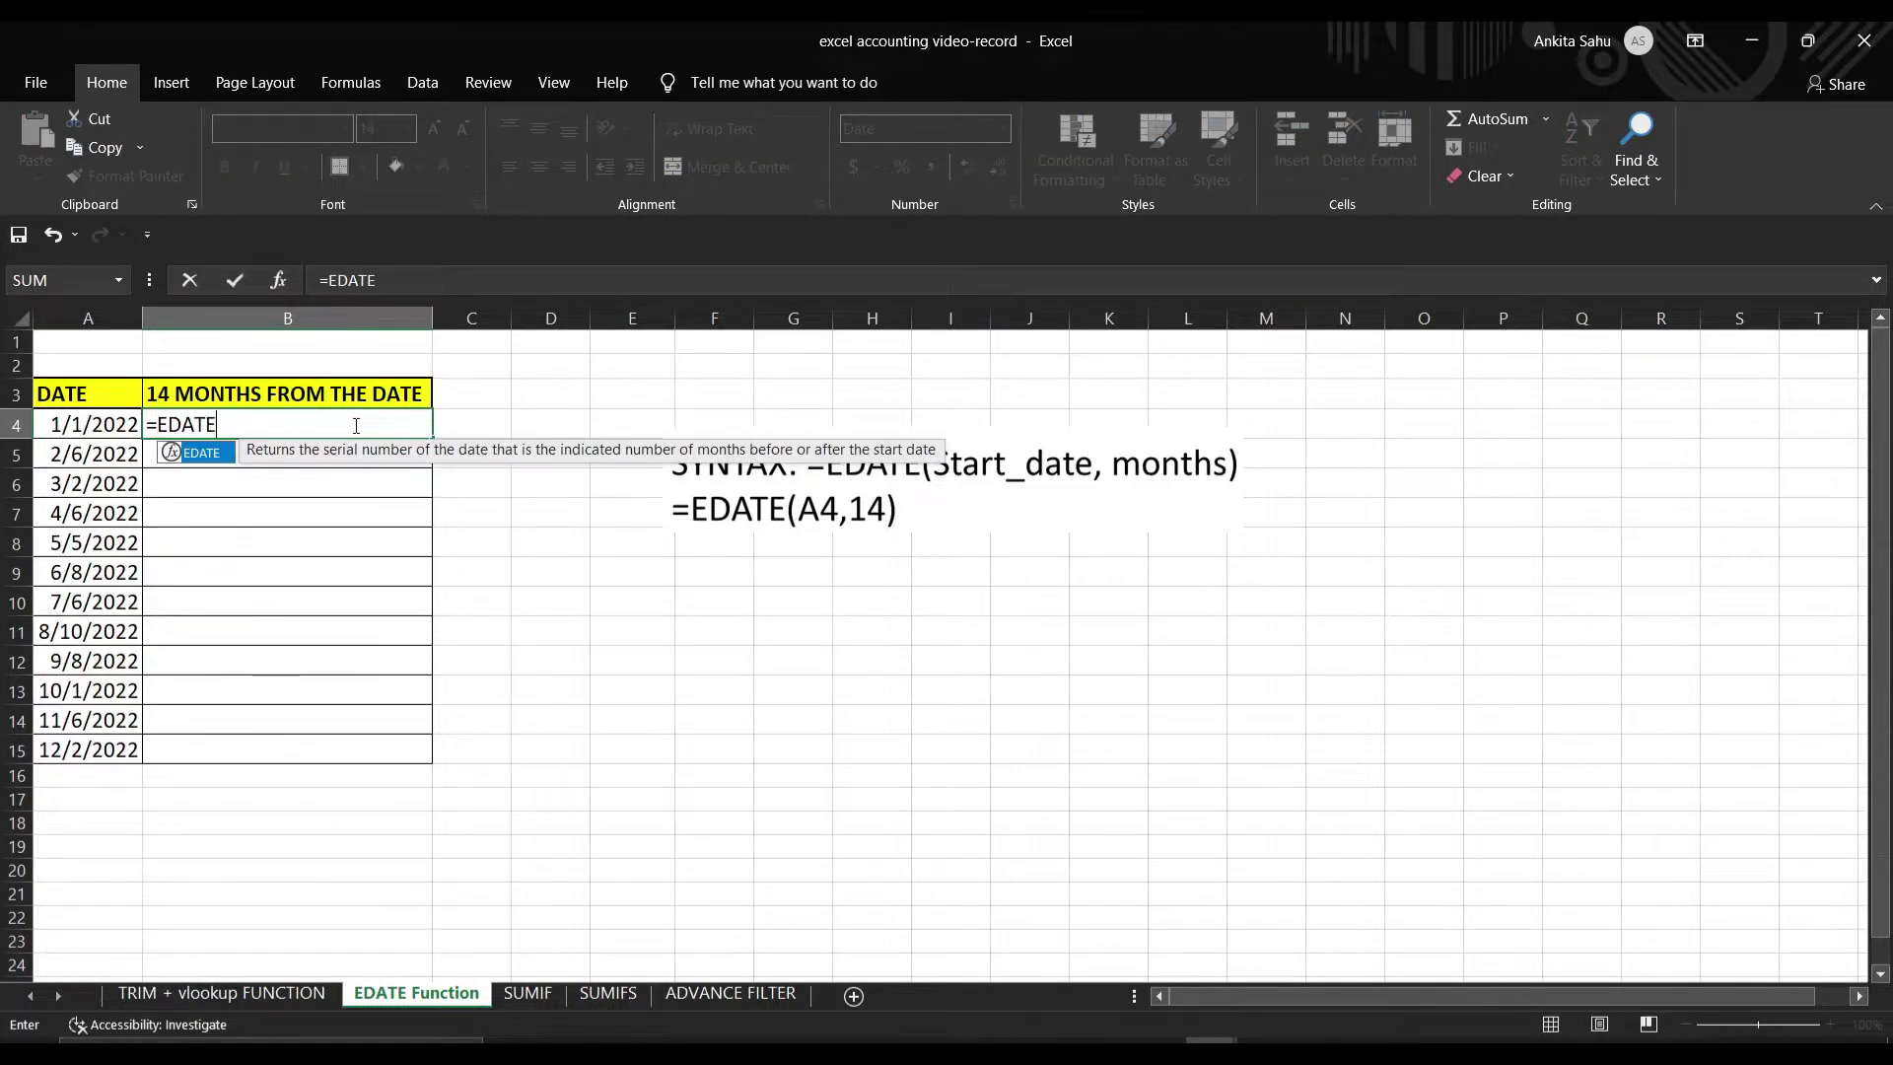
text(()
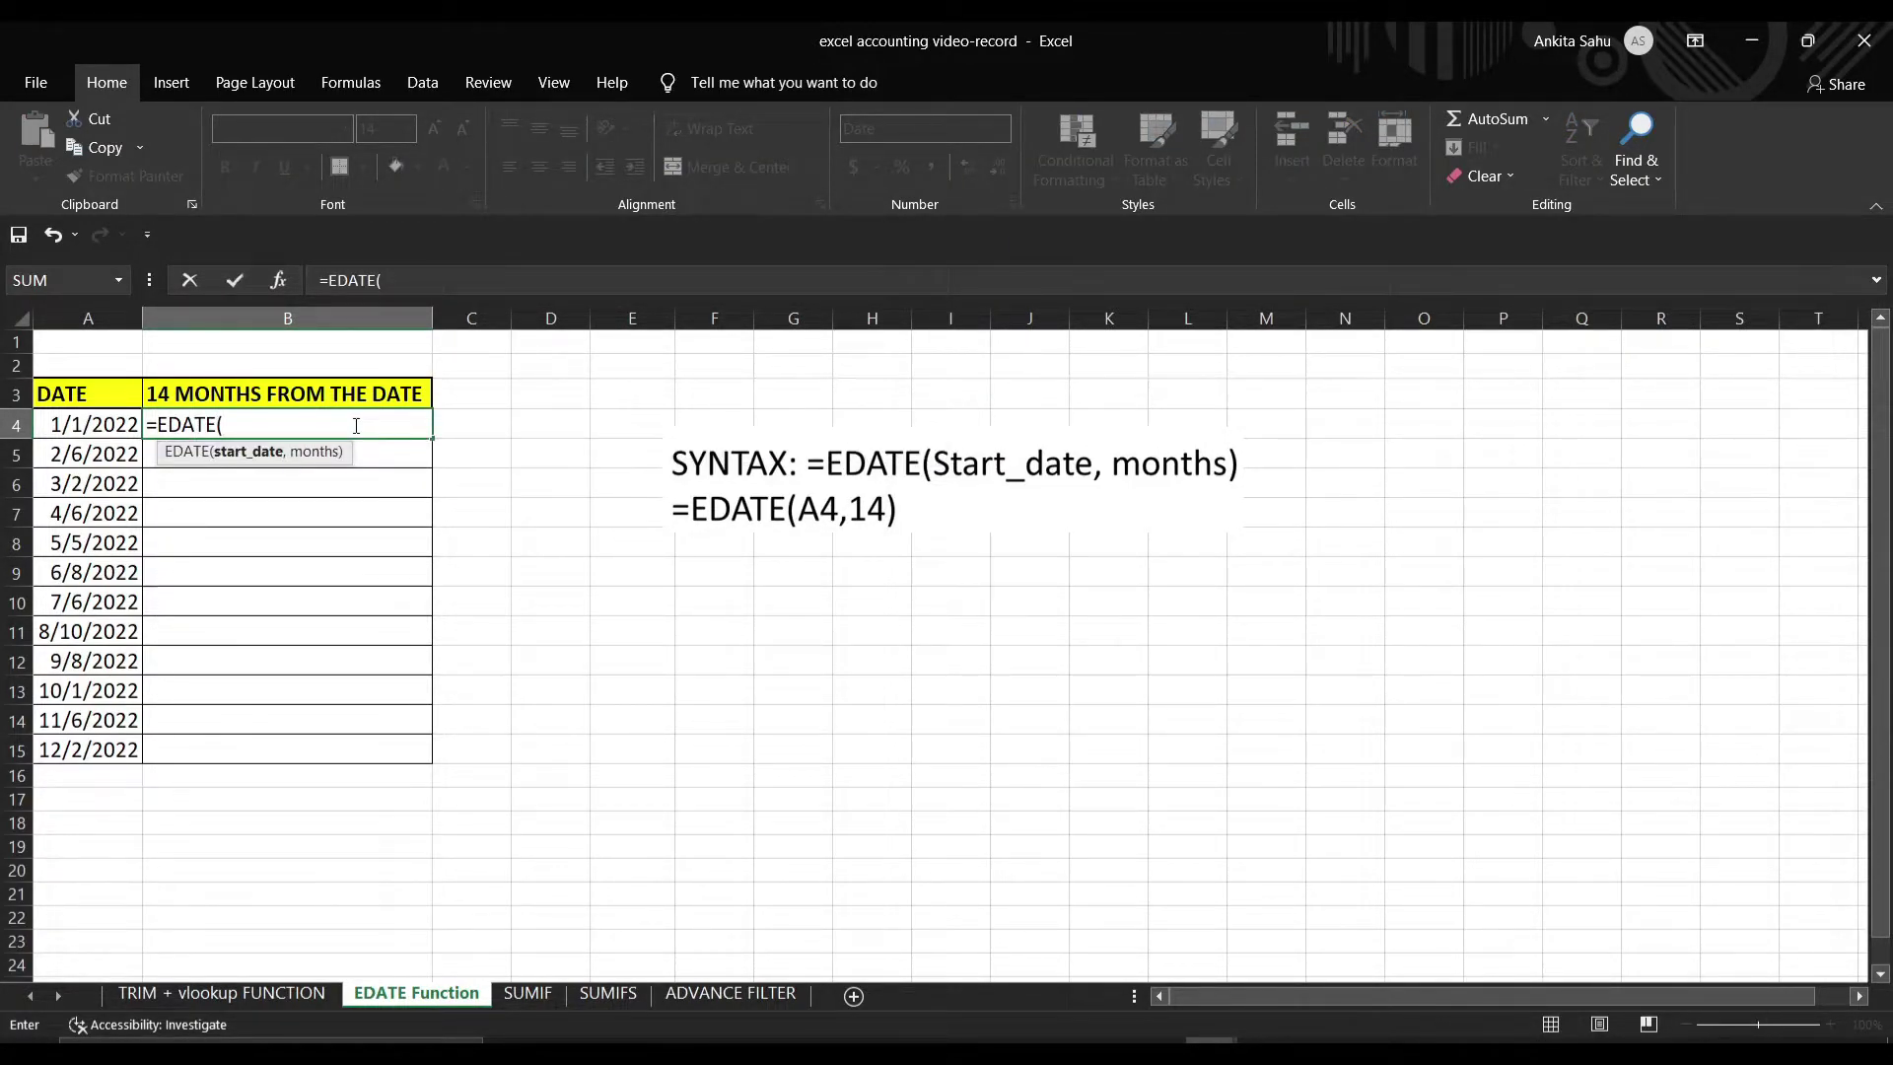
click(113, 422)
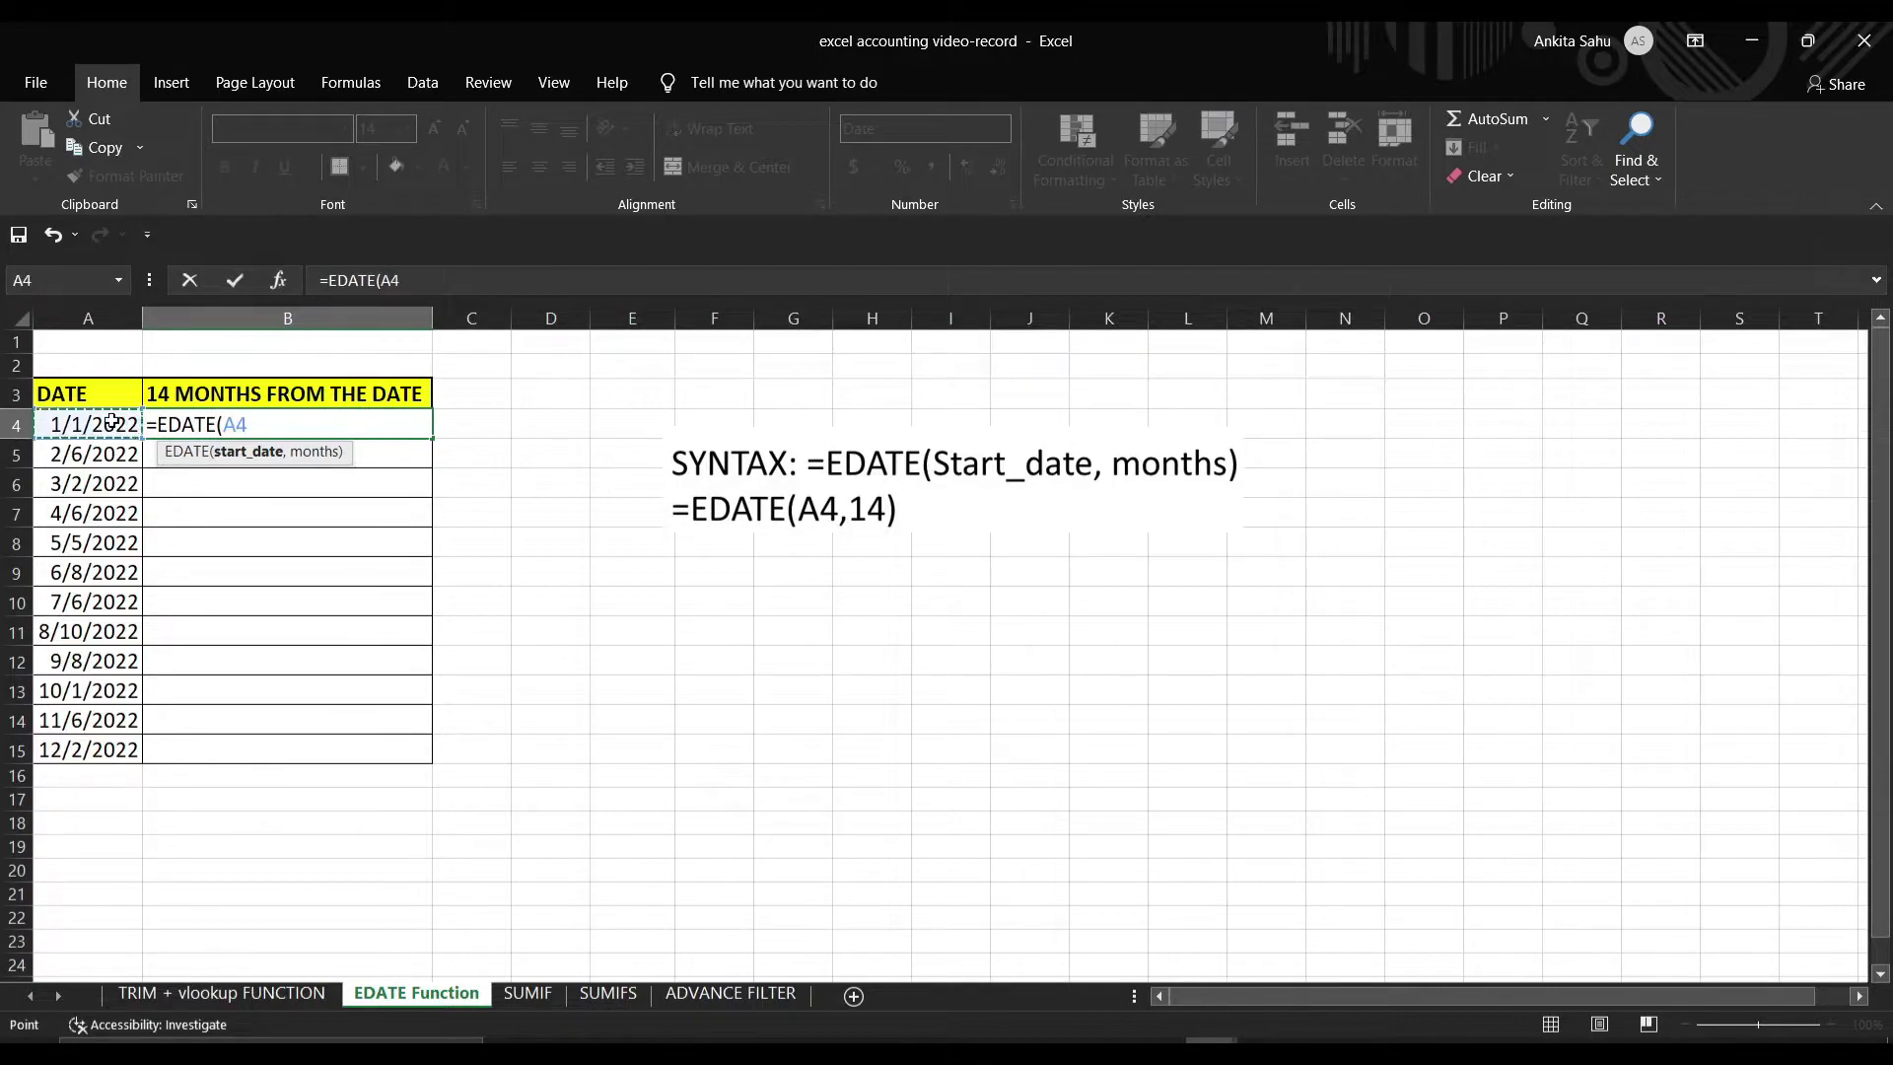
text(,)
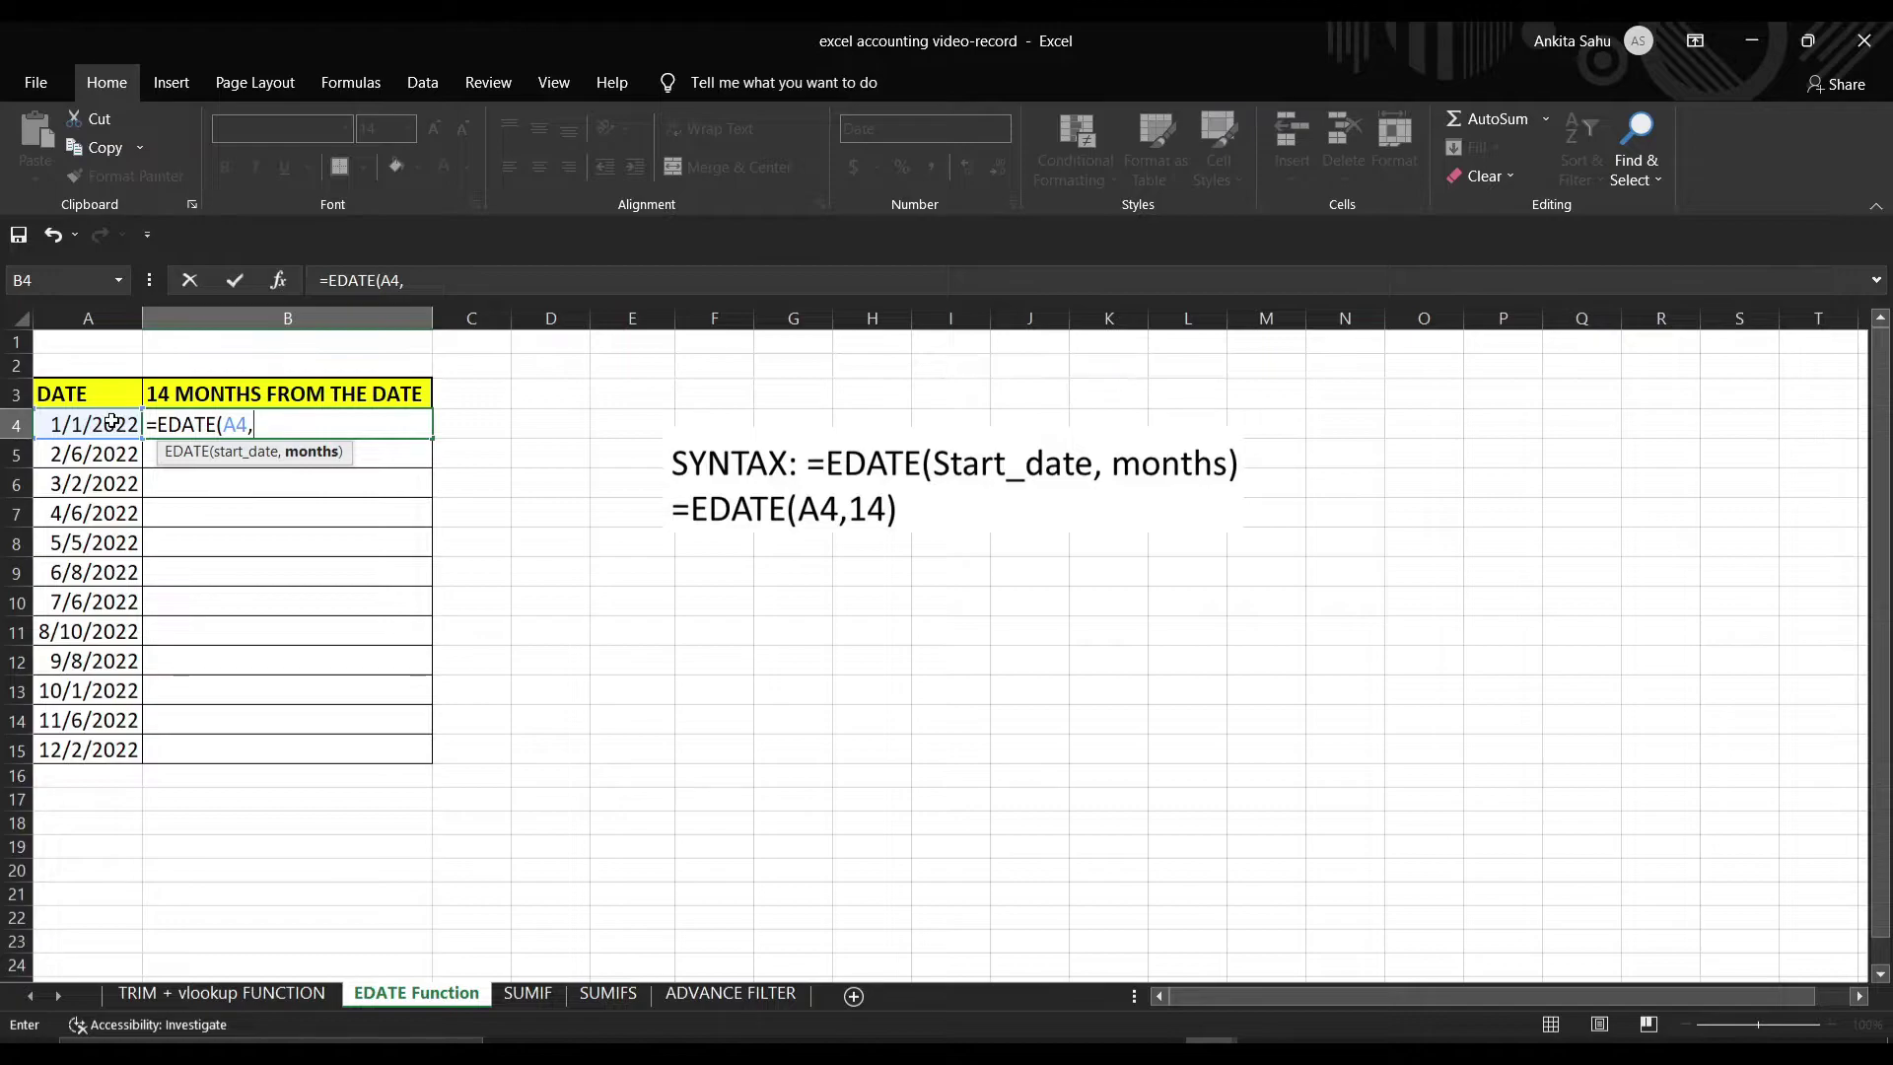
text(14))
key(Return)
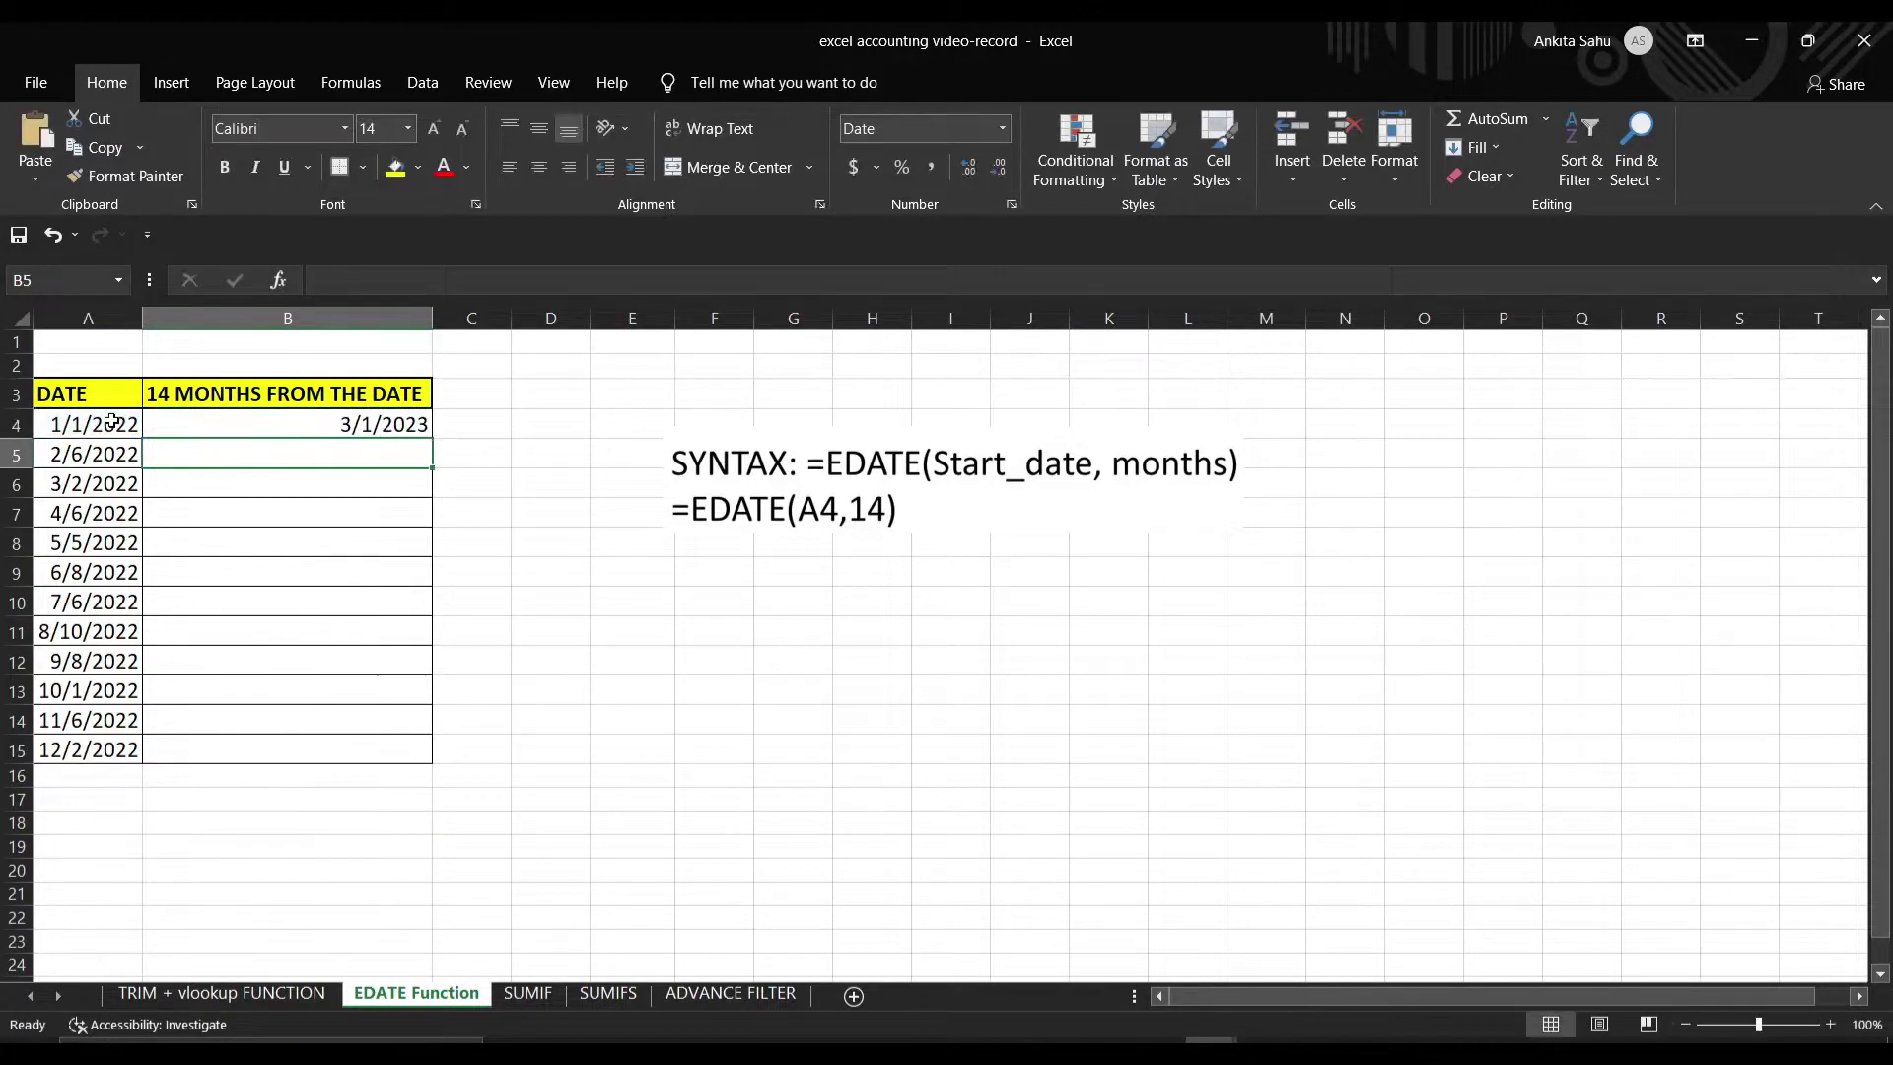
click(390, 424)
double_click(432, 439)
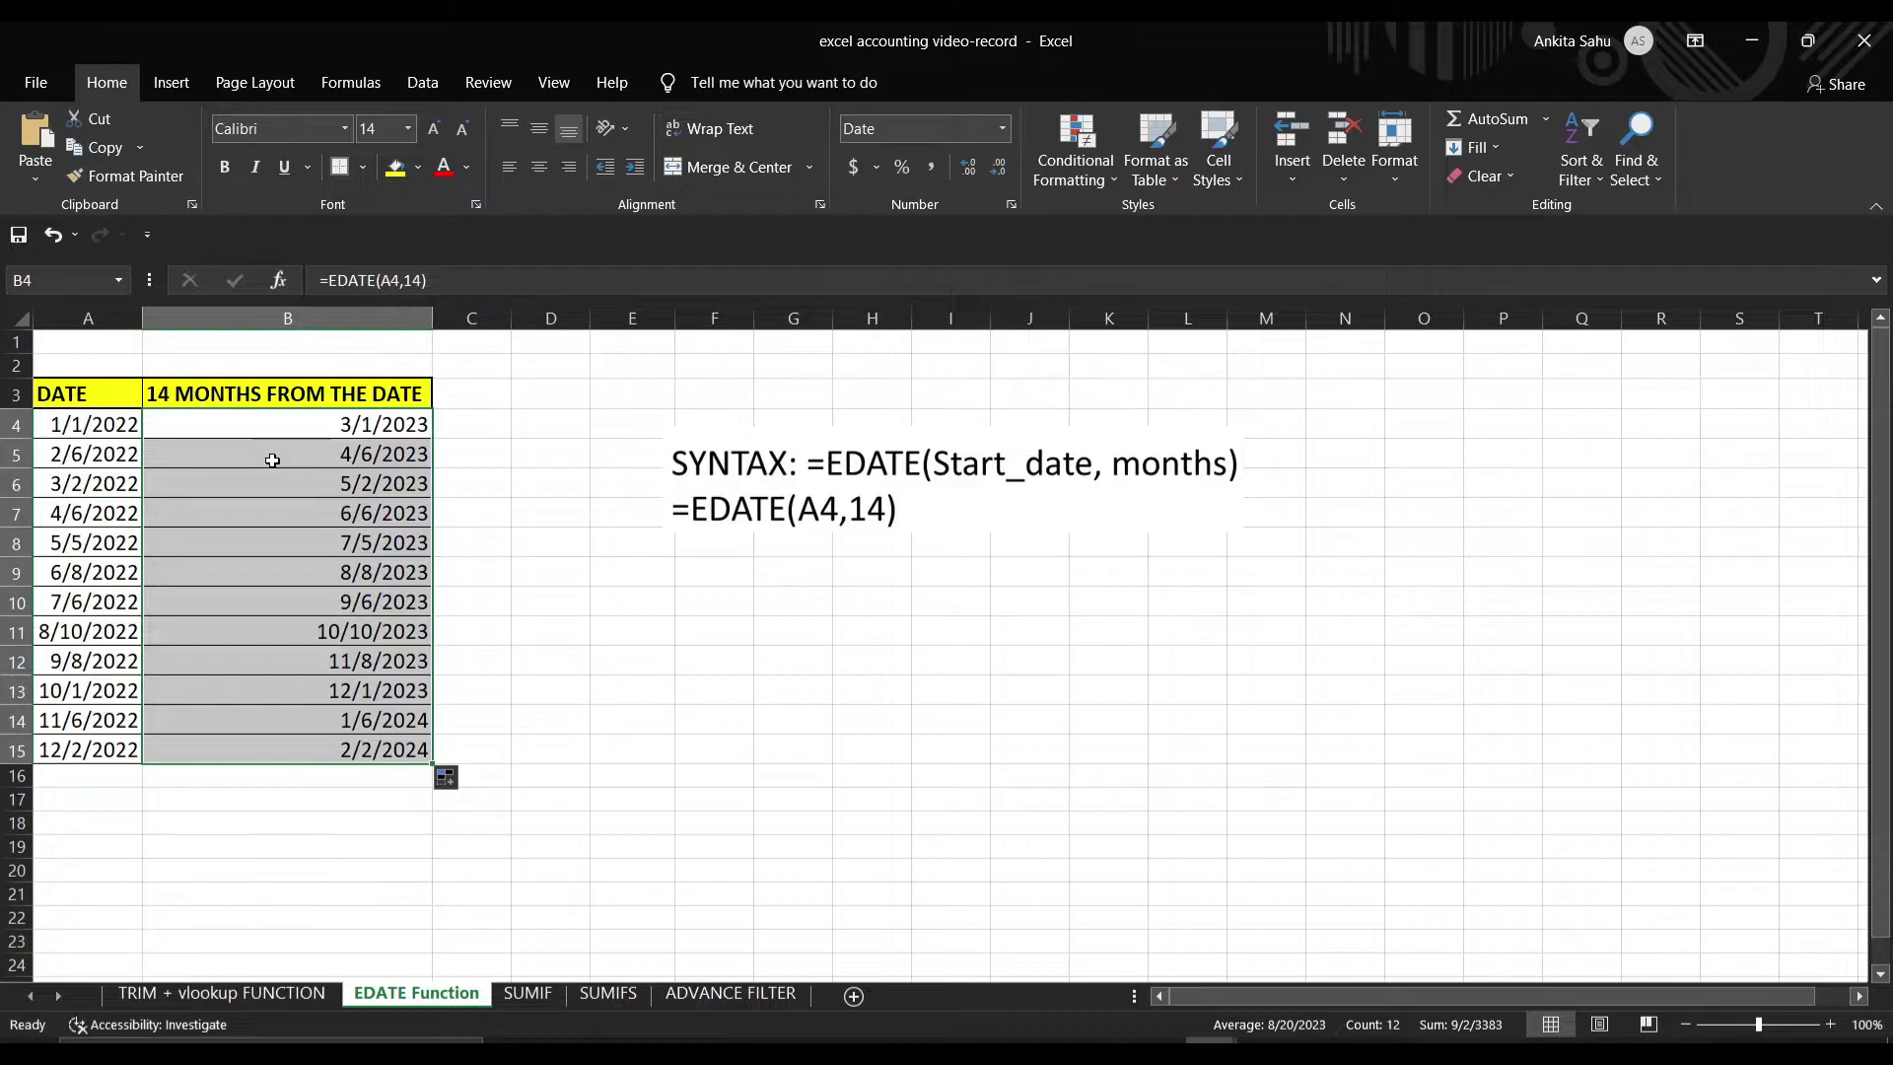
Step: Clear the calculated dates in B4:B15
click(471, 484)
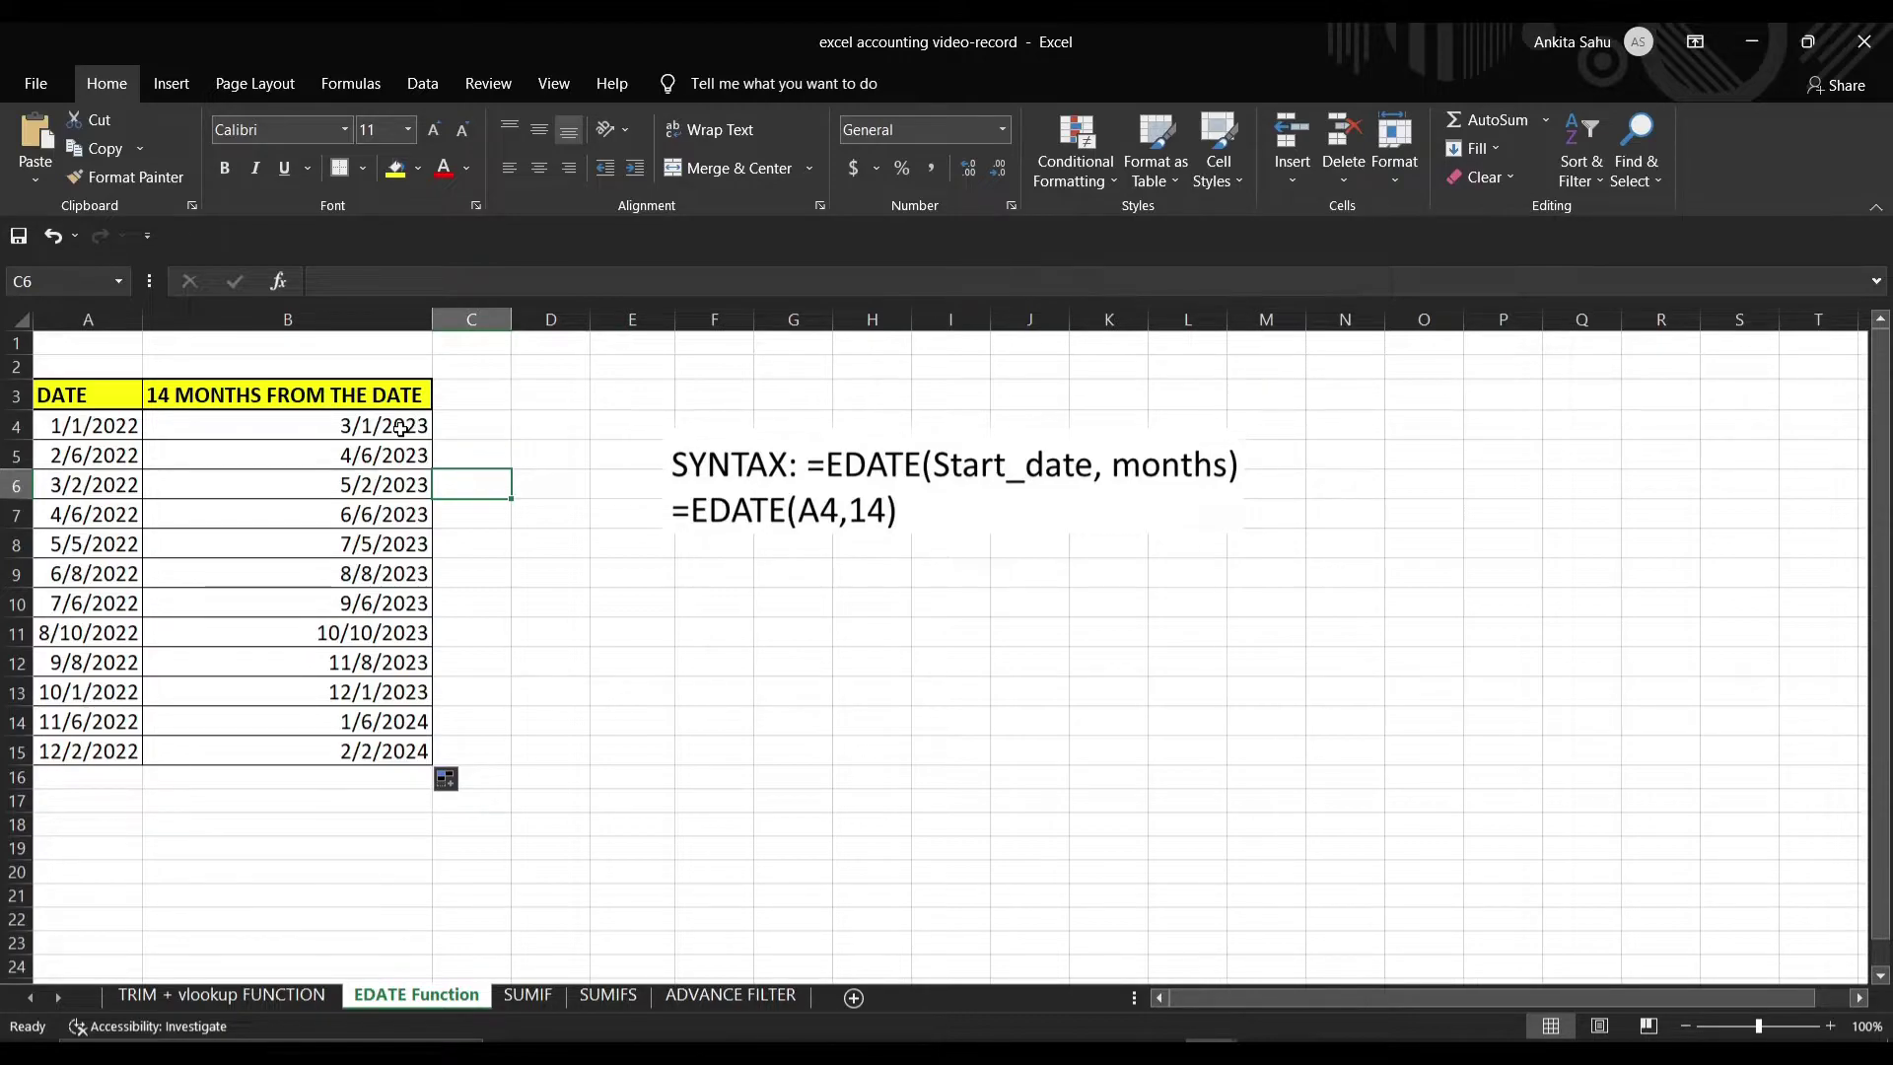
drag(400, 428, 399, 744)
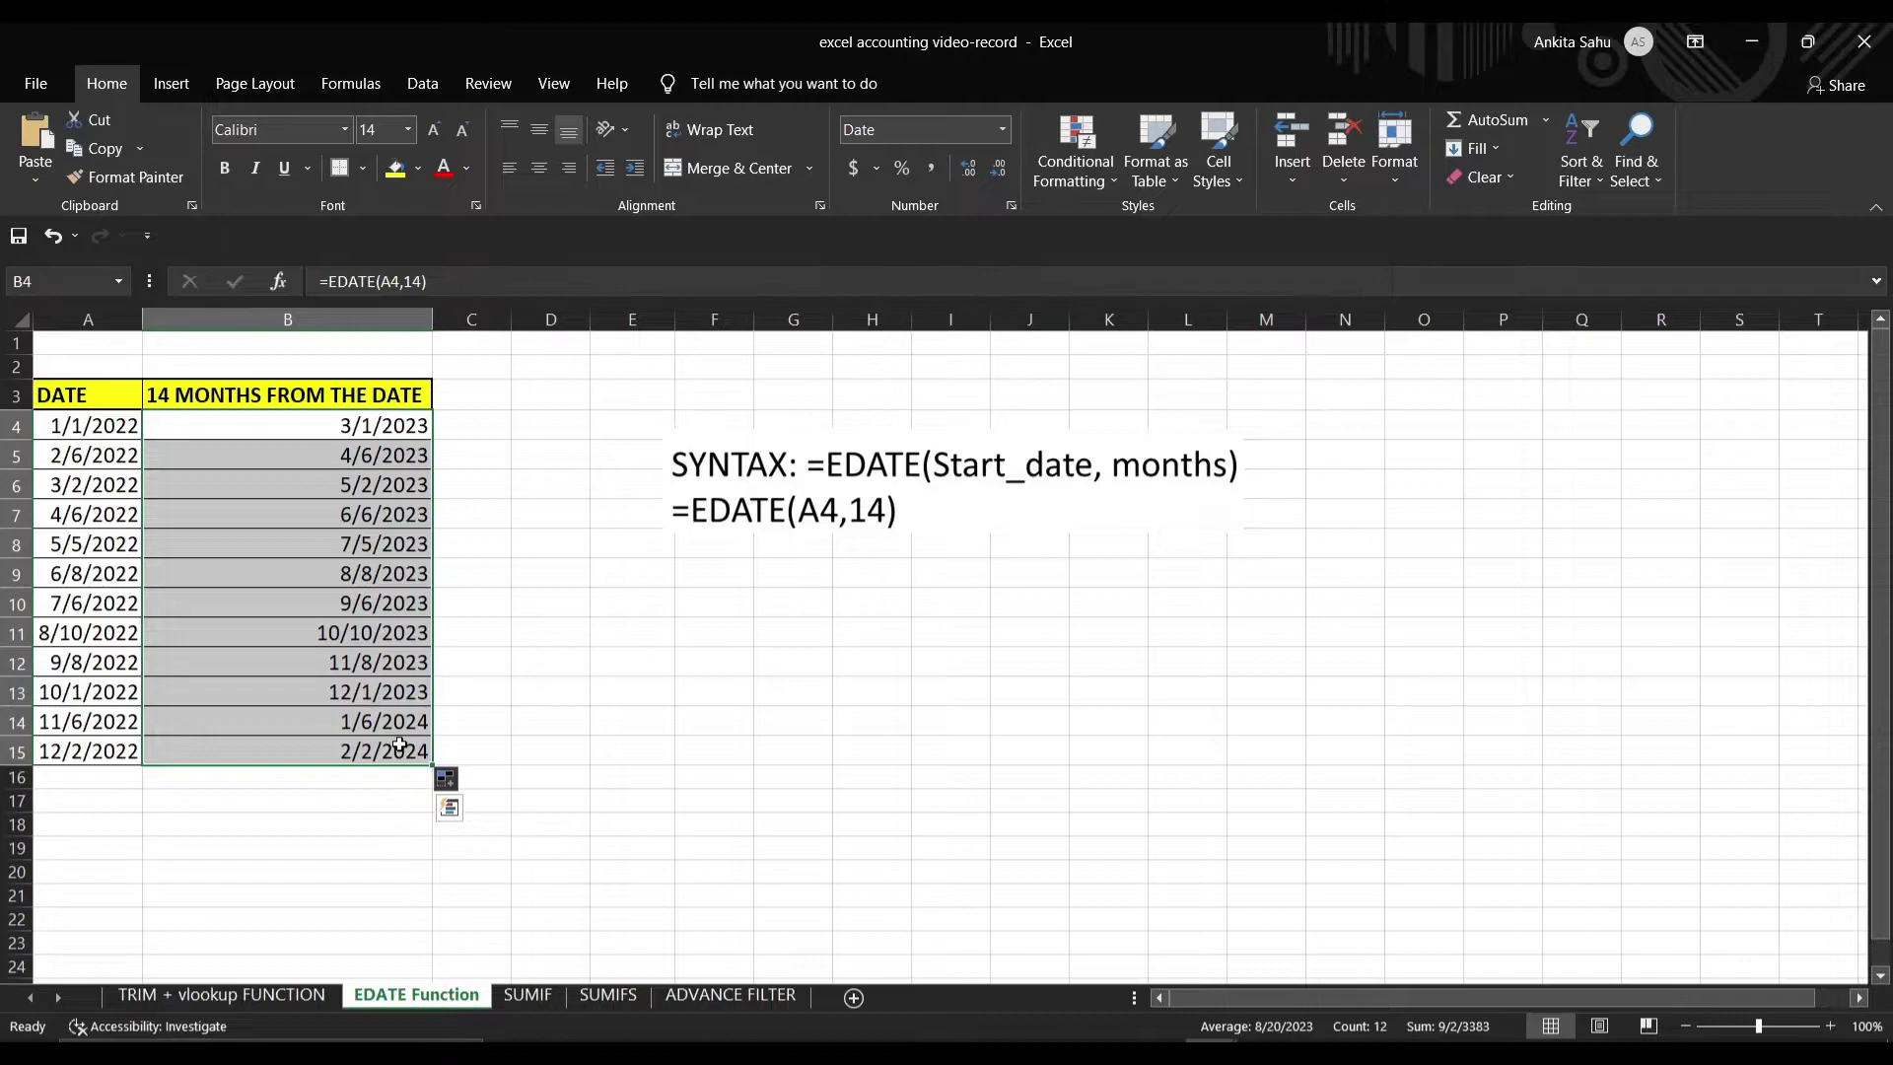
key(Delete)
Step: Enter =EDATE(A4,-14) in B4 and fill it down to B15
click(382, 424)
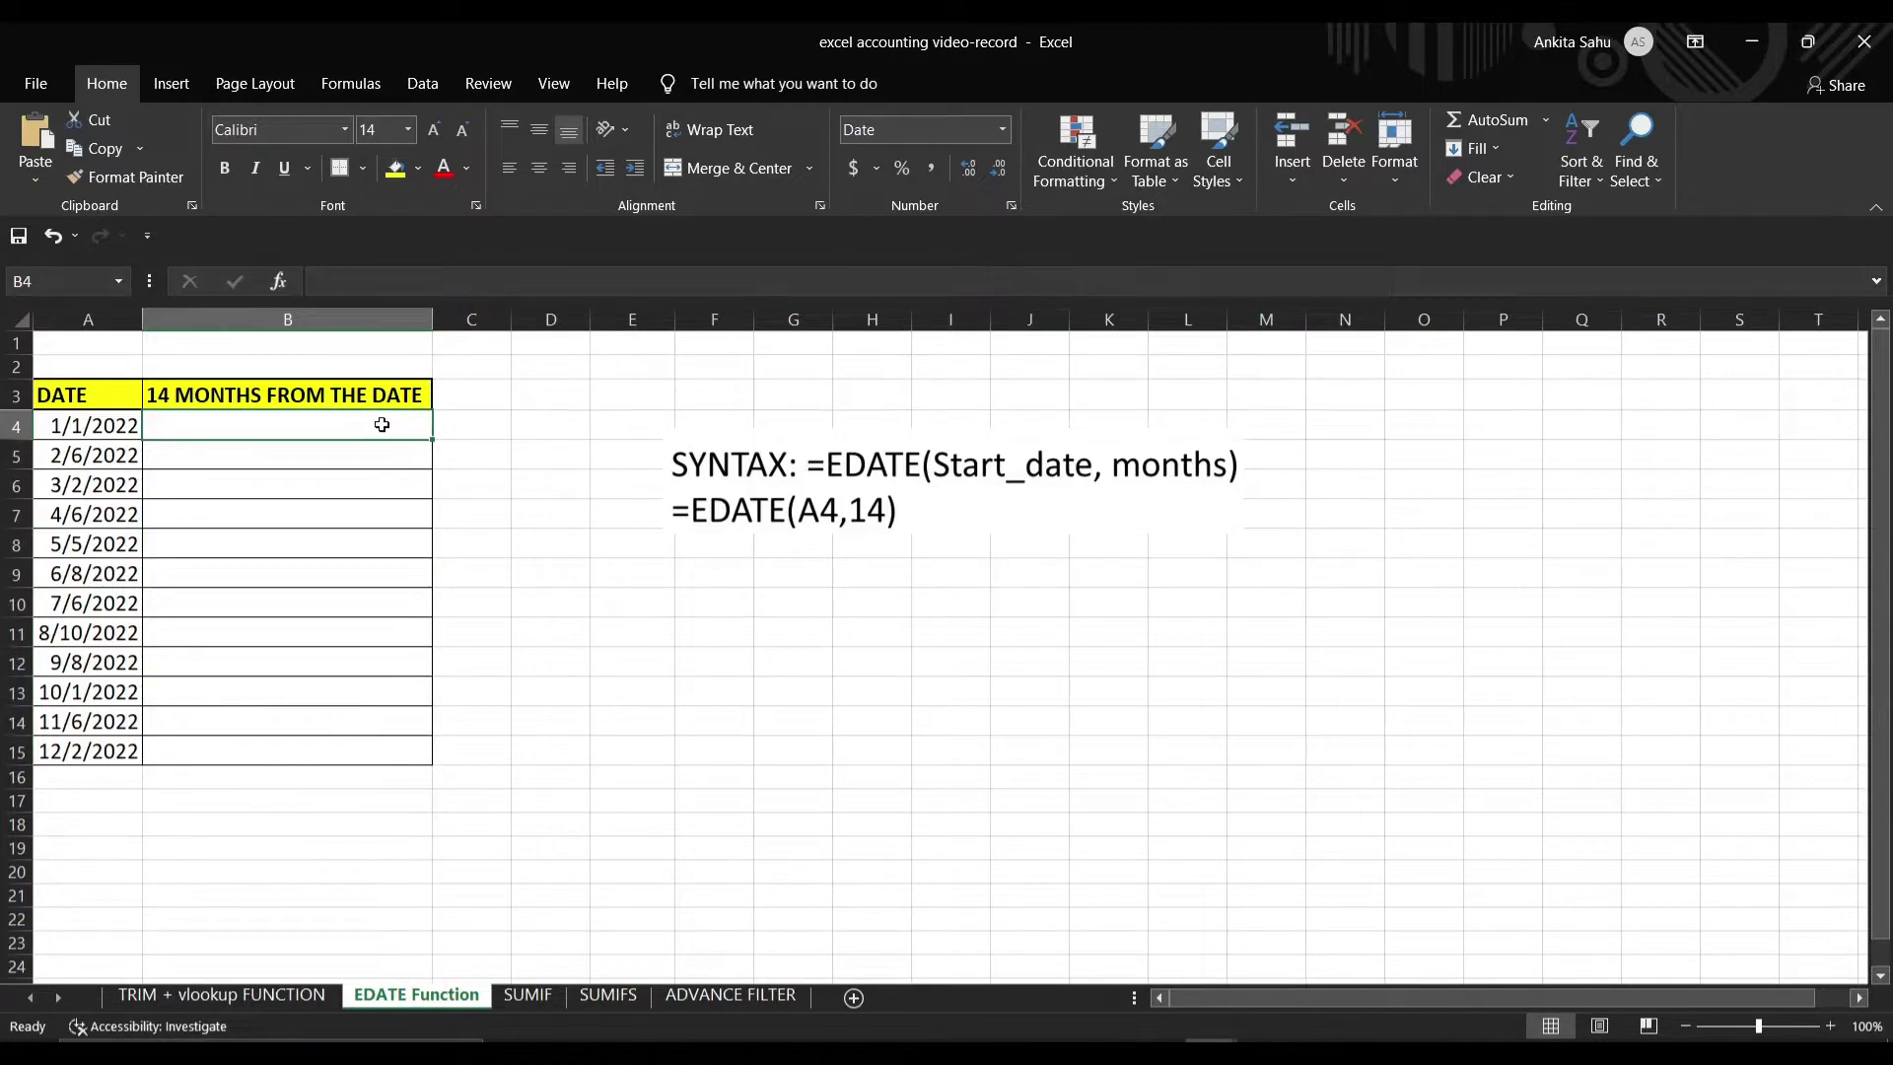
text(=EDAT)
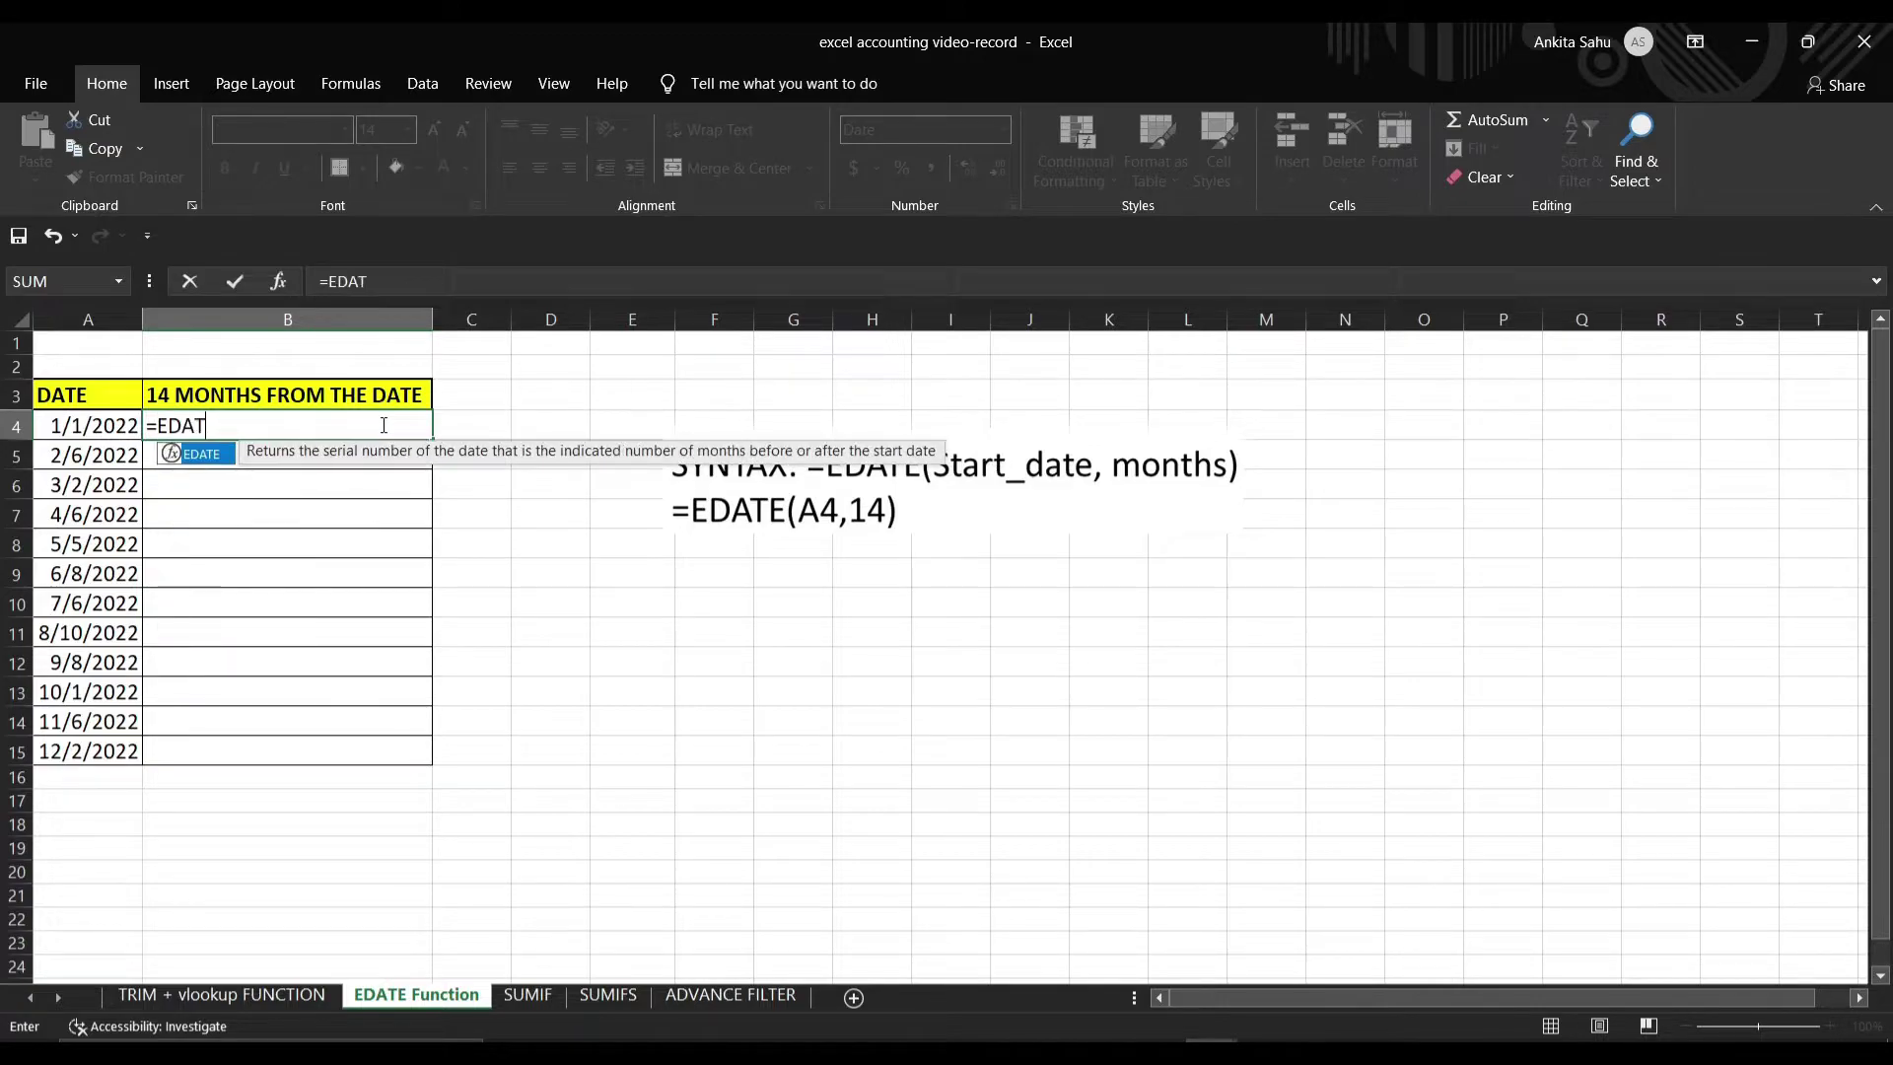
text(E()
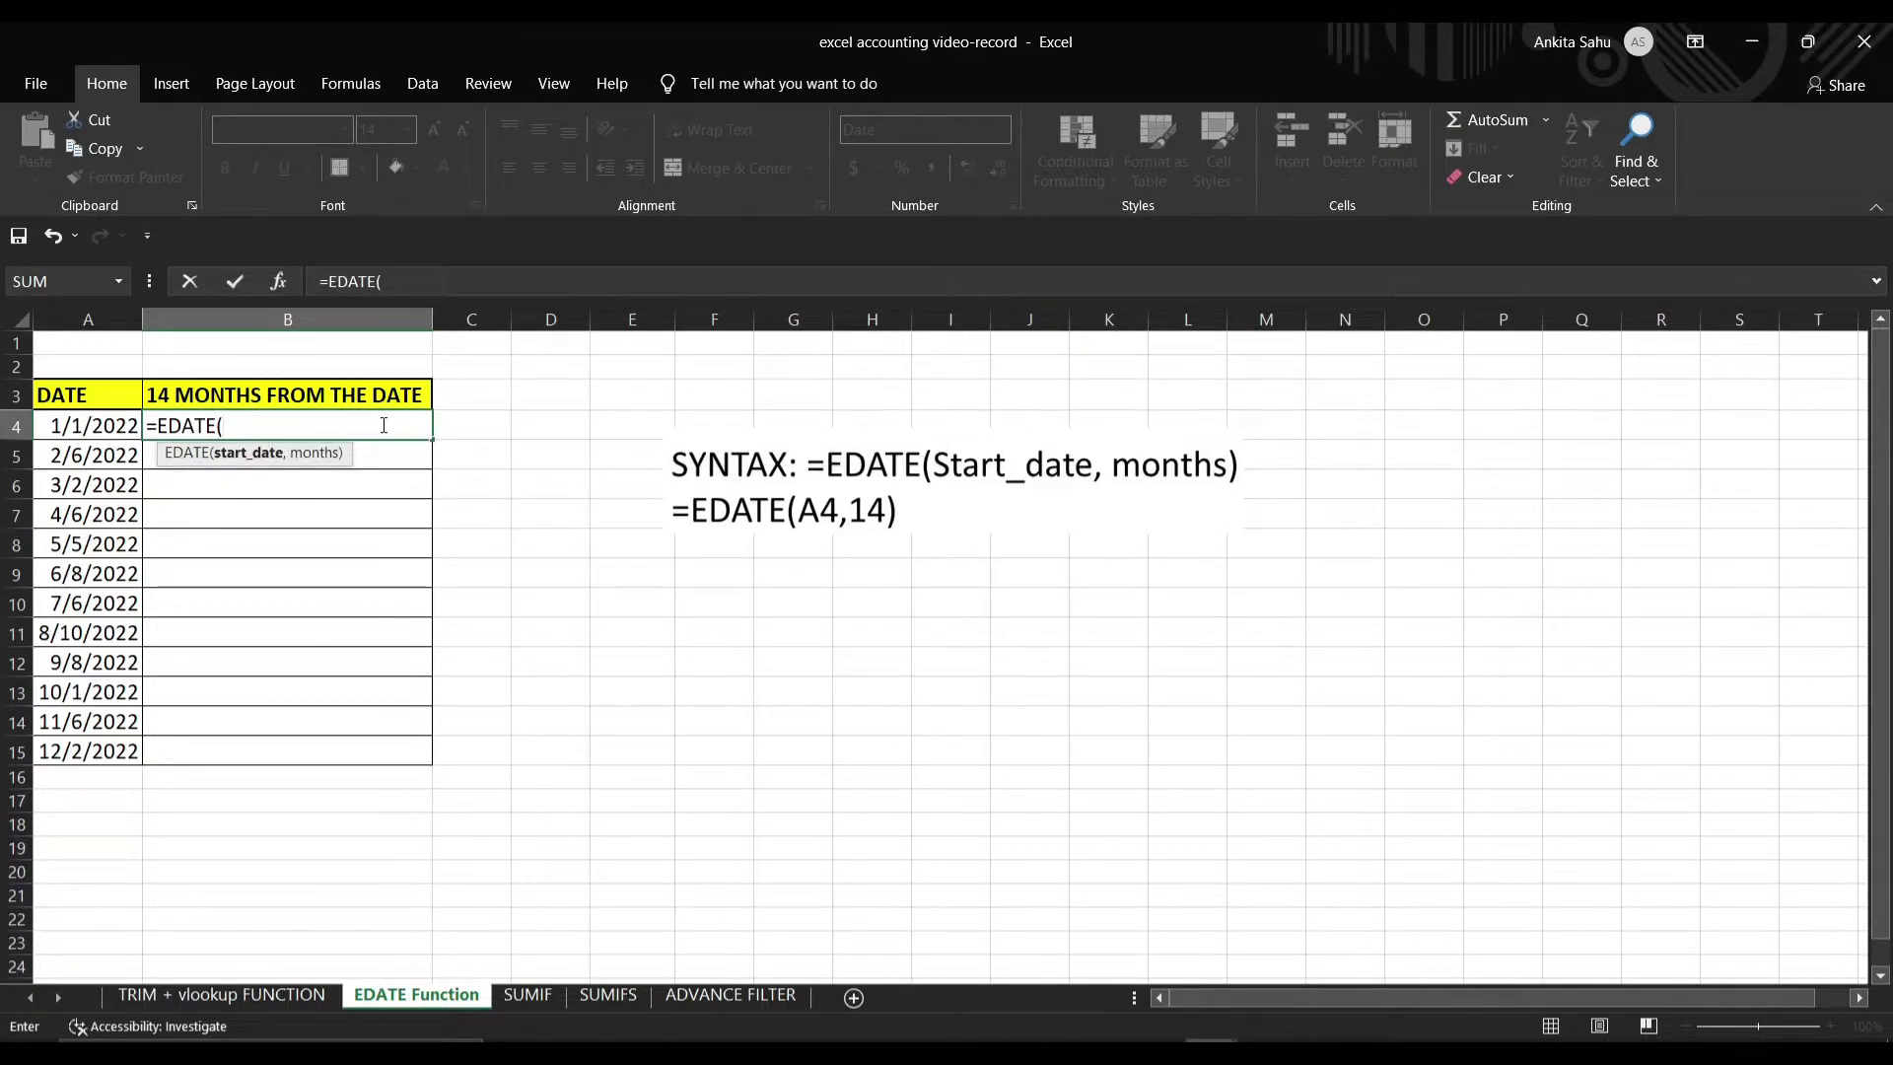
click(120, 427)
text(,)
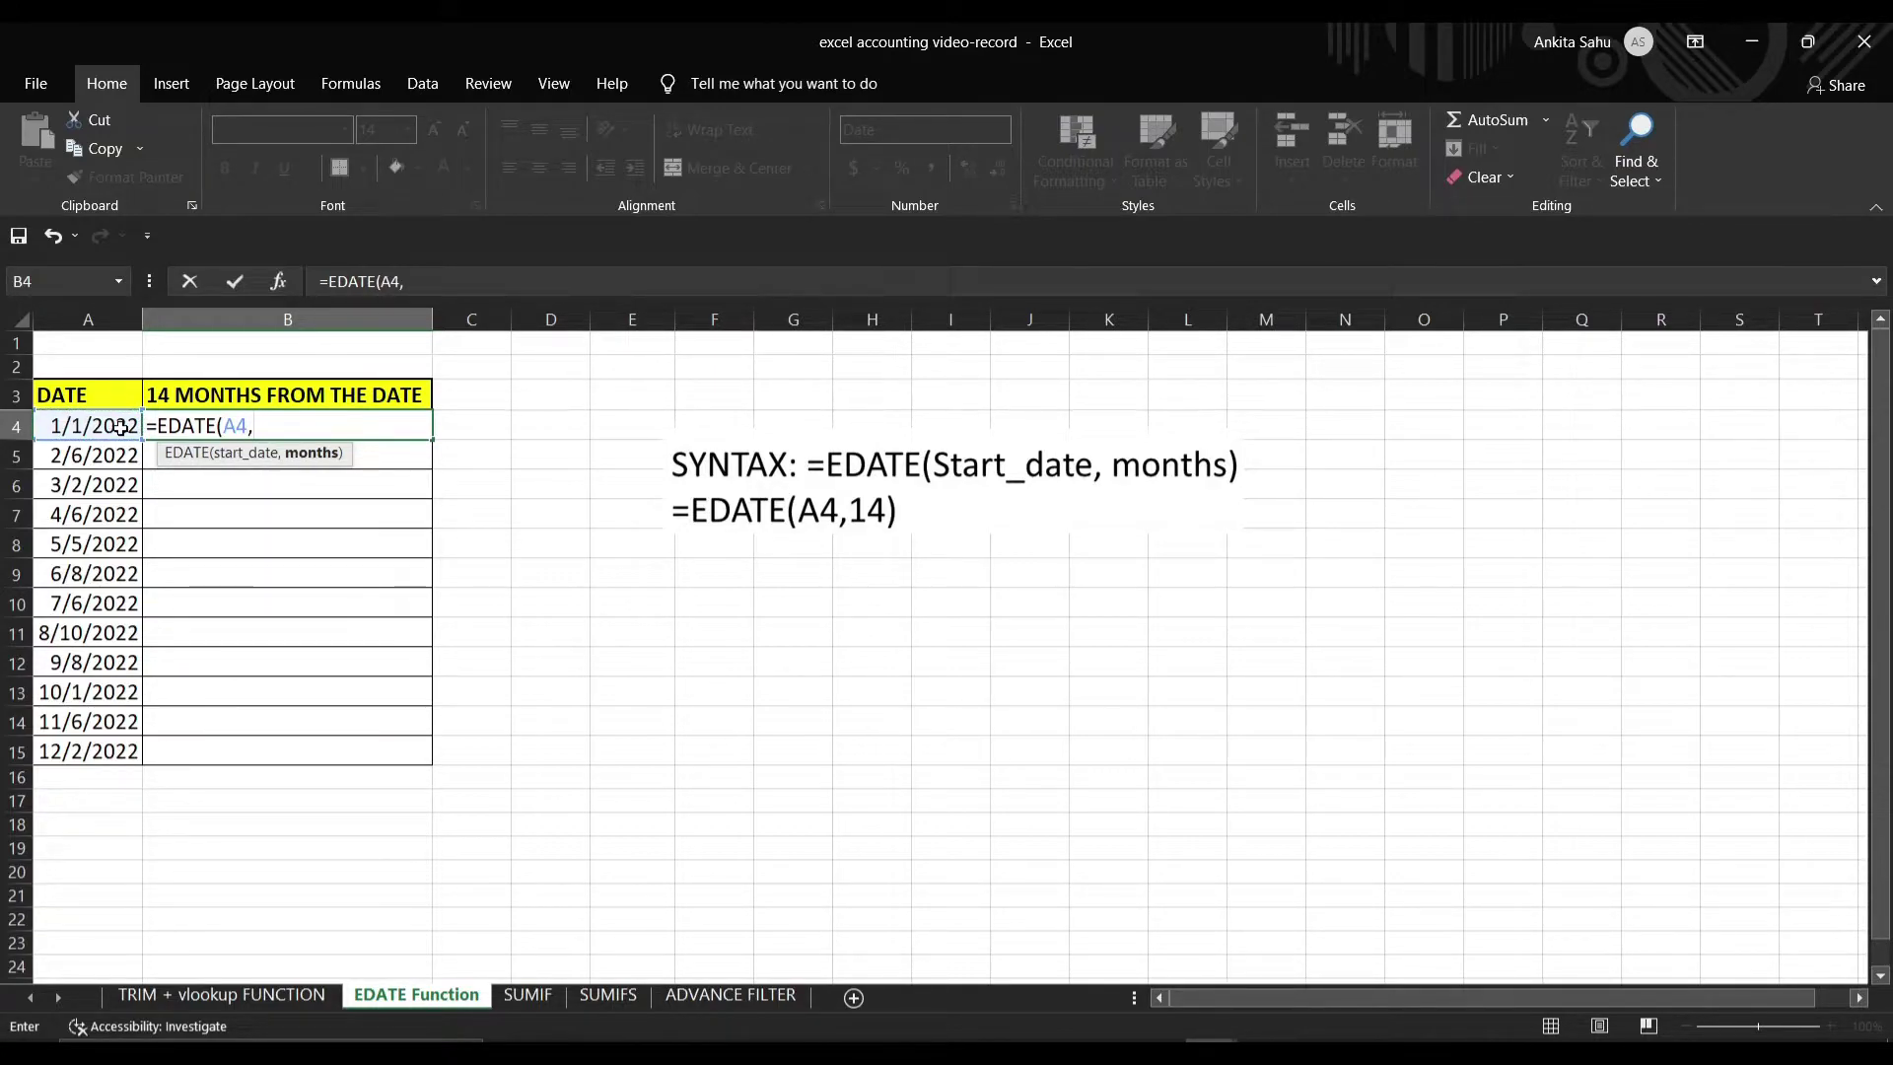
text(-14))
key(Return)
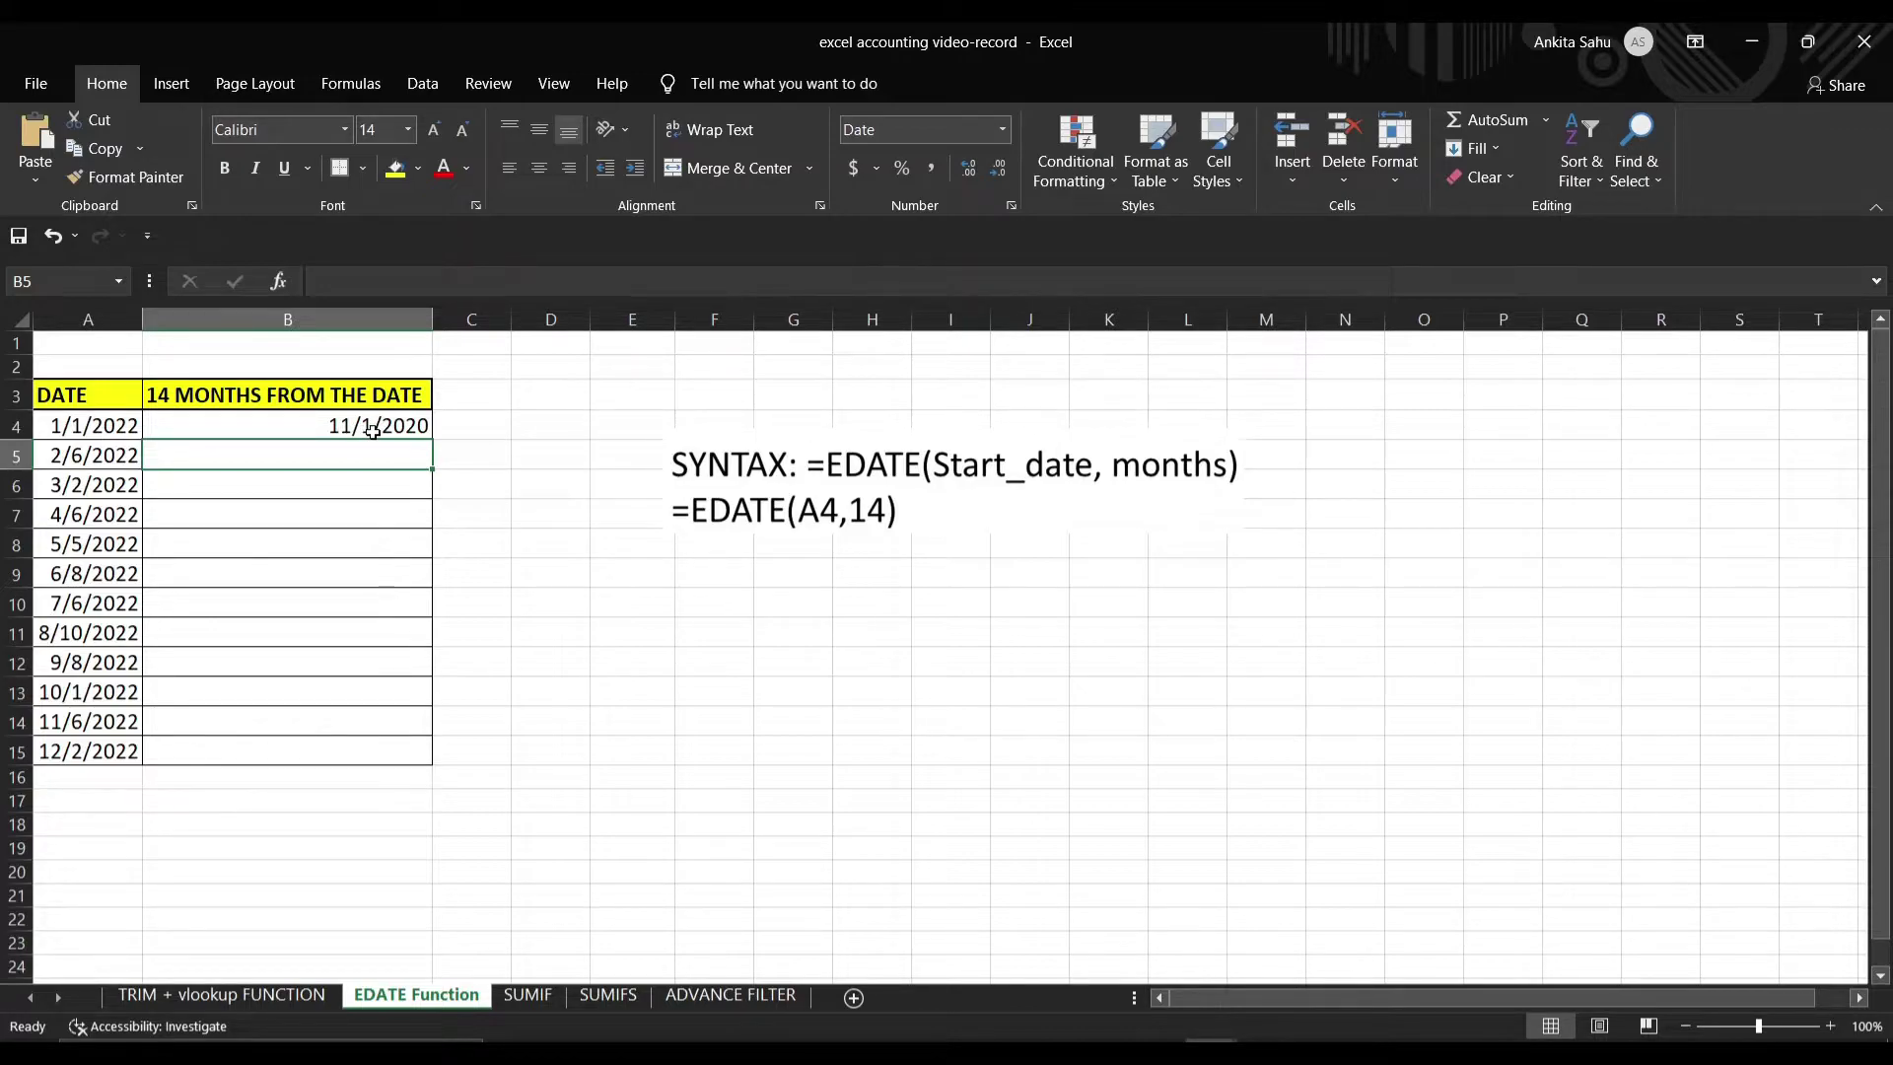
click(424, 436)
double_click(430, 439)
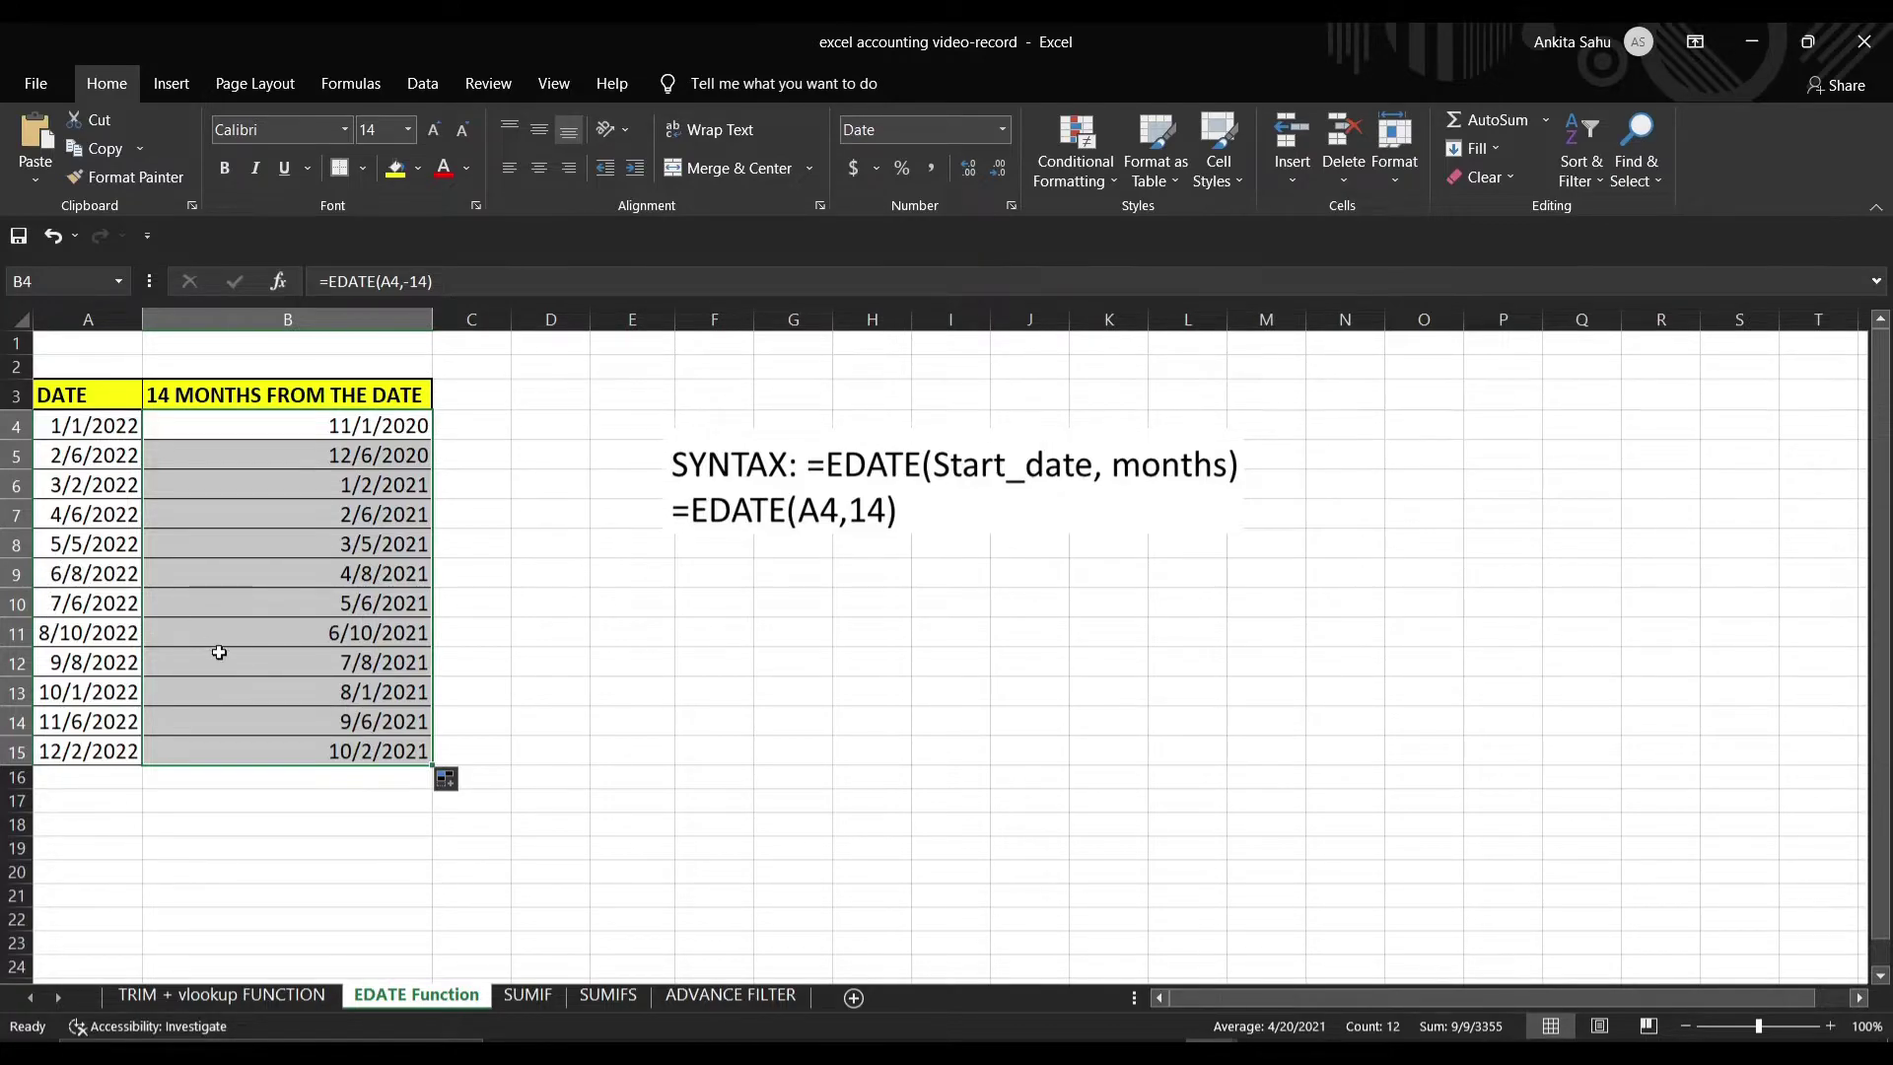
click(557, 603)
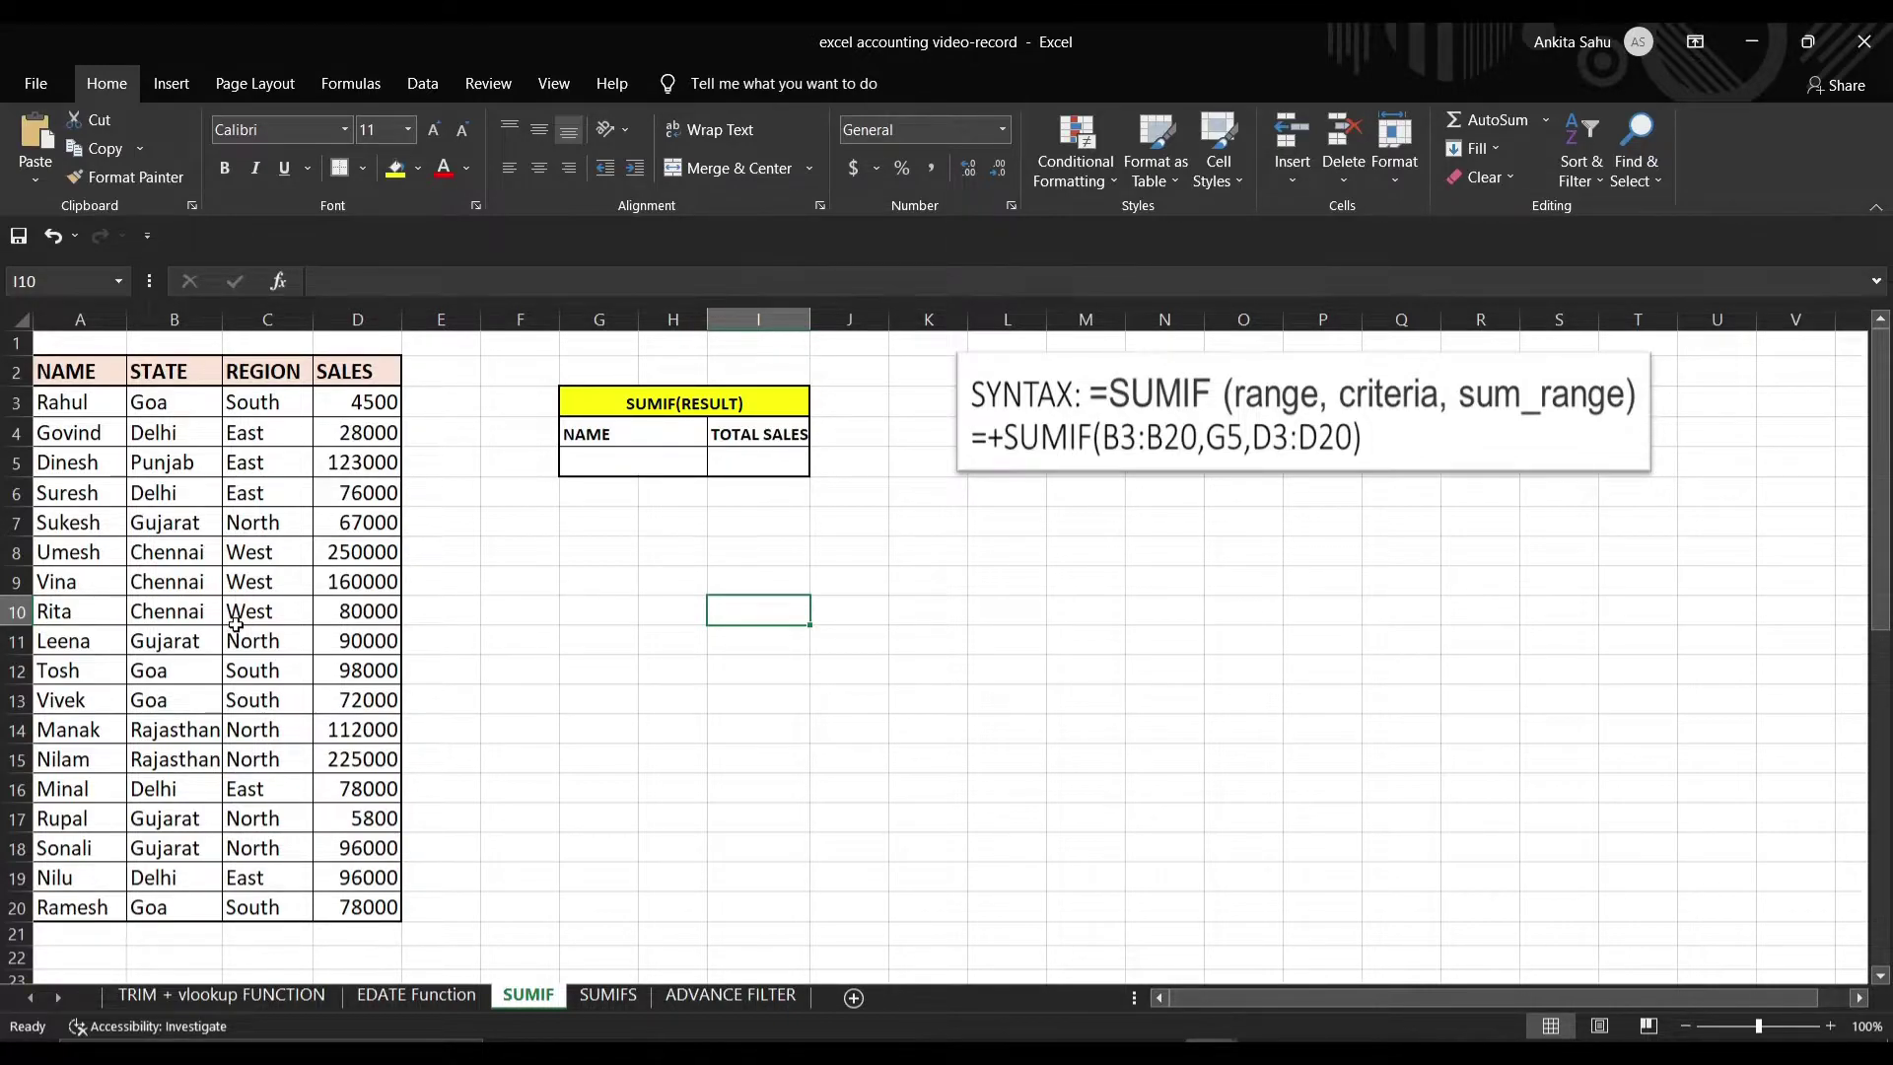
Step: Enter =SUMIF(B3:B20,G5,D3:D20) in I5 to total sales by state
click(758, 462)
text(=SU)
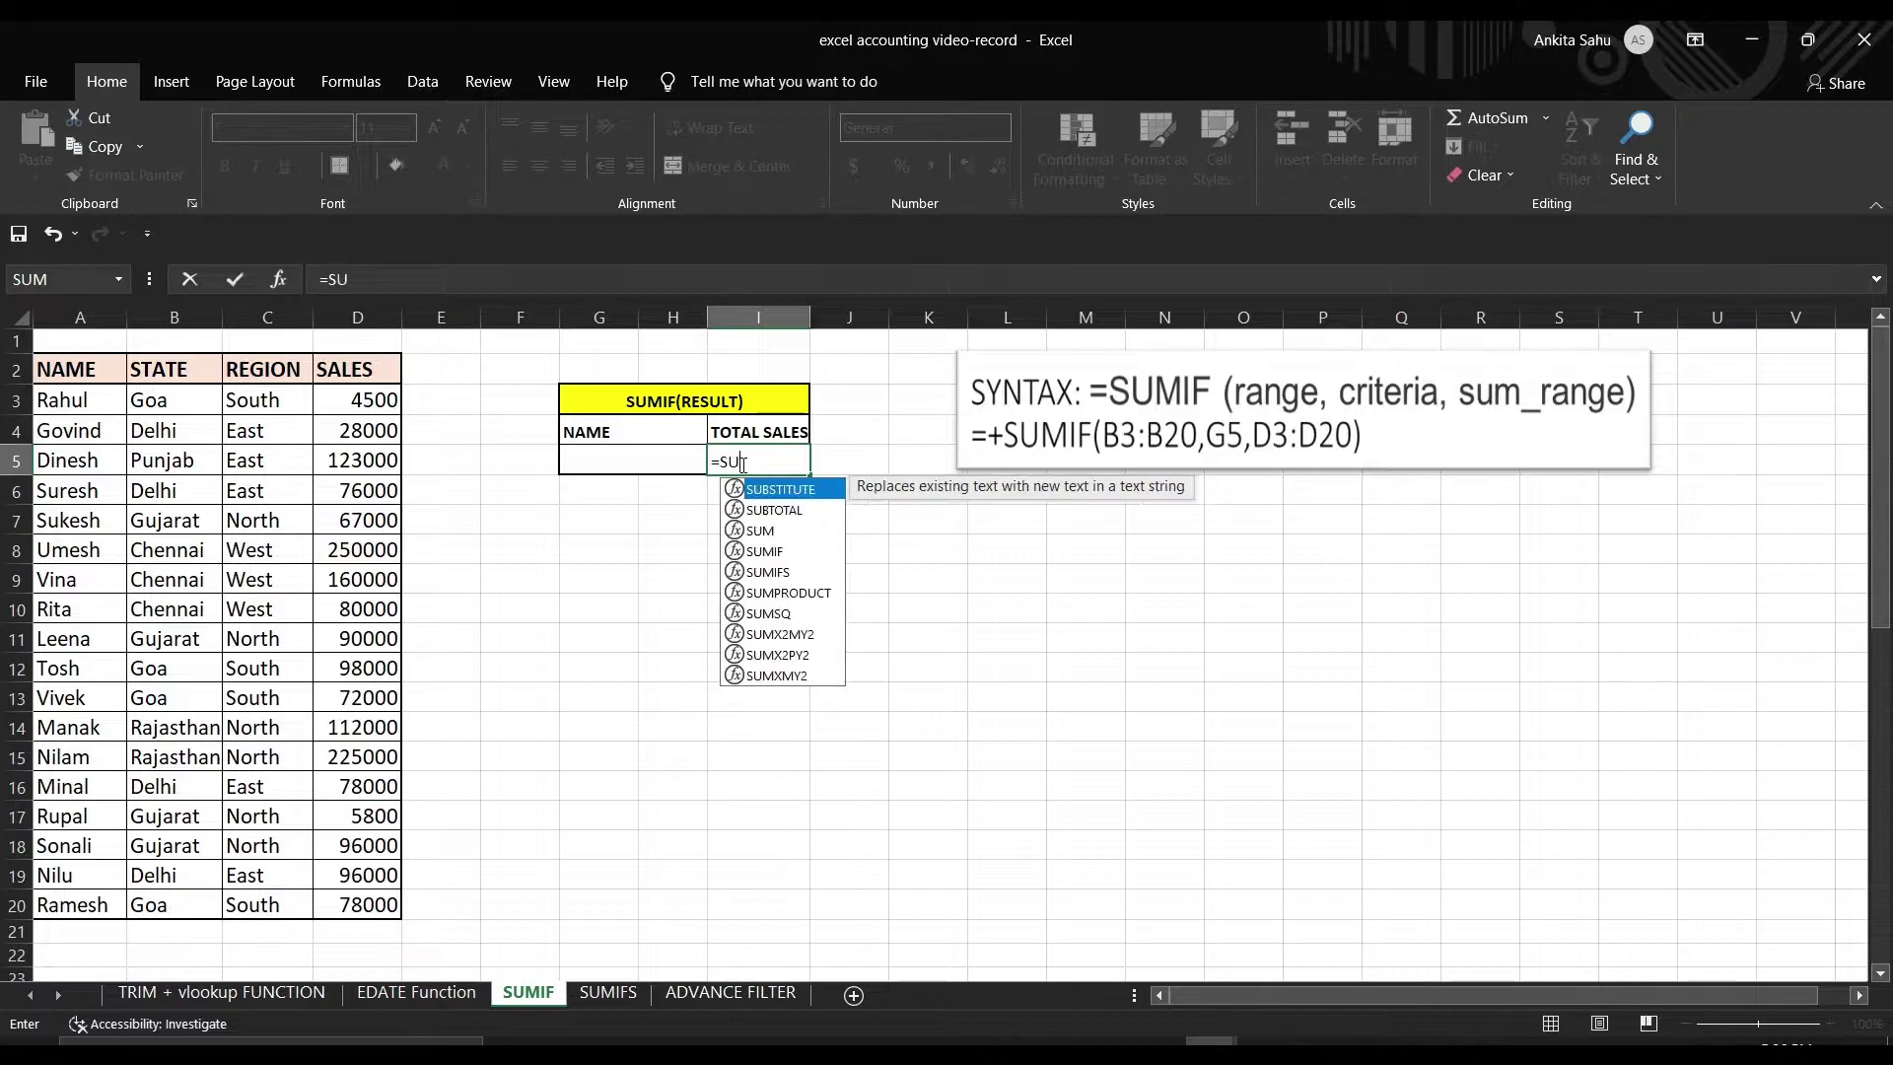
text(MIF)
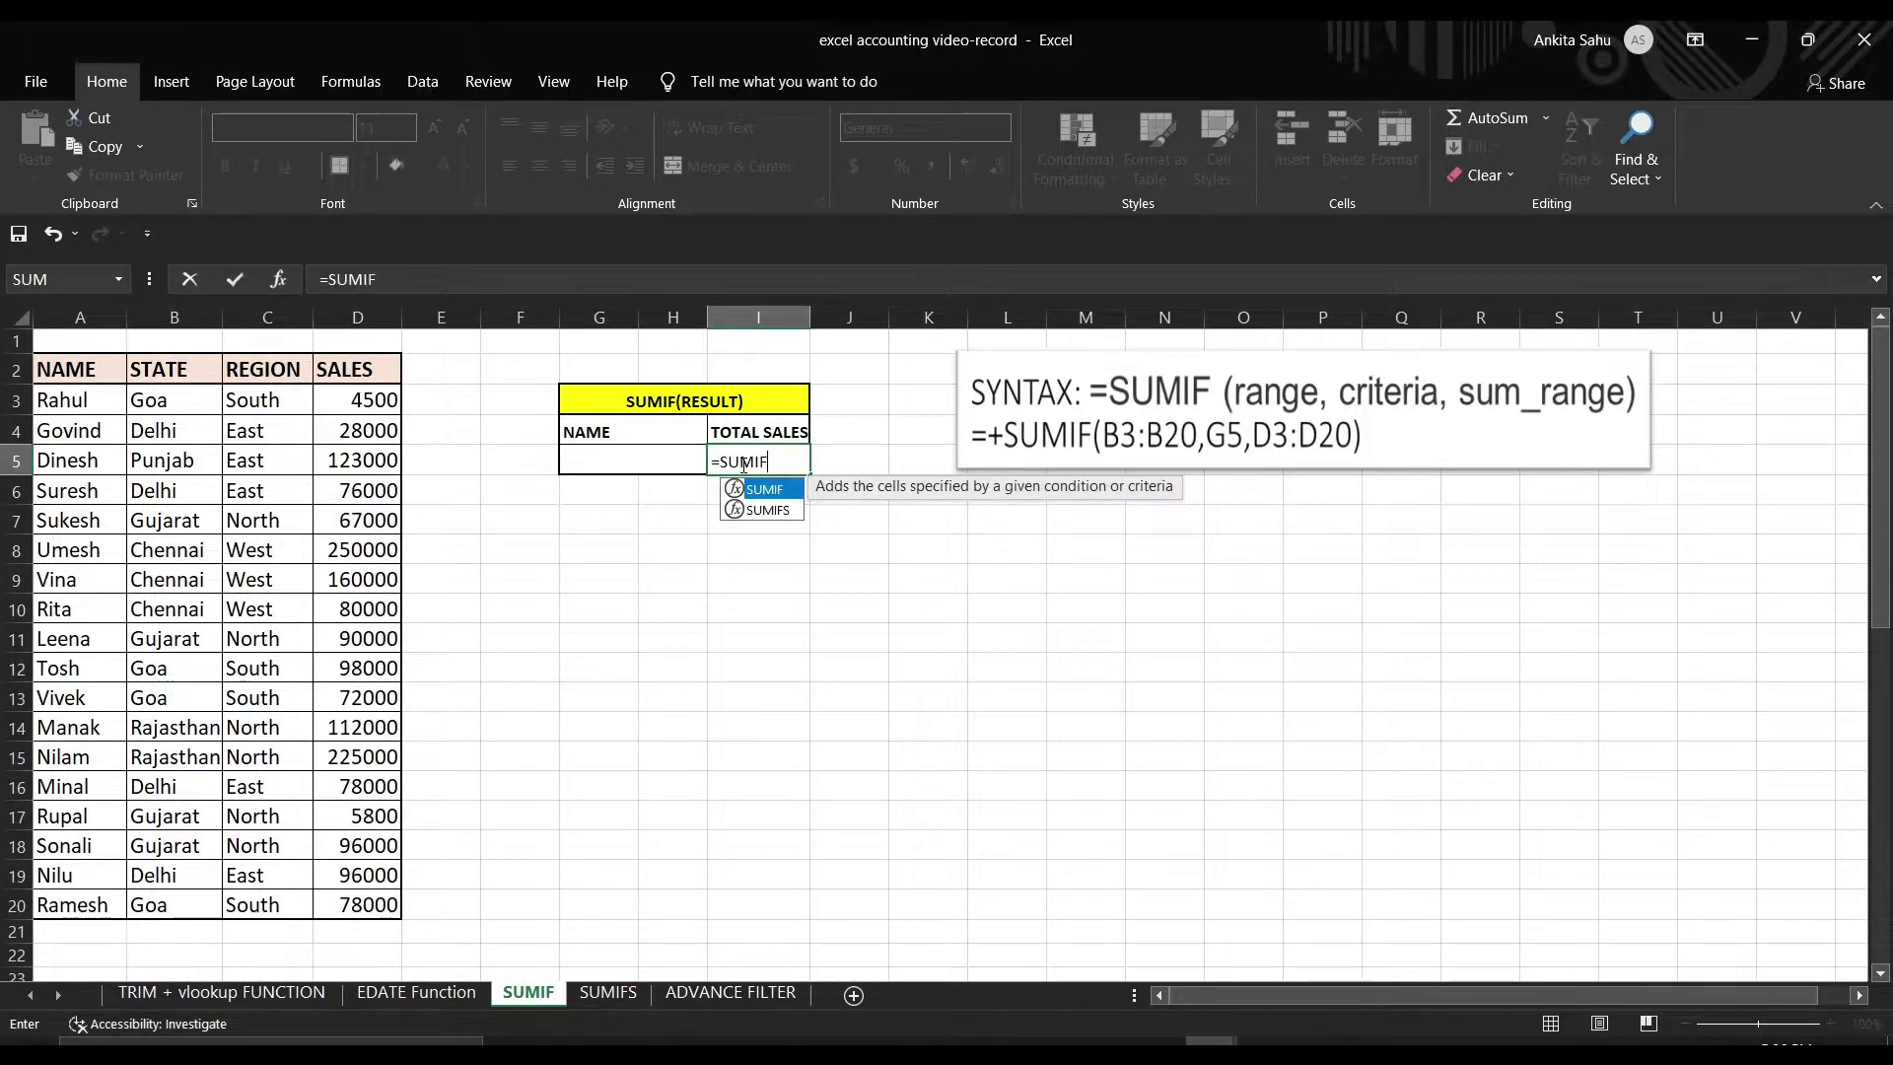
text(()
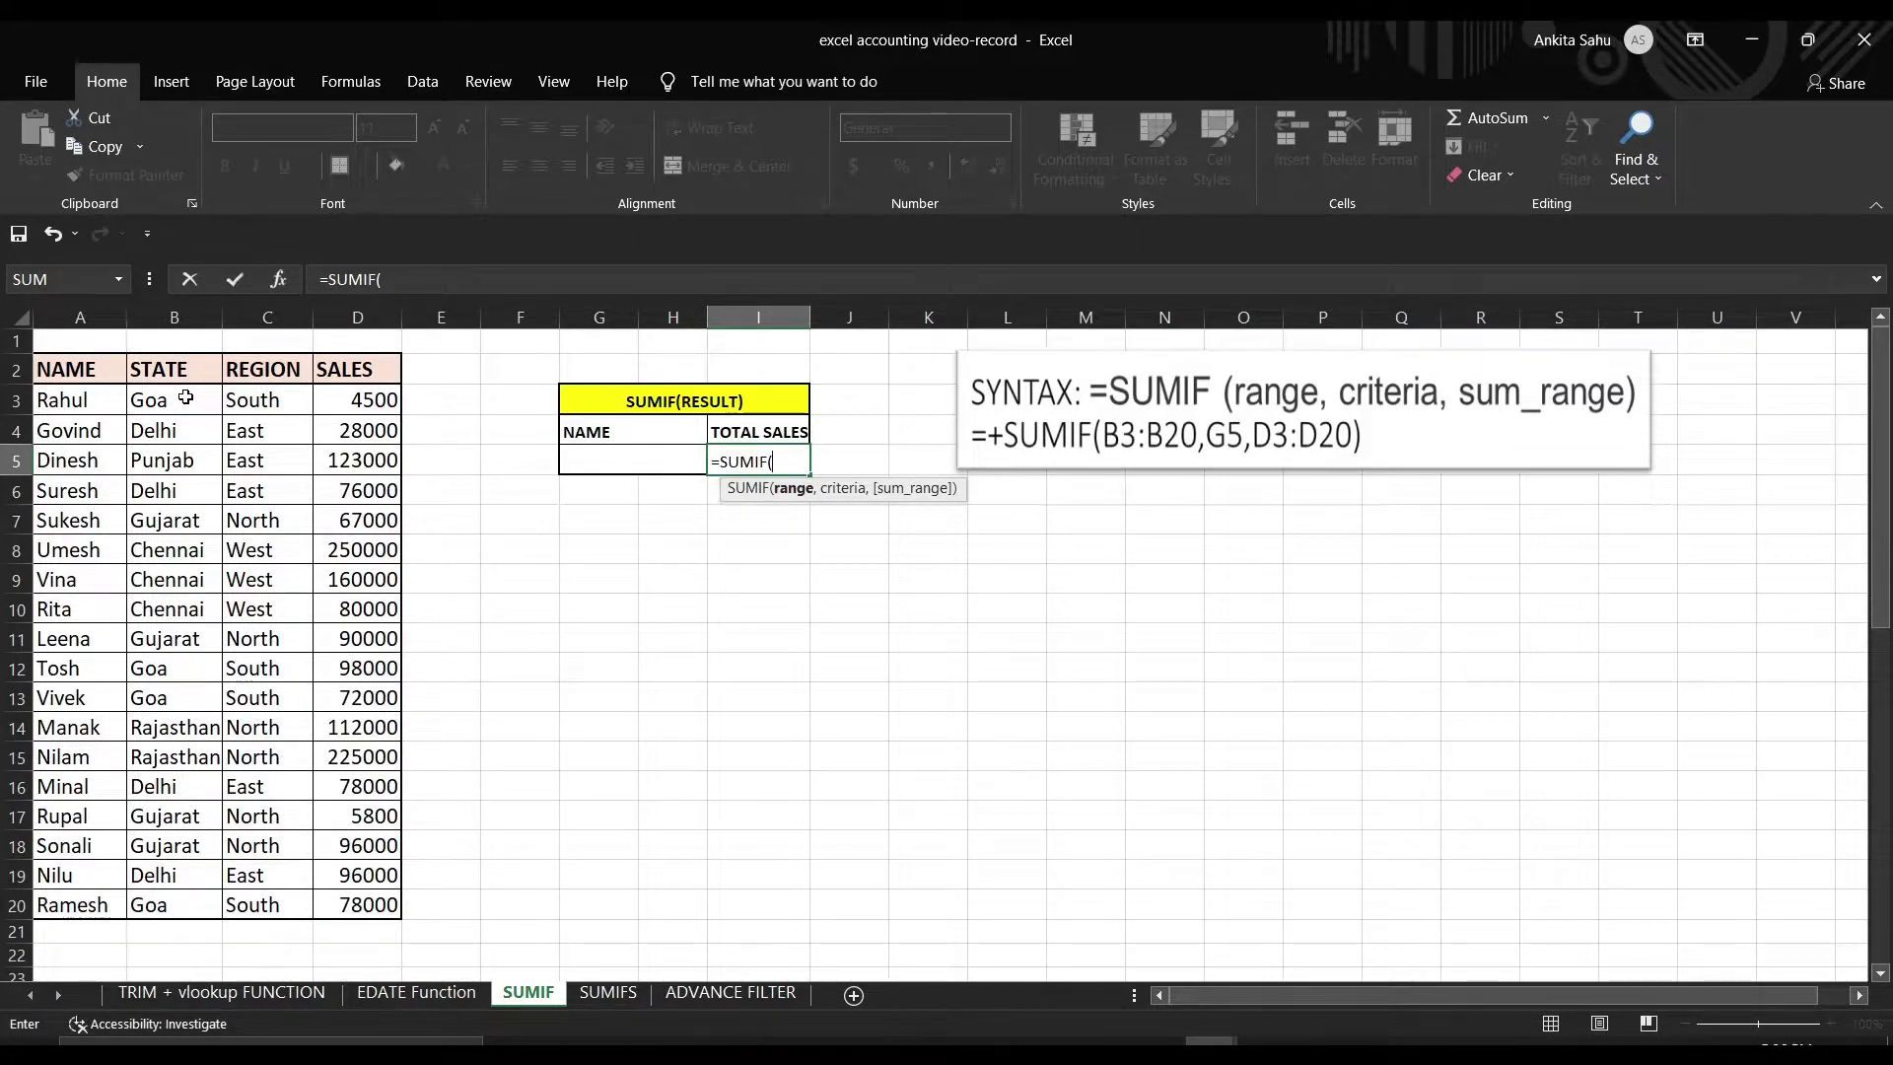
drag(186, 398, 144, 892)
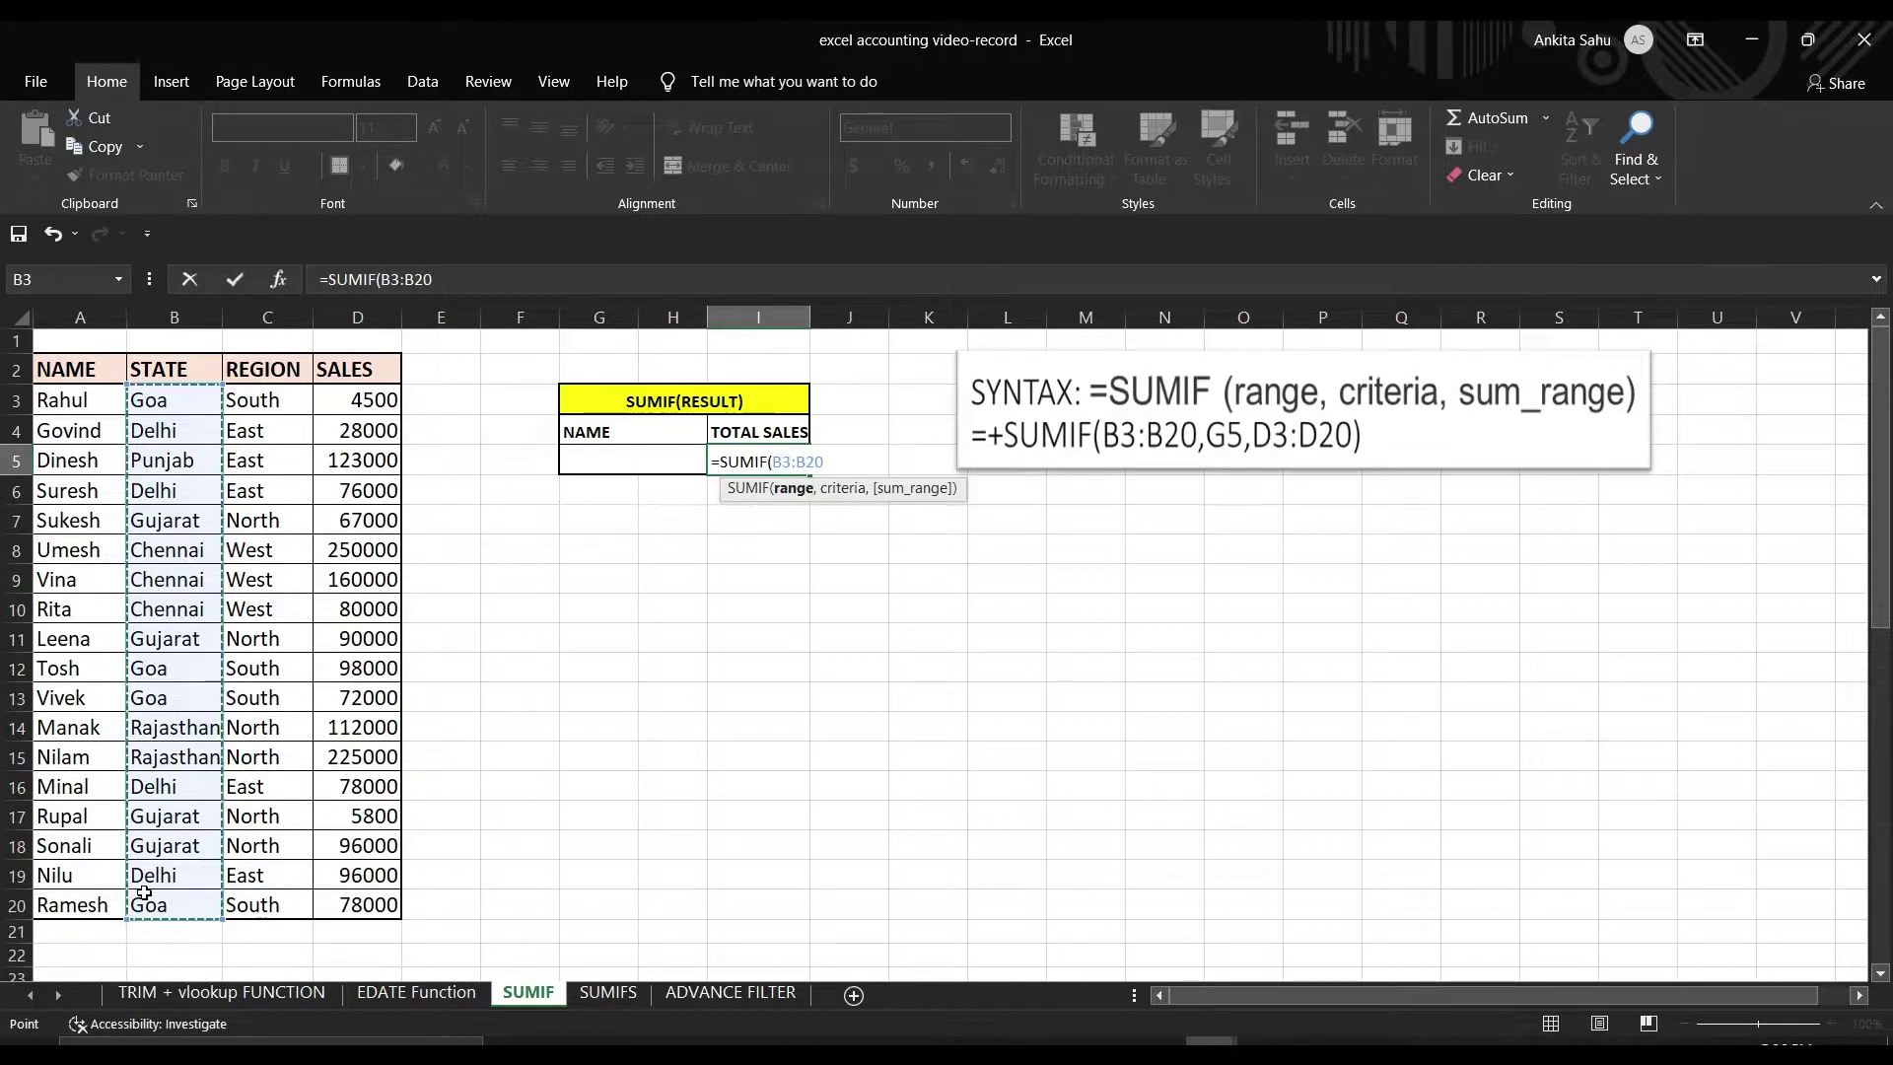
text(,)
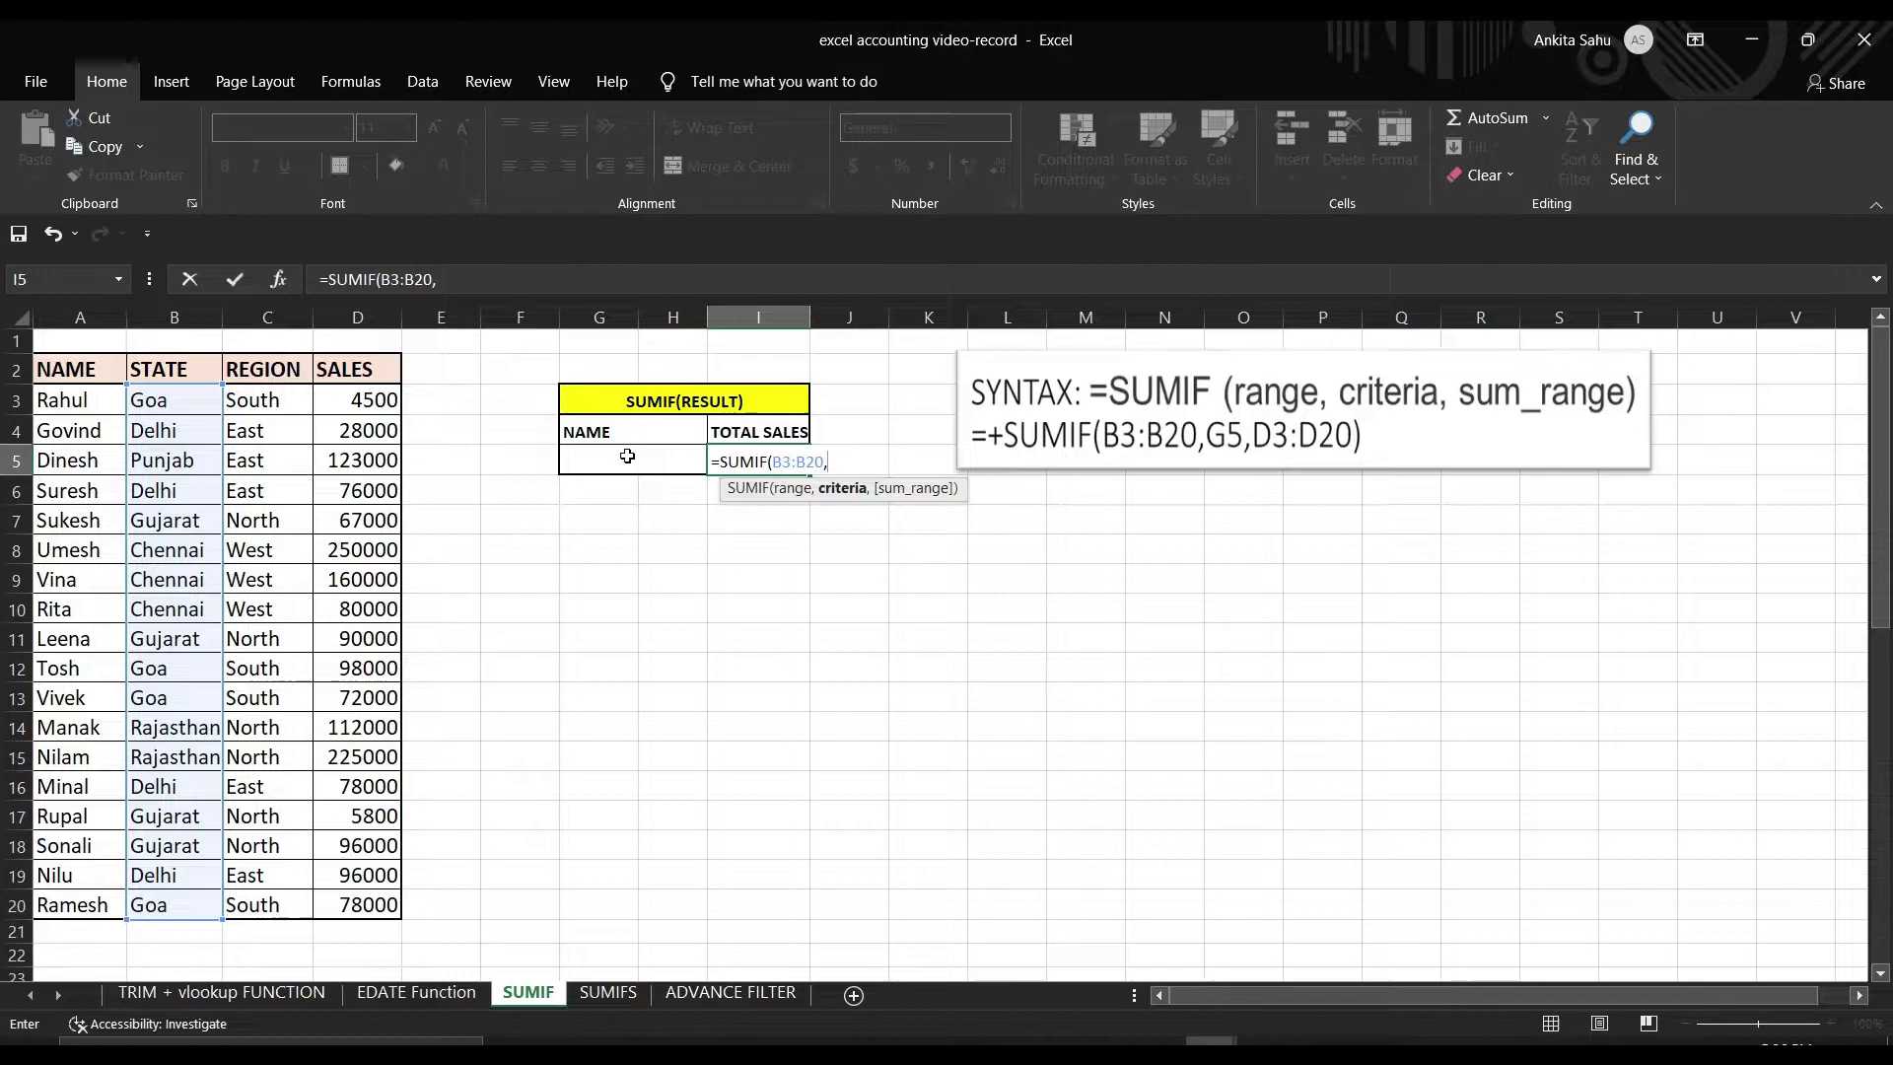
click(627, 455)
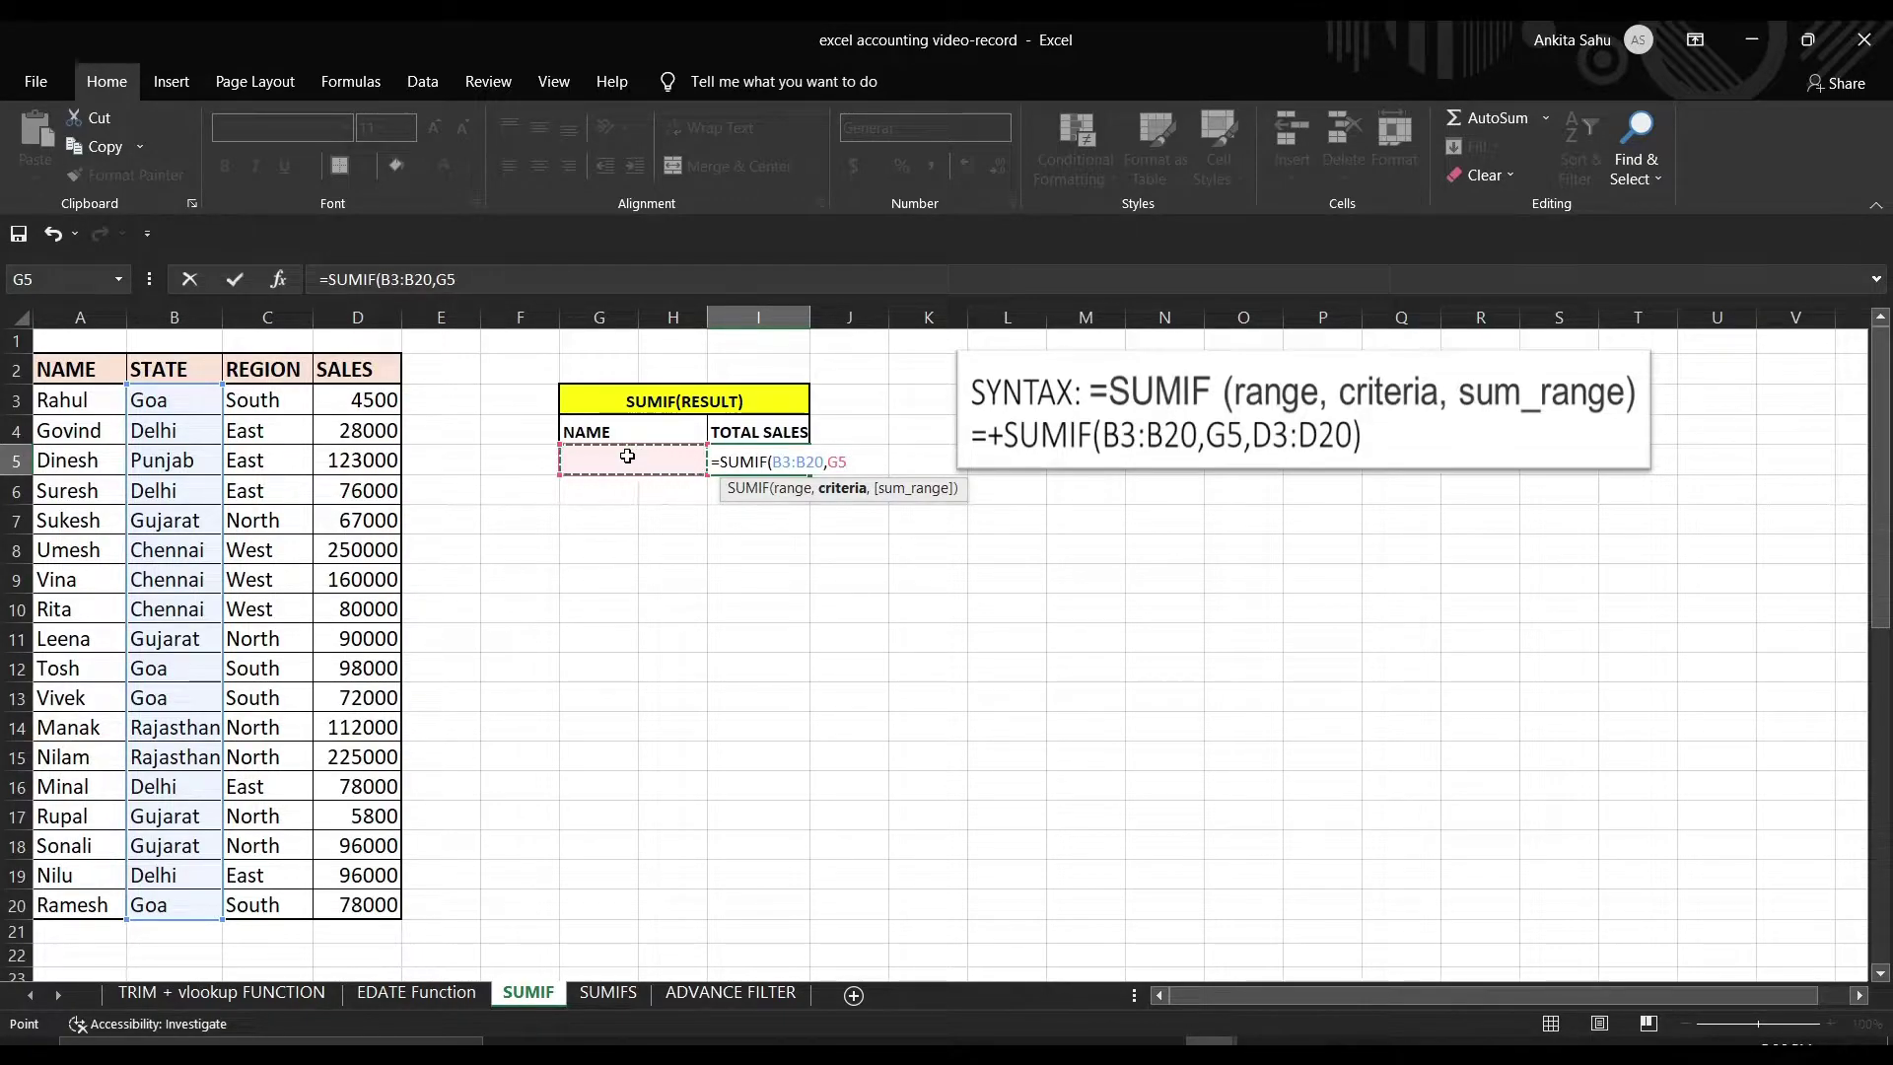
text(,)
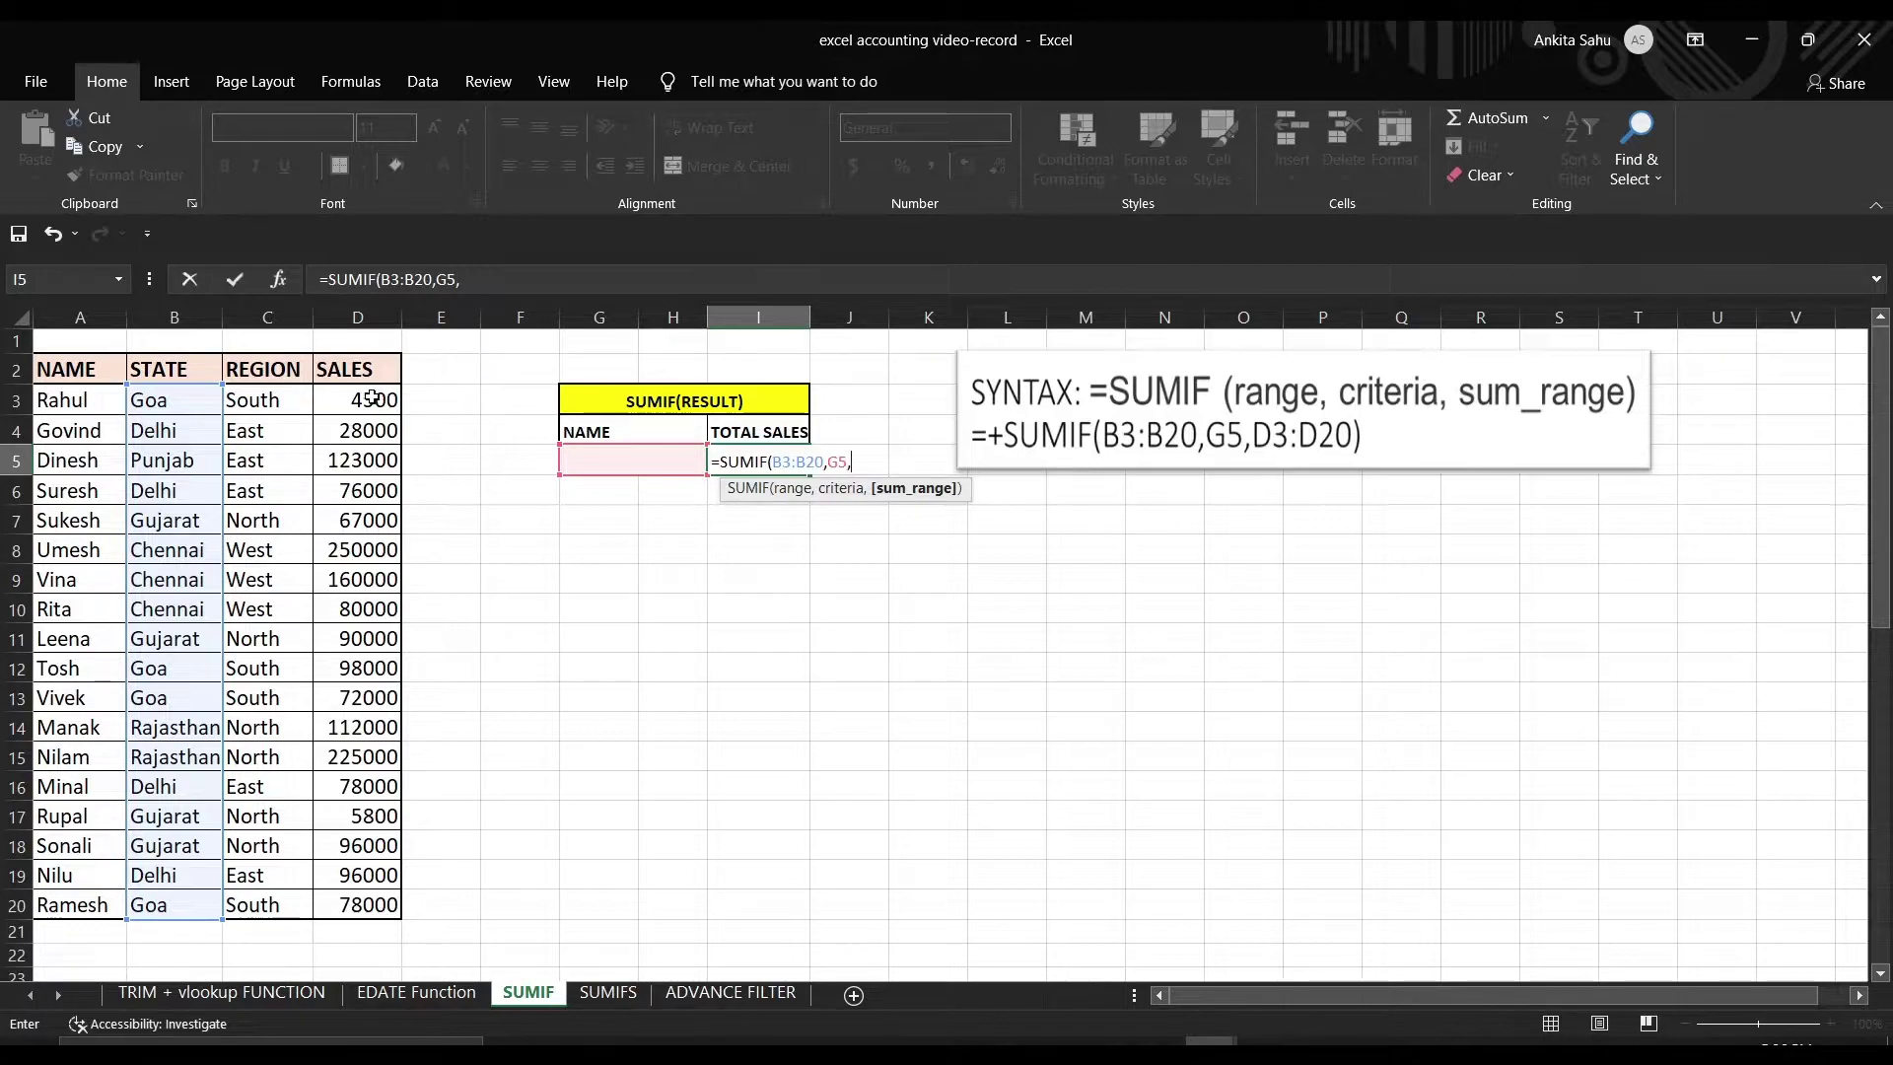
drag(373, 398, 358, 905)
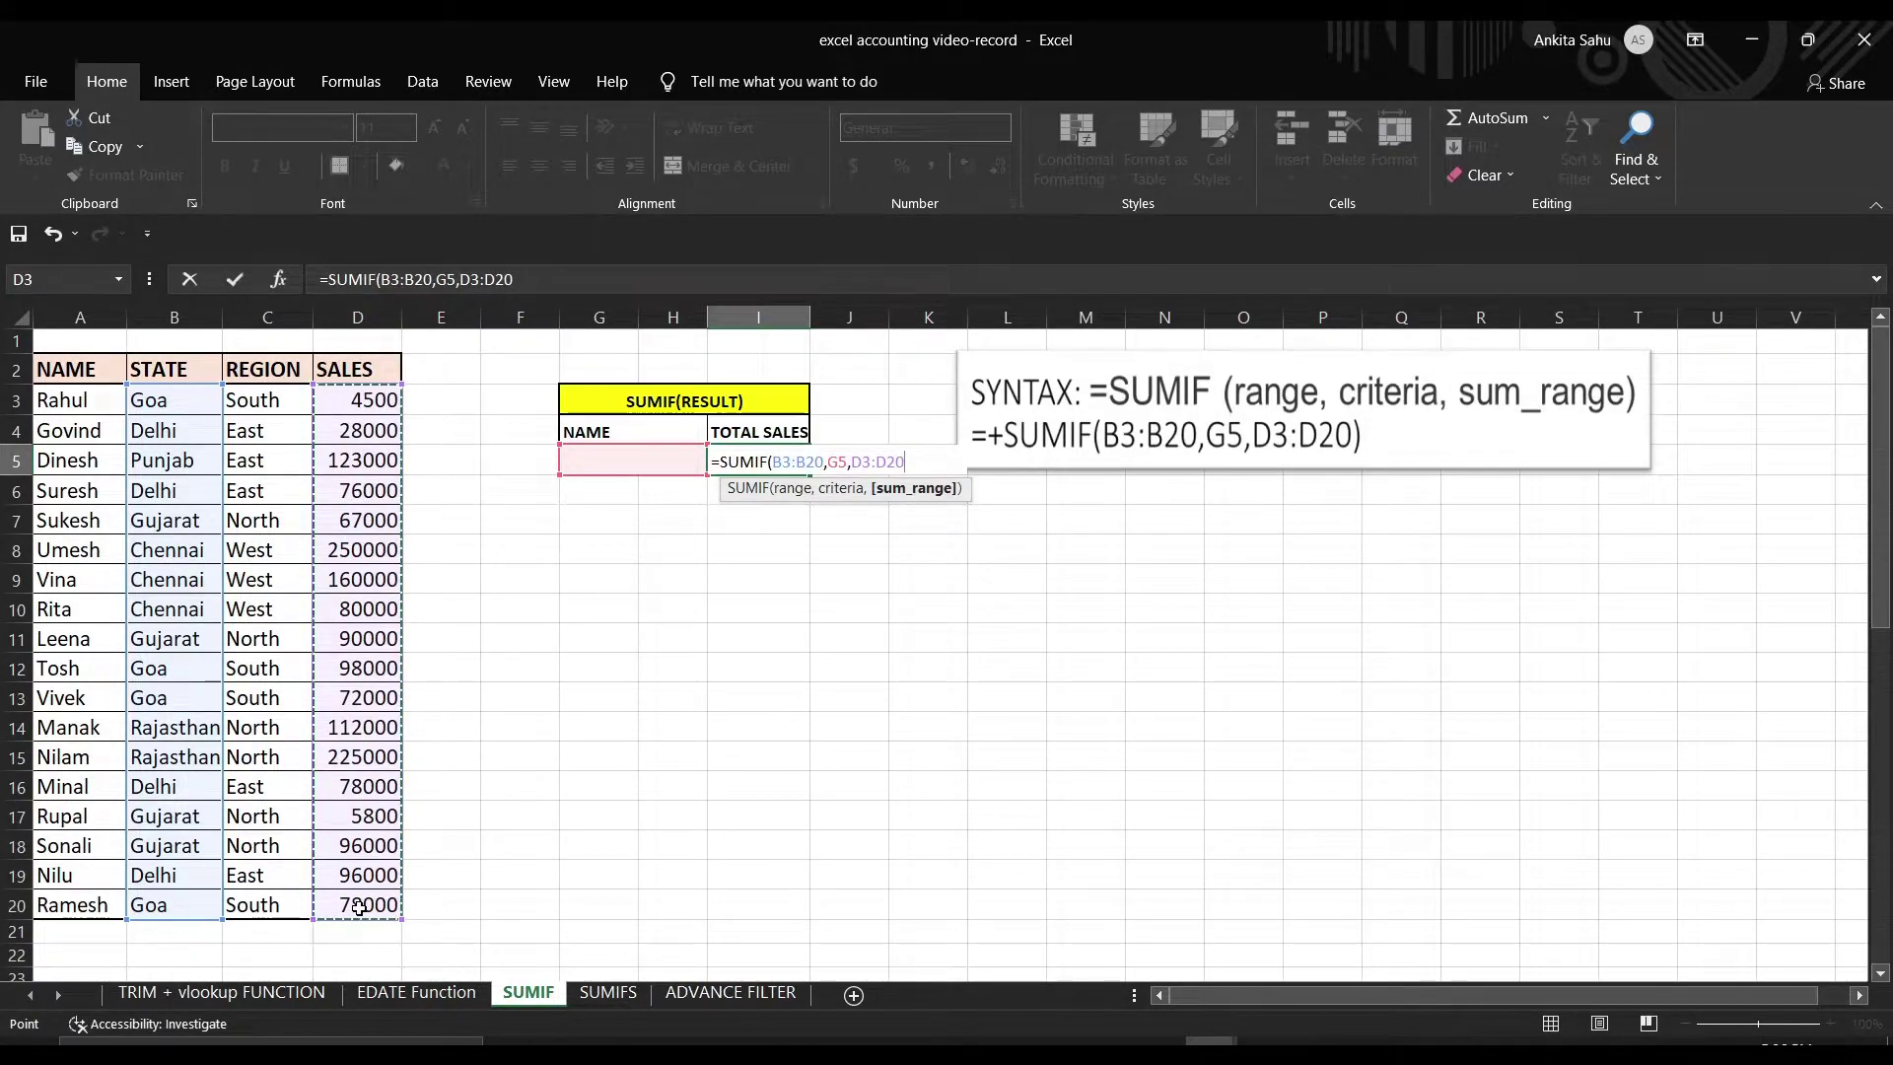
text())
key(Return)
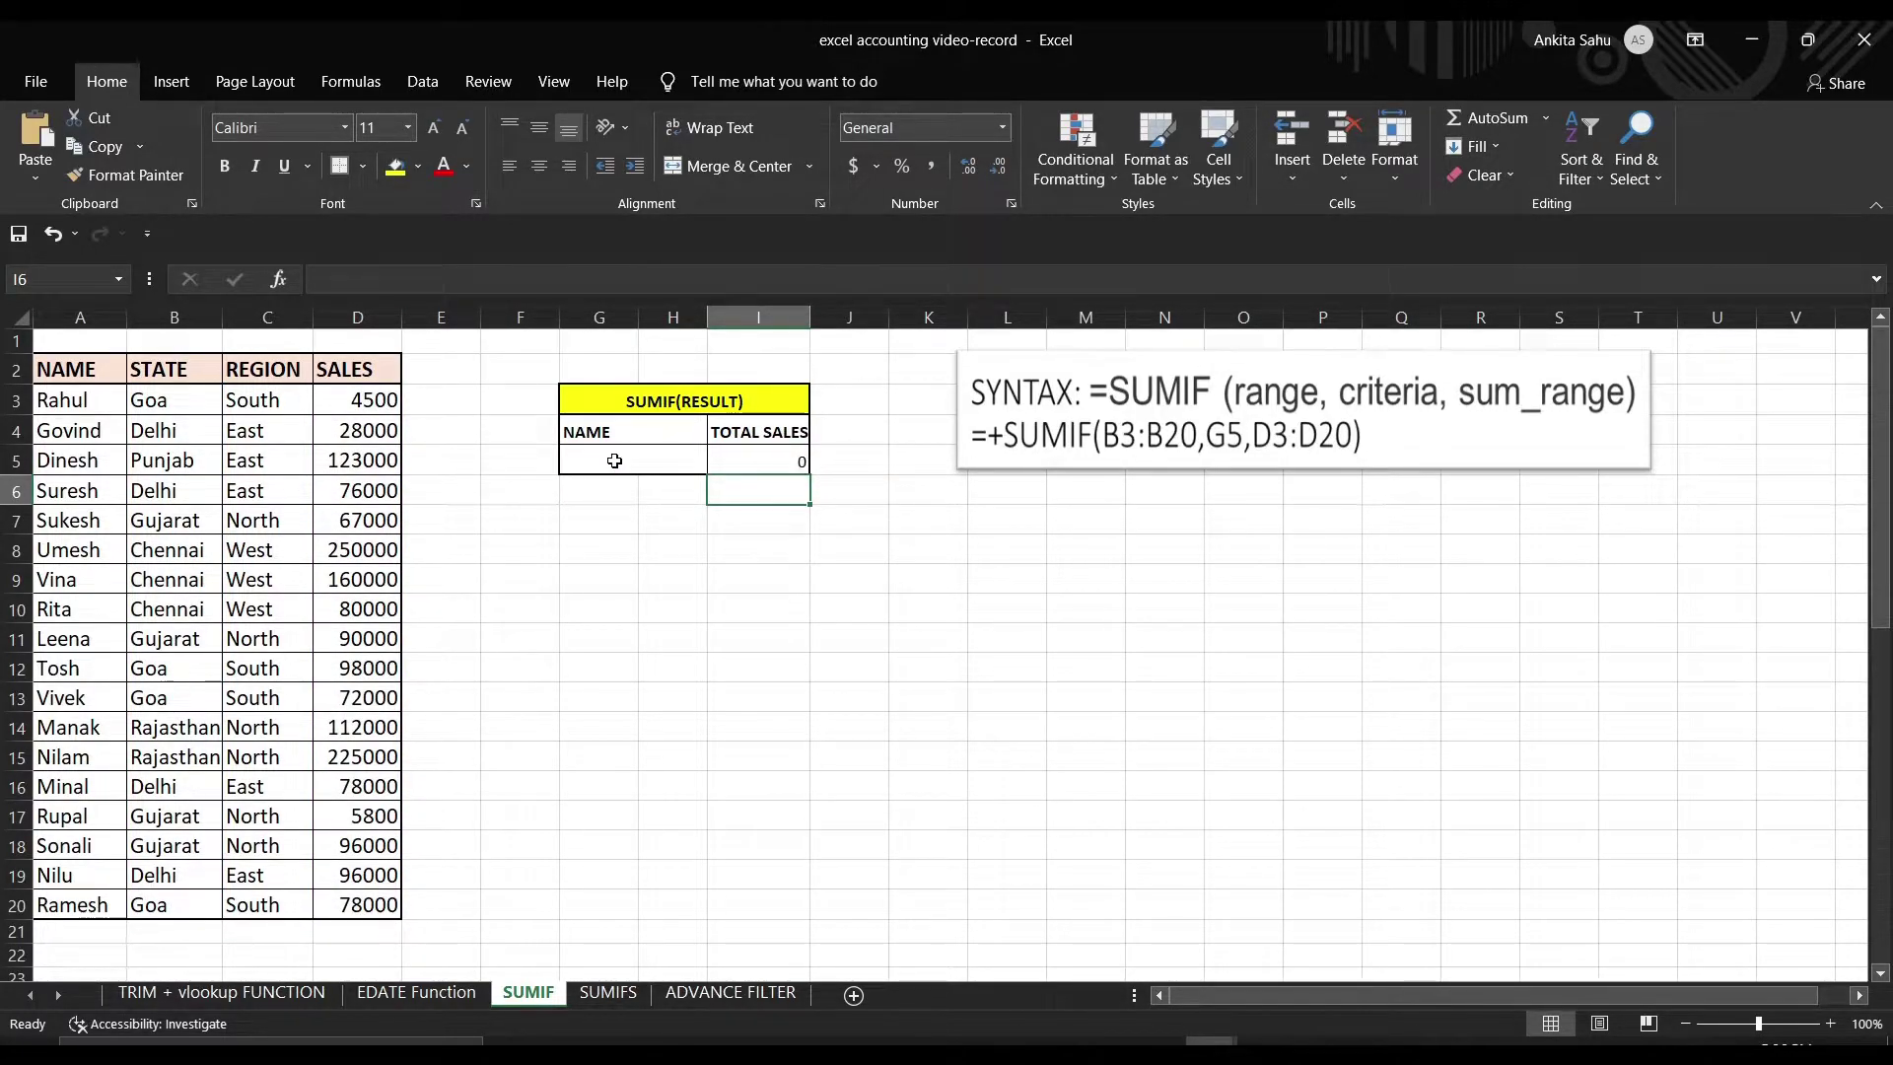
Step: Set the G5 criterion to DELHI so I5 shows 278000
click(614, 461)
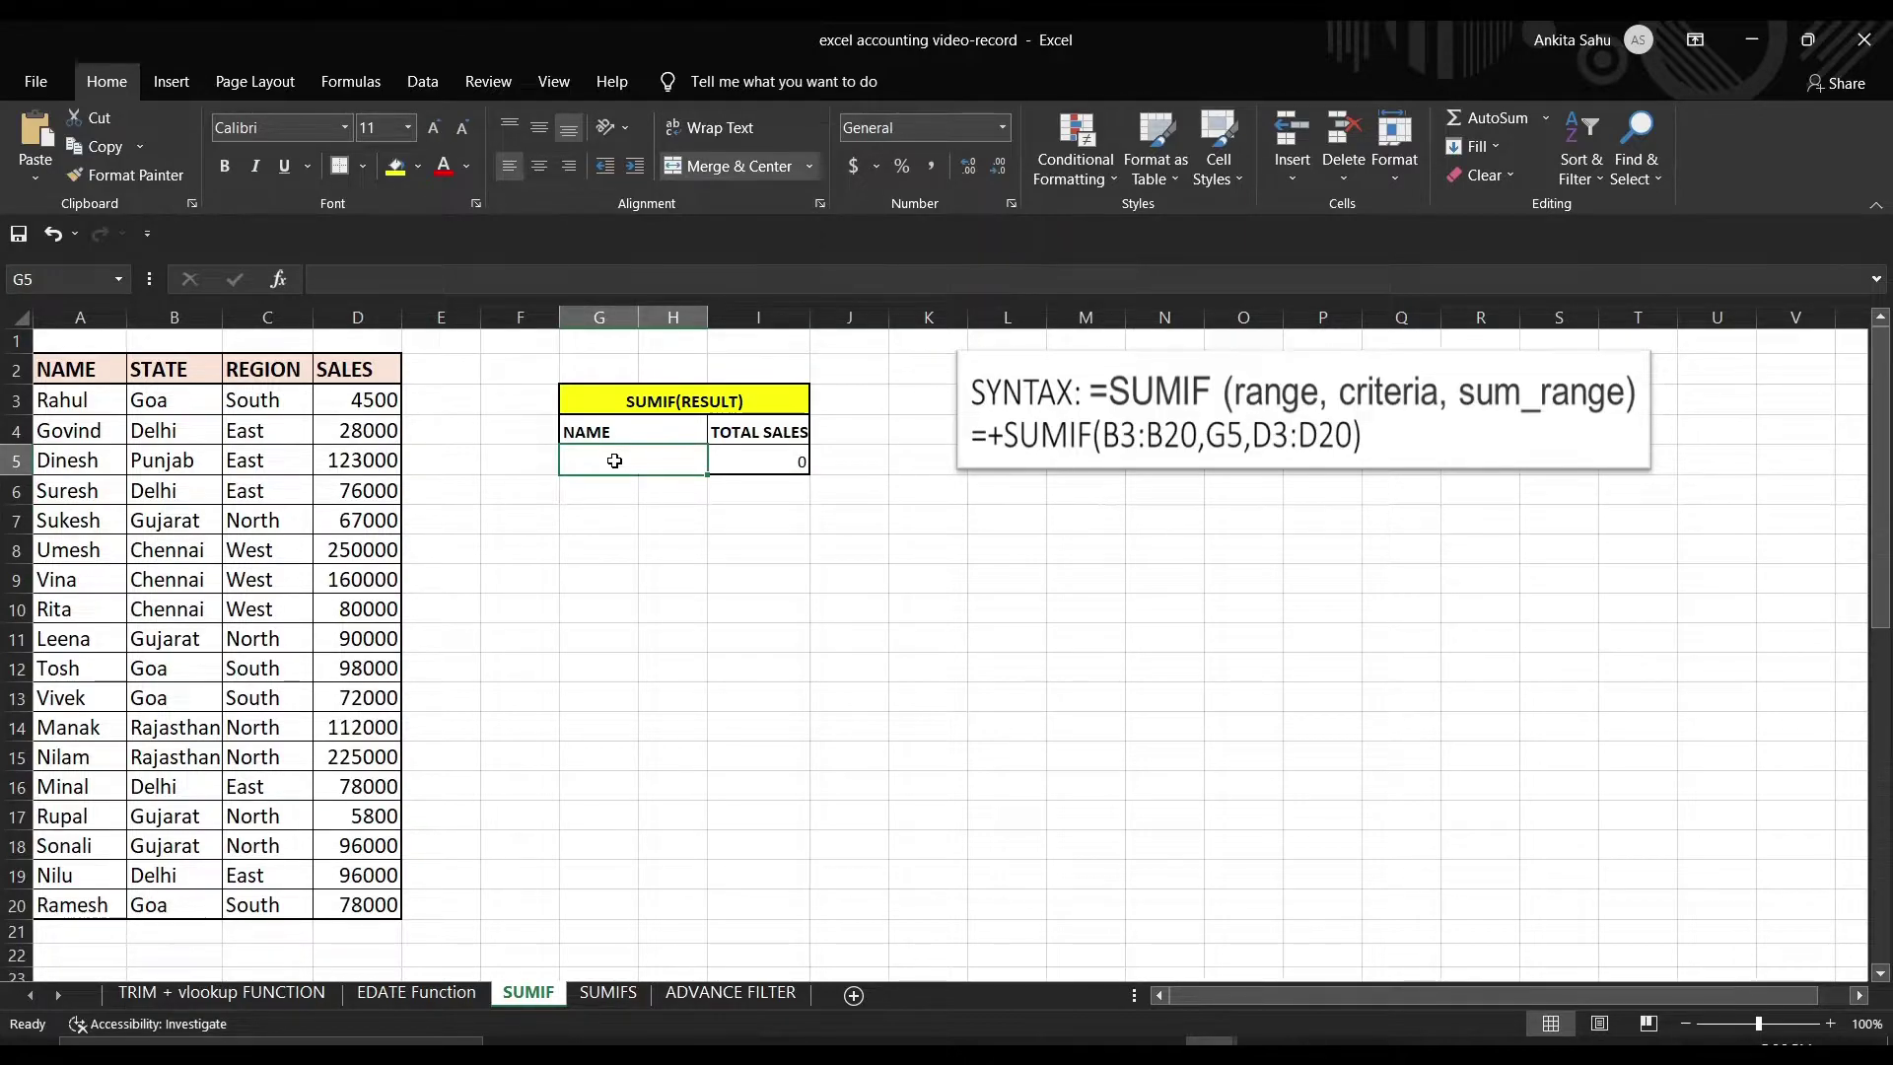
text(DELHI)
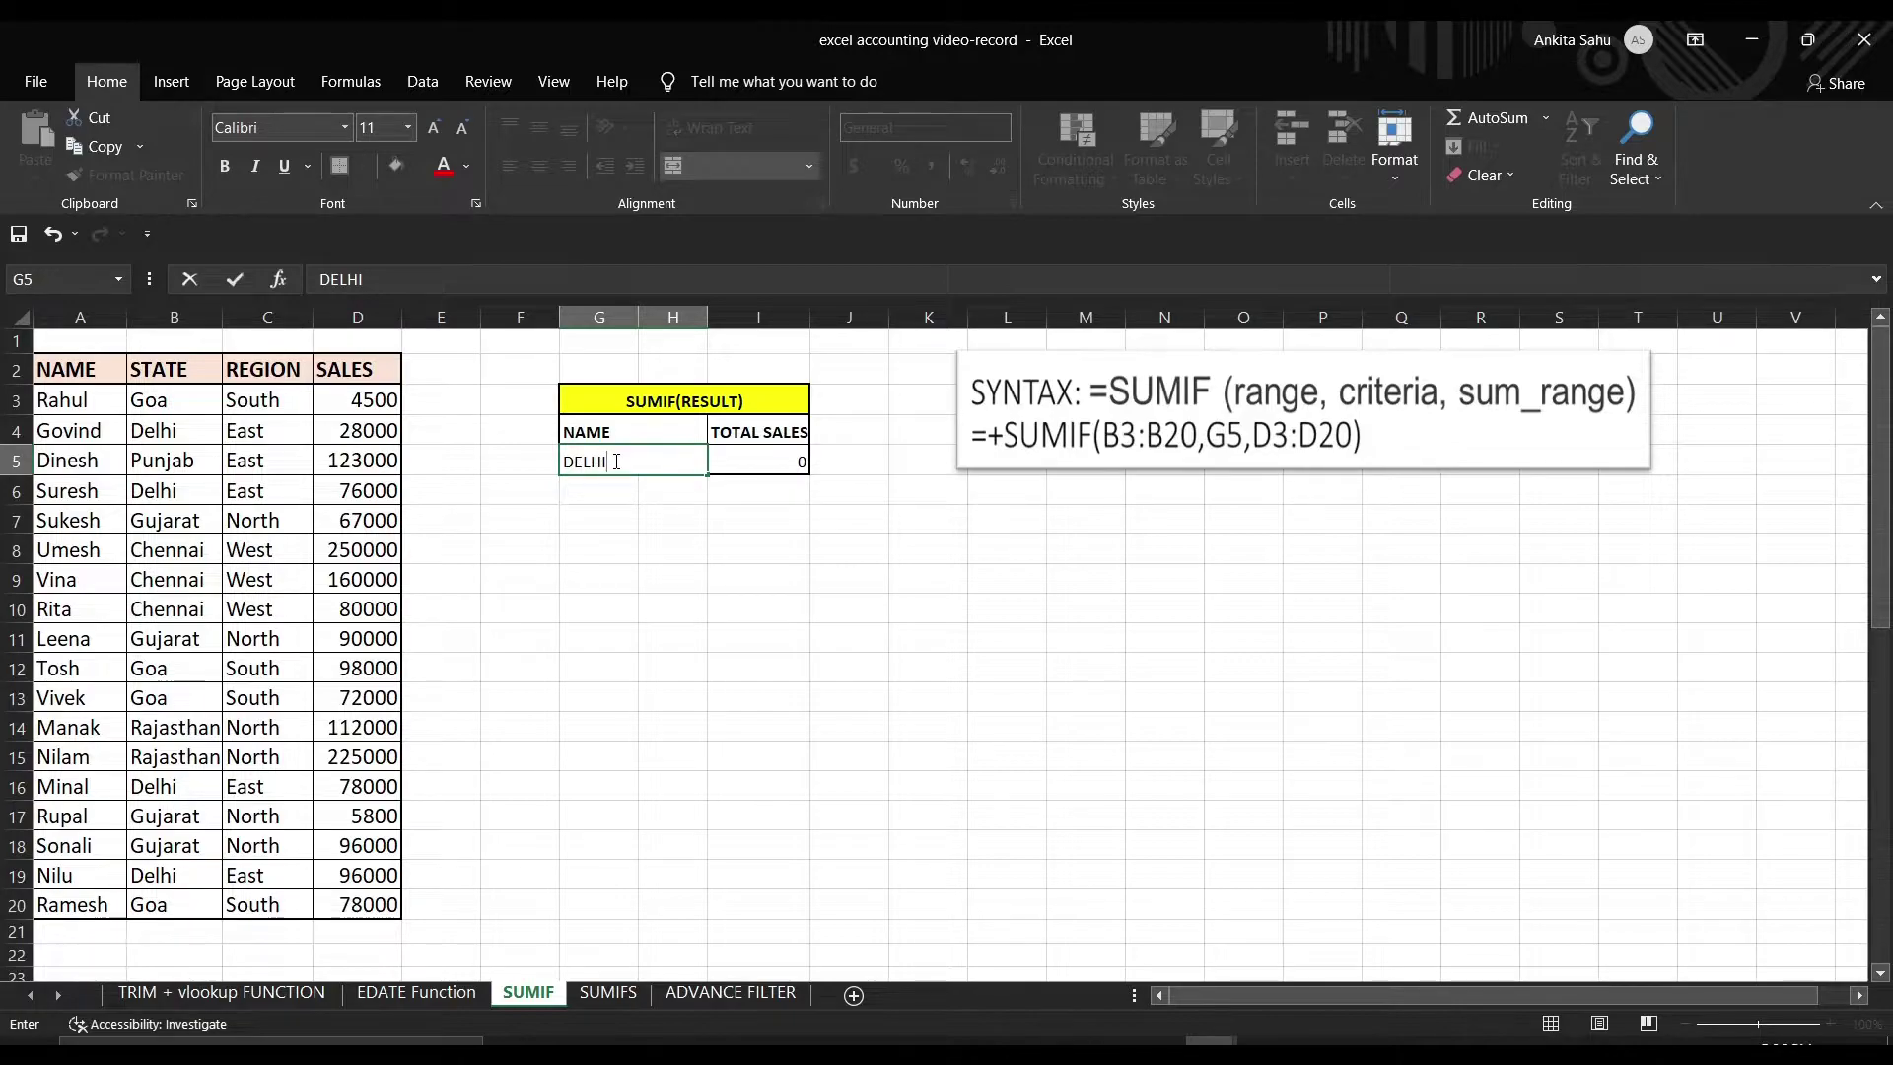
key(Return)
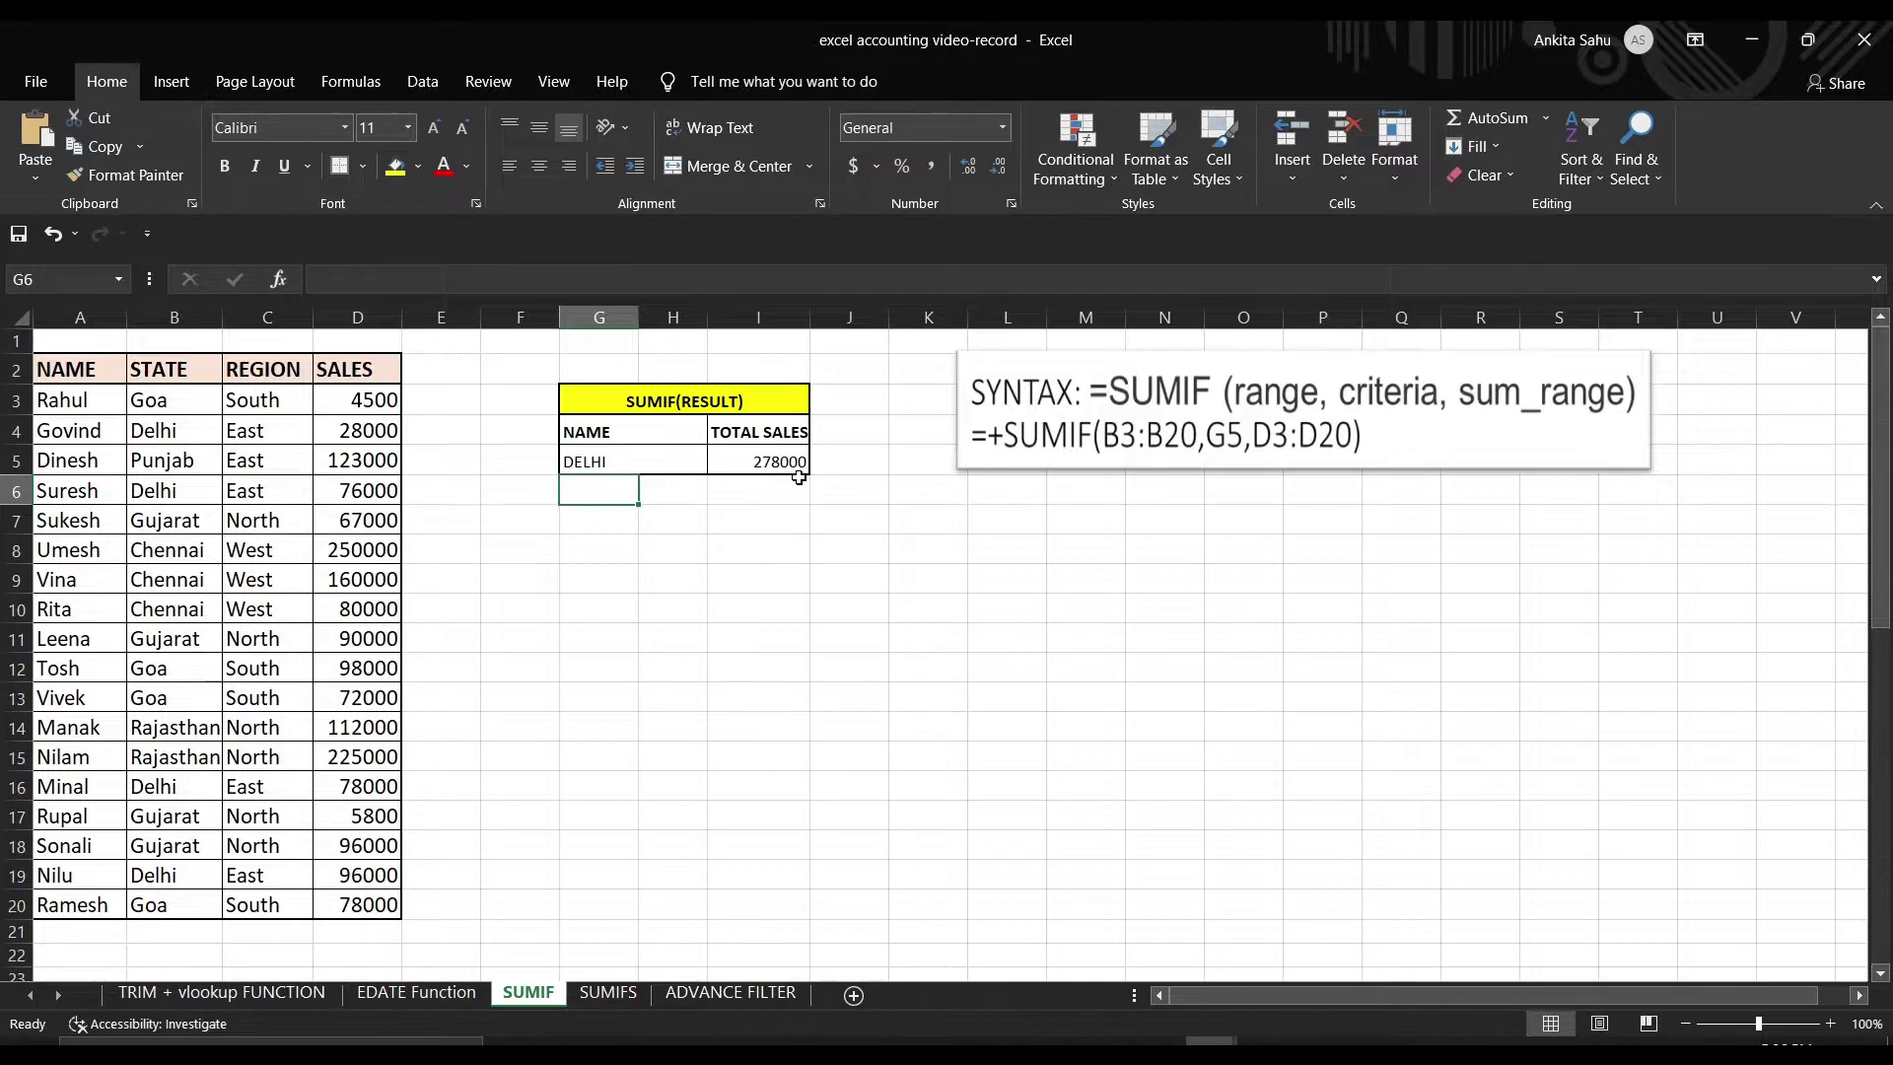
click(758, 608)
Step: Enter =SUM(D4,D6,D16,D19) in G9 to confirm the 278000 Delhi total
click(573, 580)
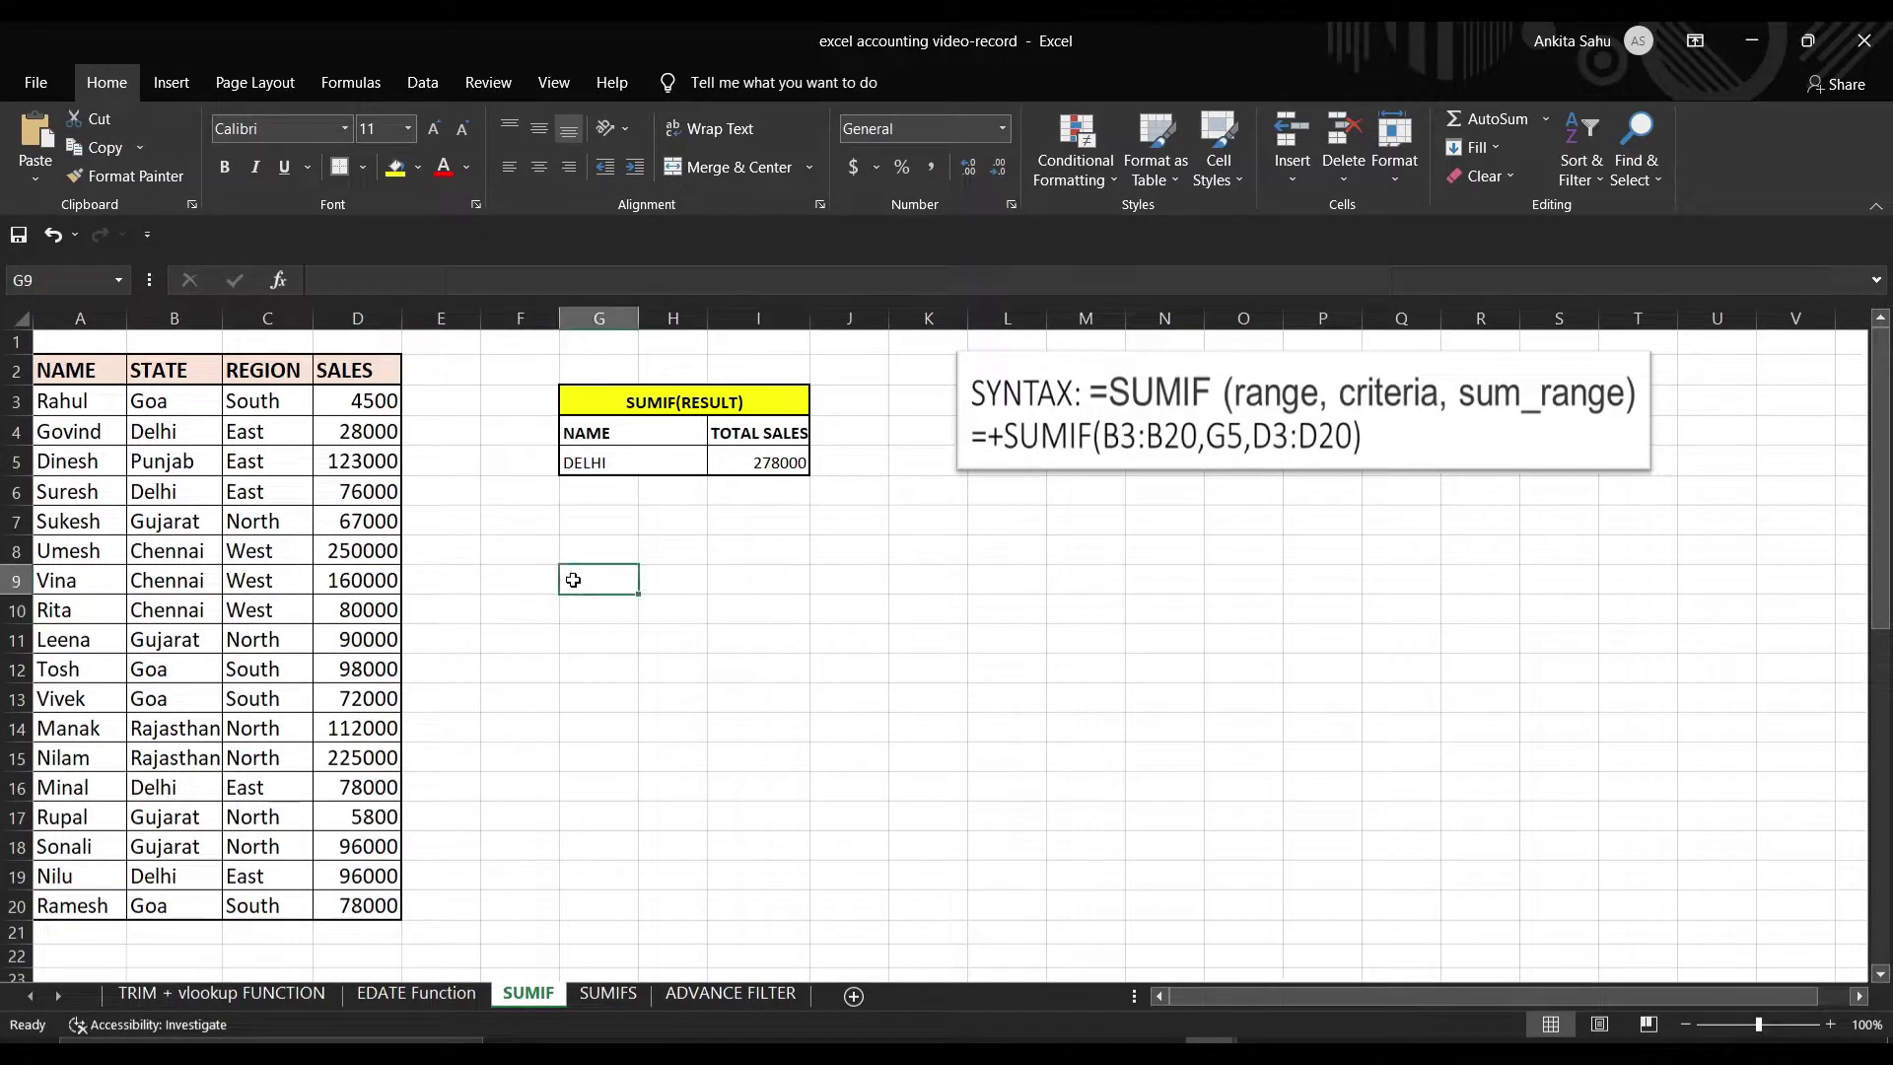
text(=S)
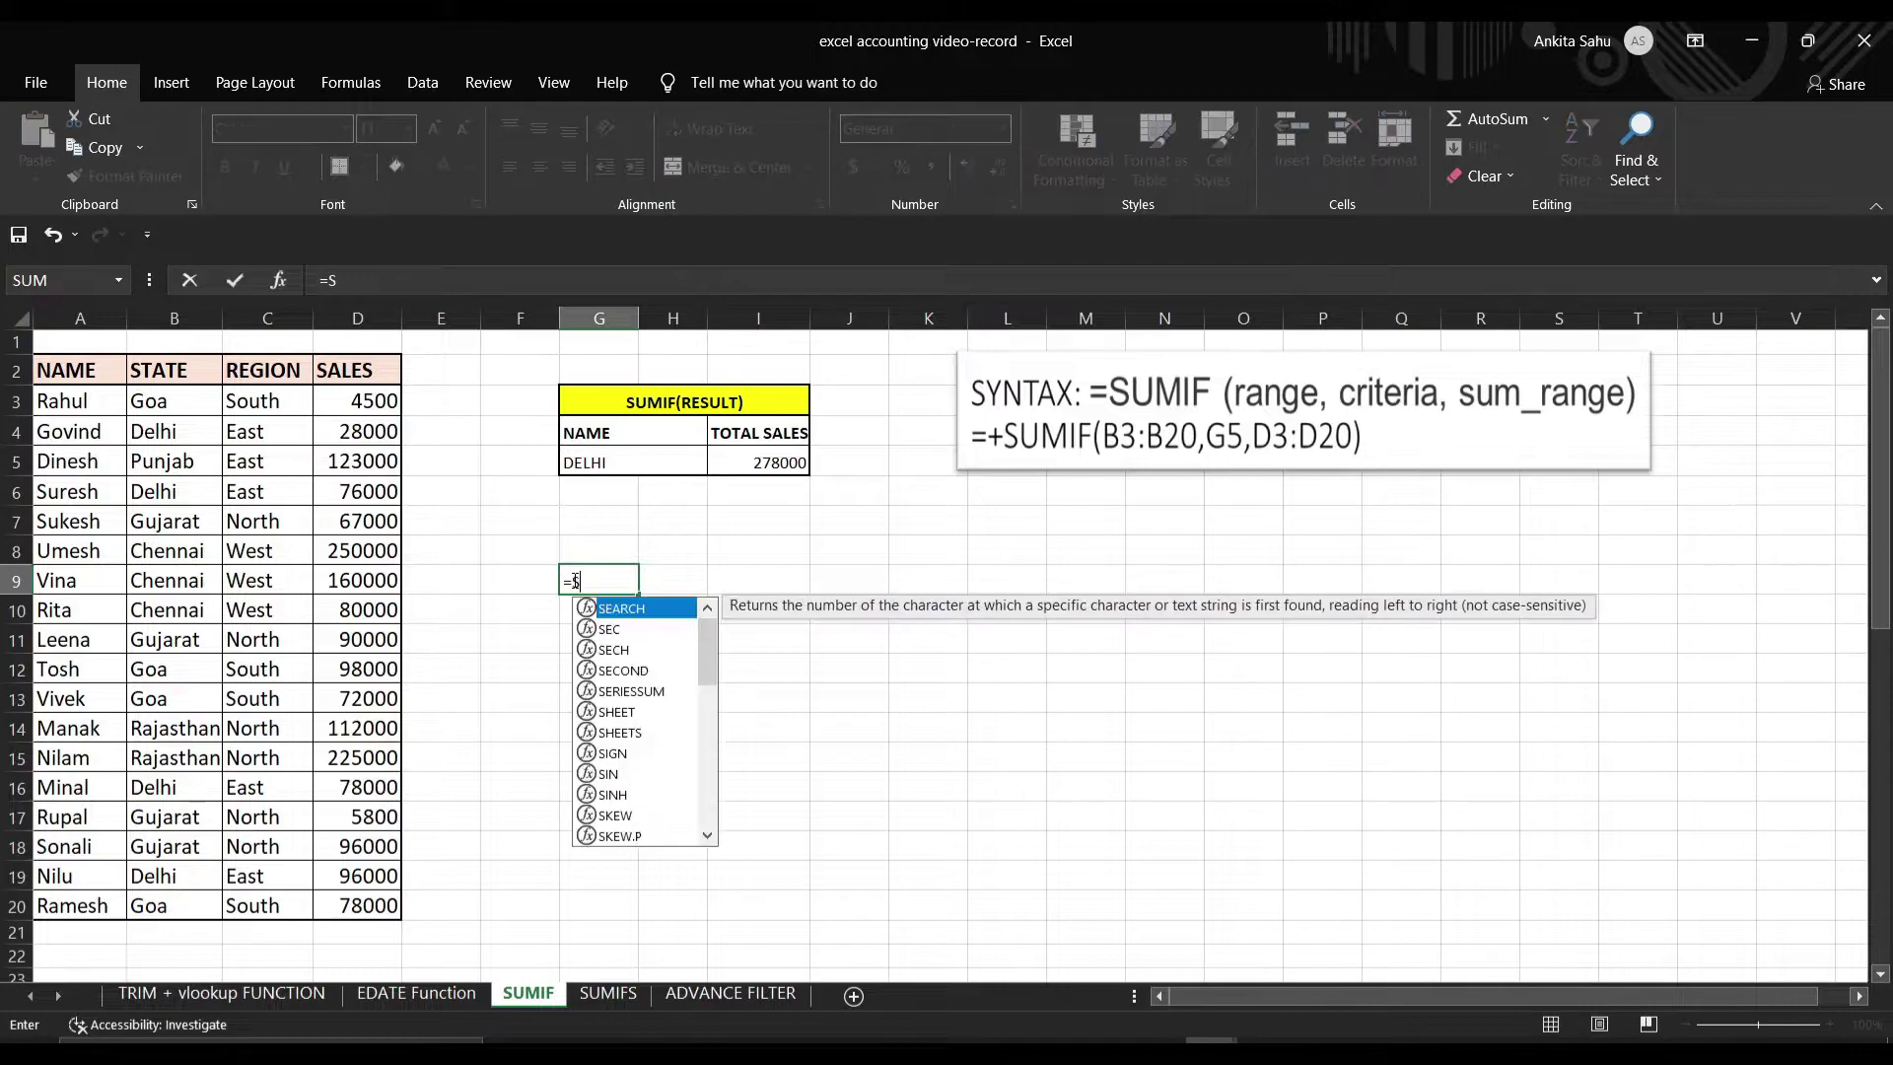
text(UM()
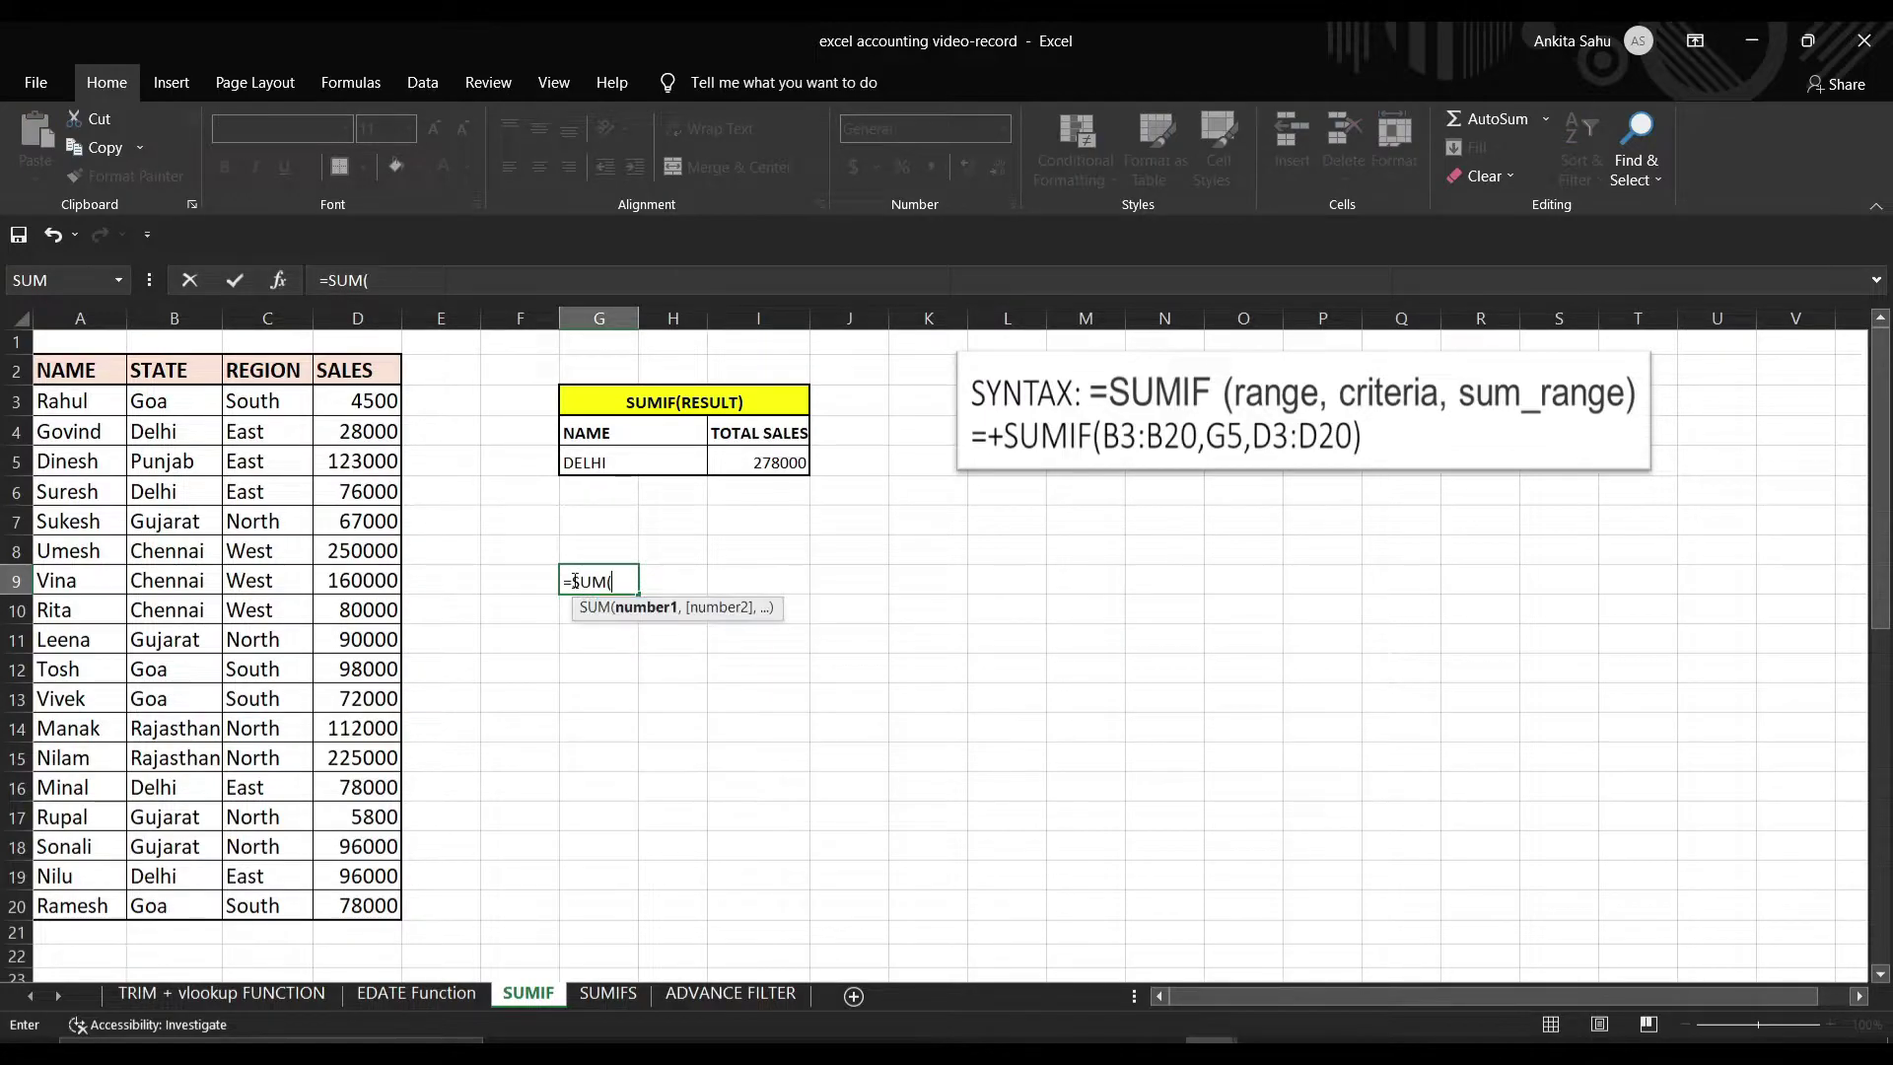
click(376, 431)
text(,)
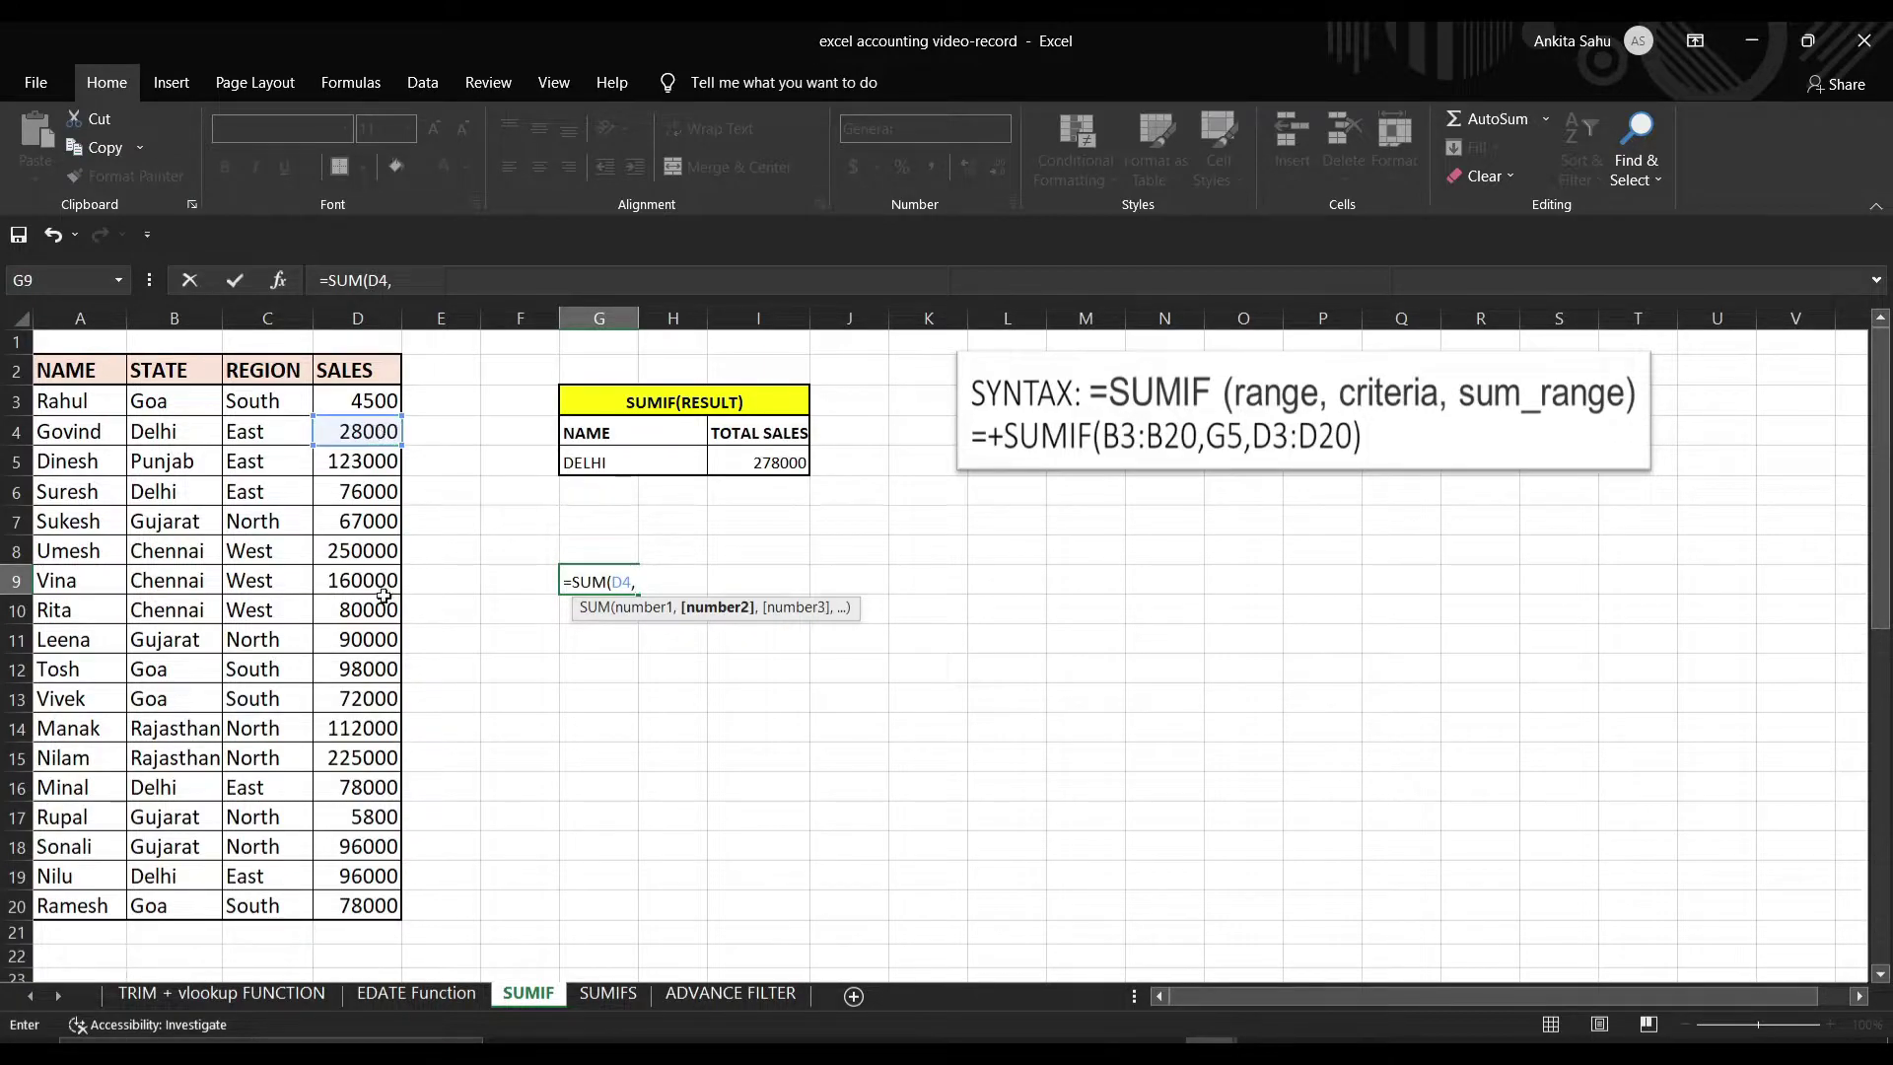
click(358, 491)
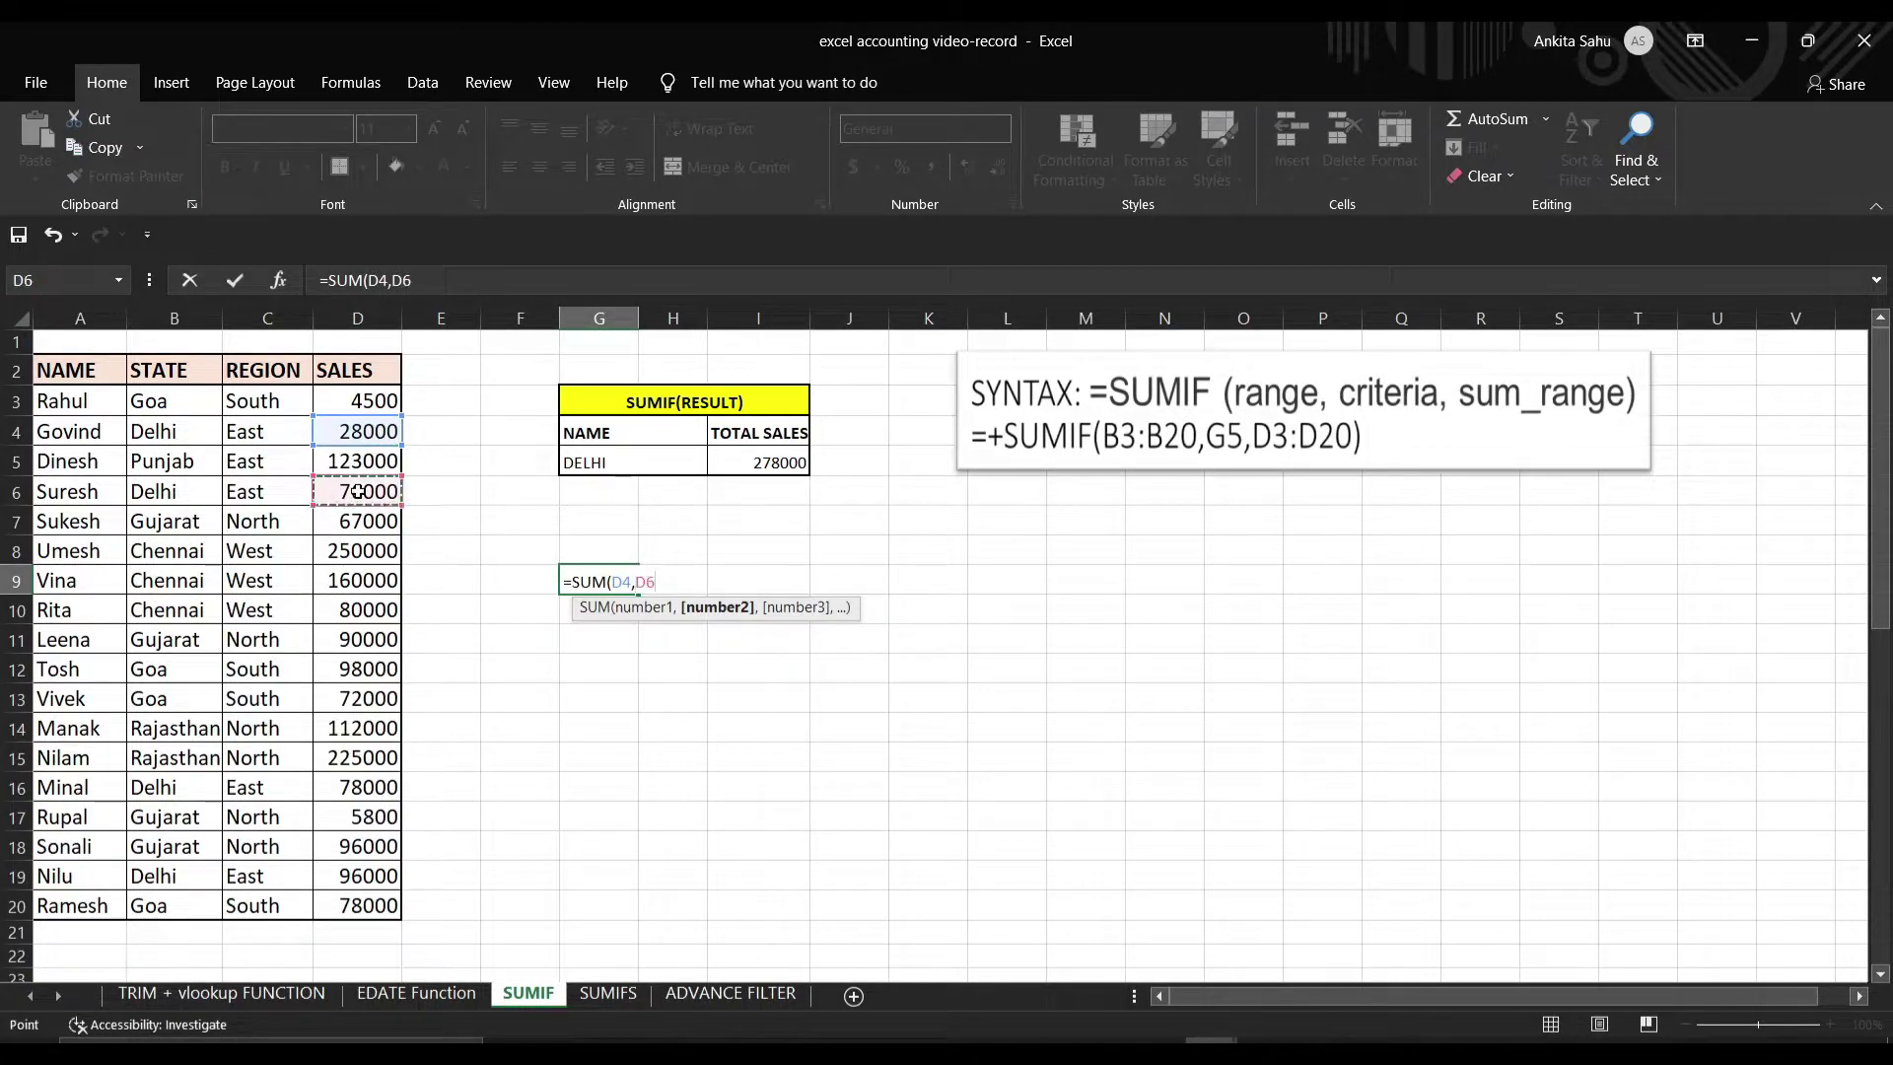
text(,)
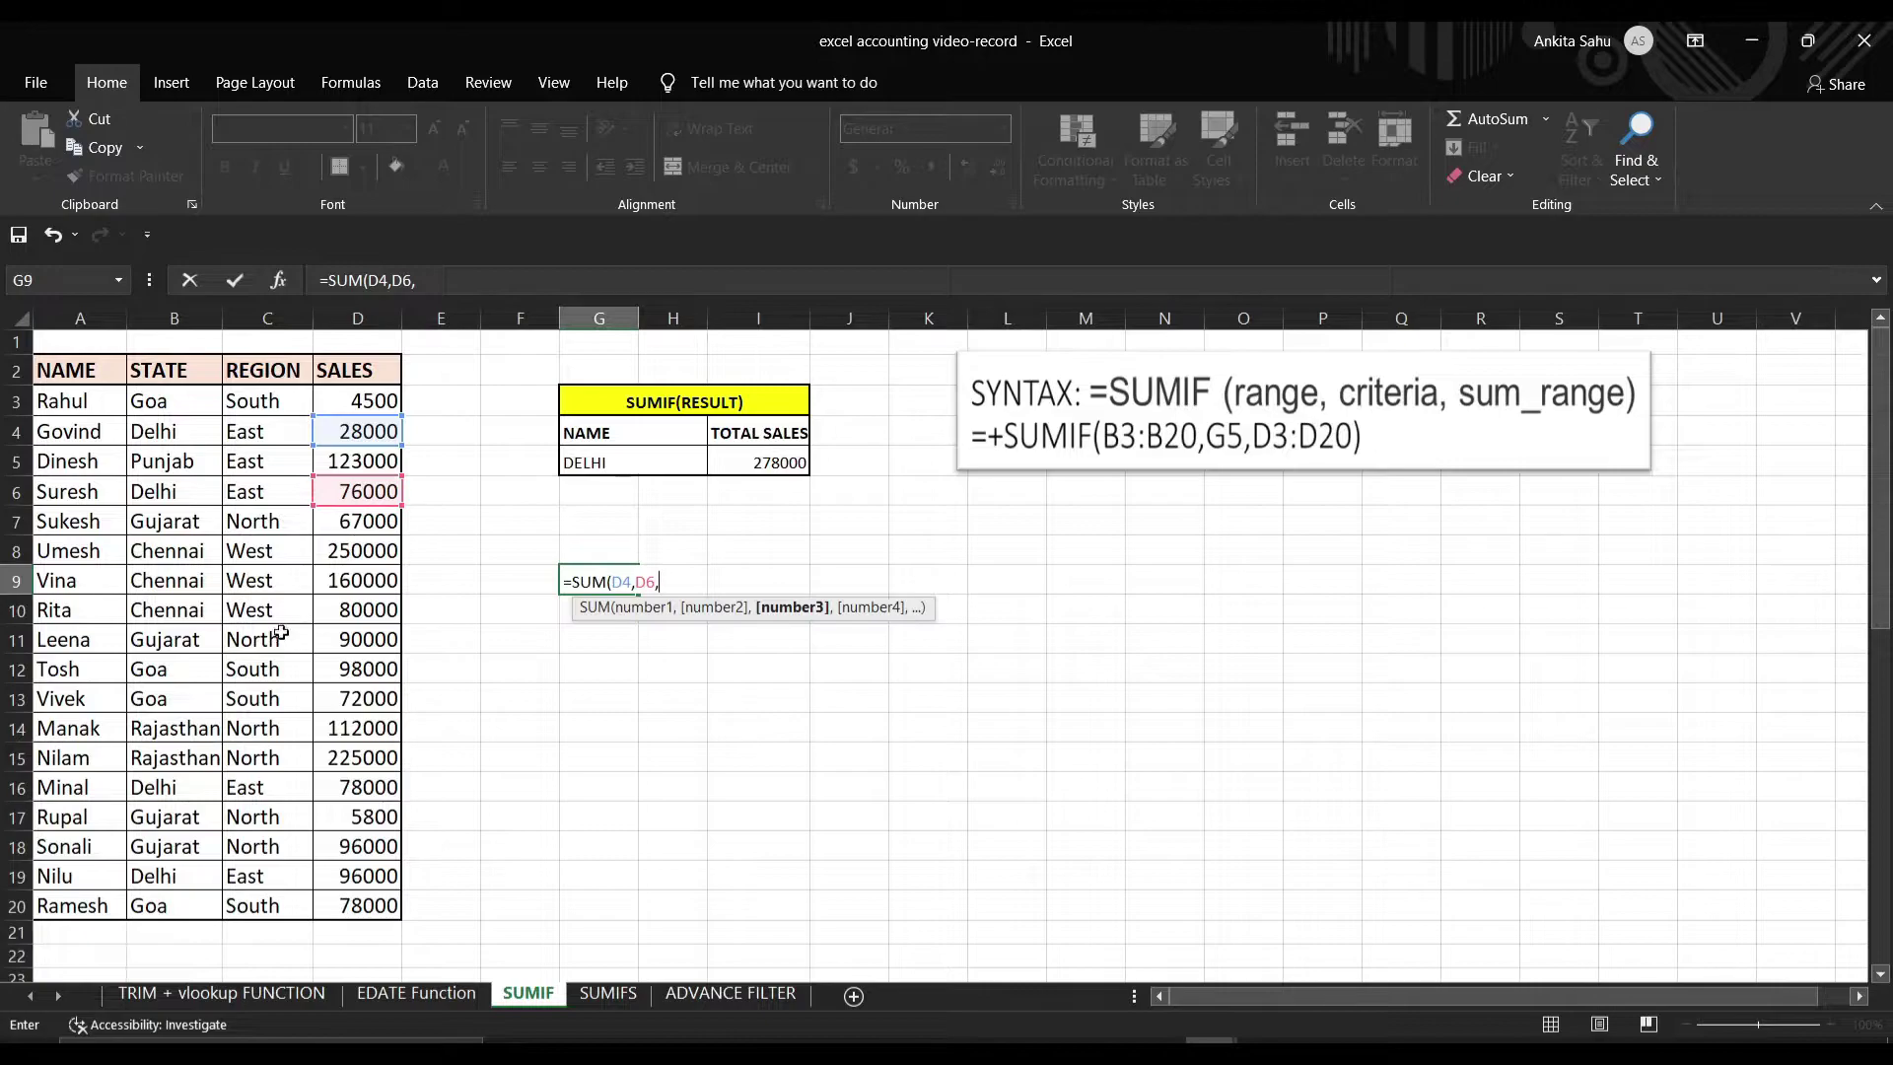
click(331, 789)
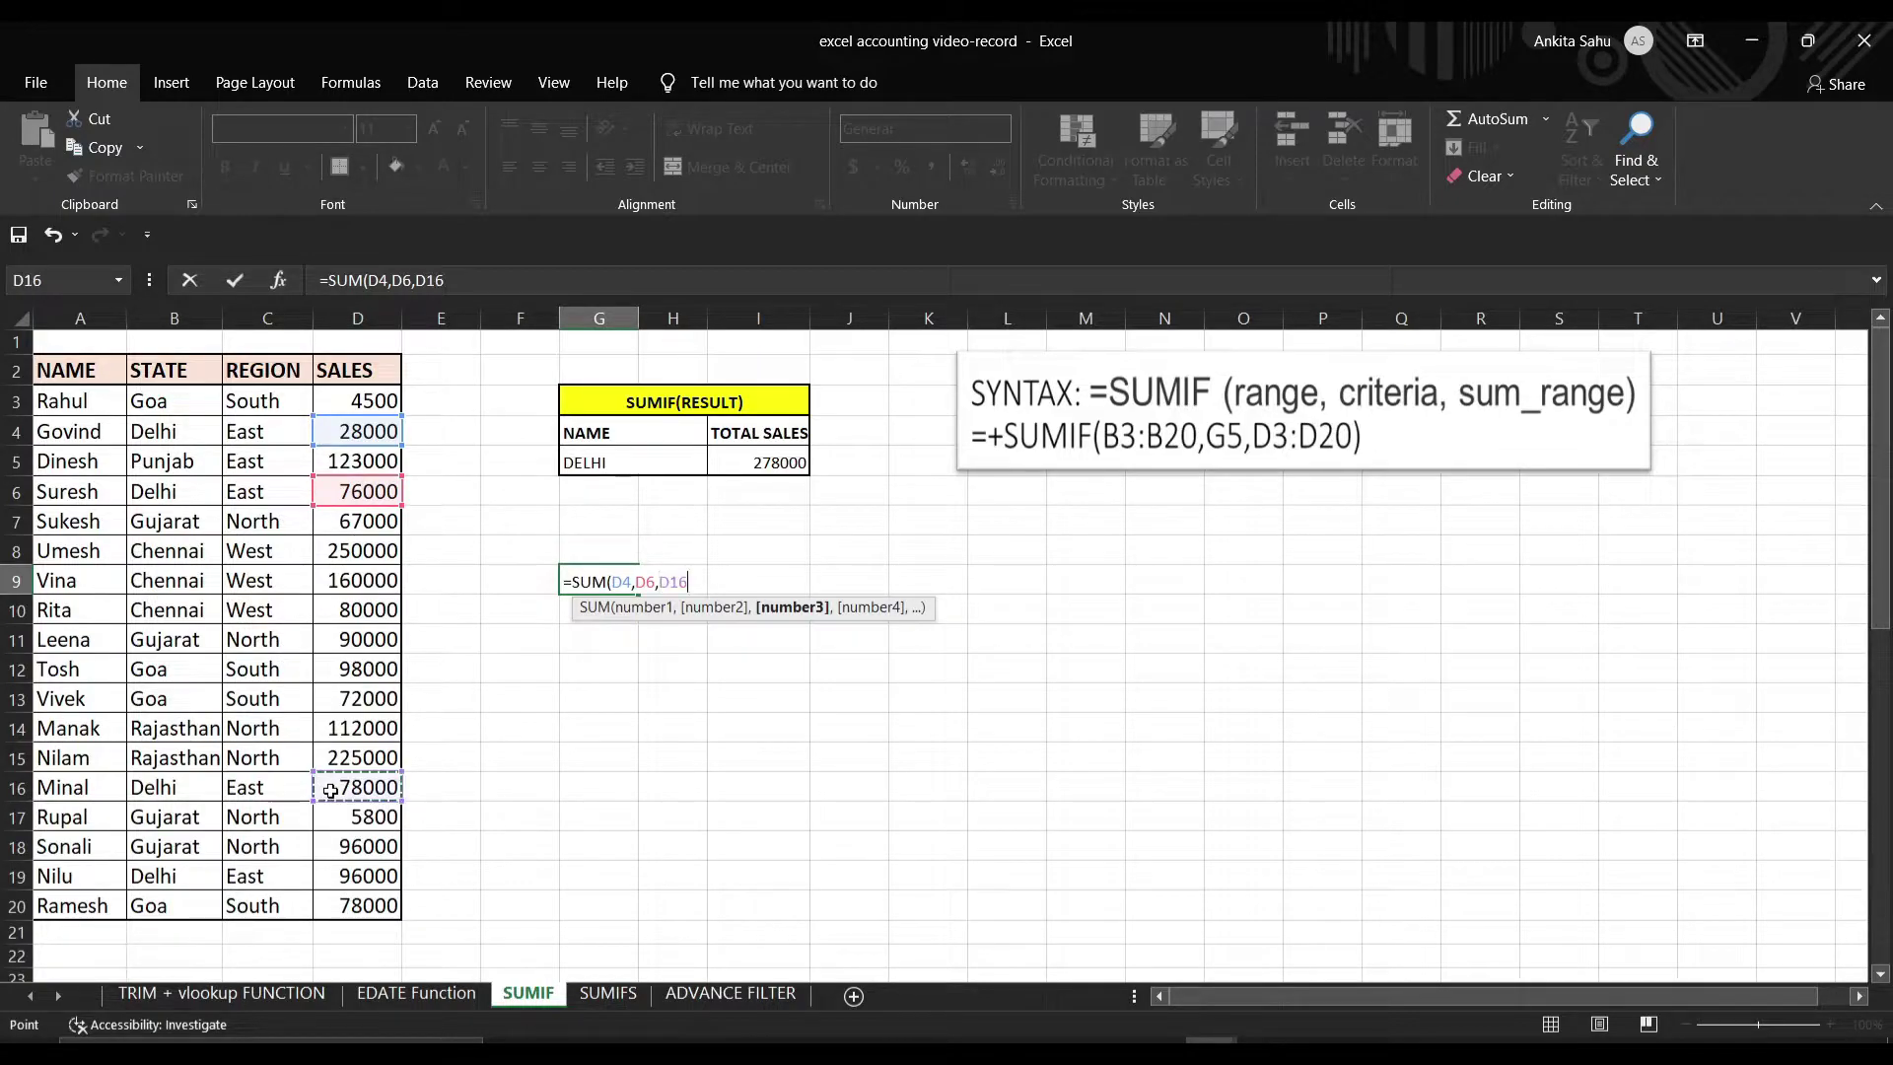
text(,)
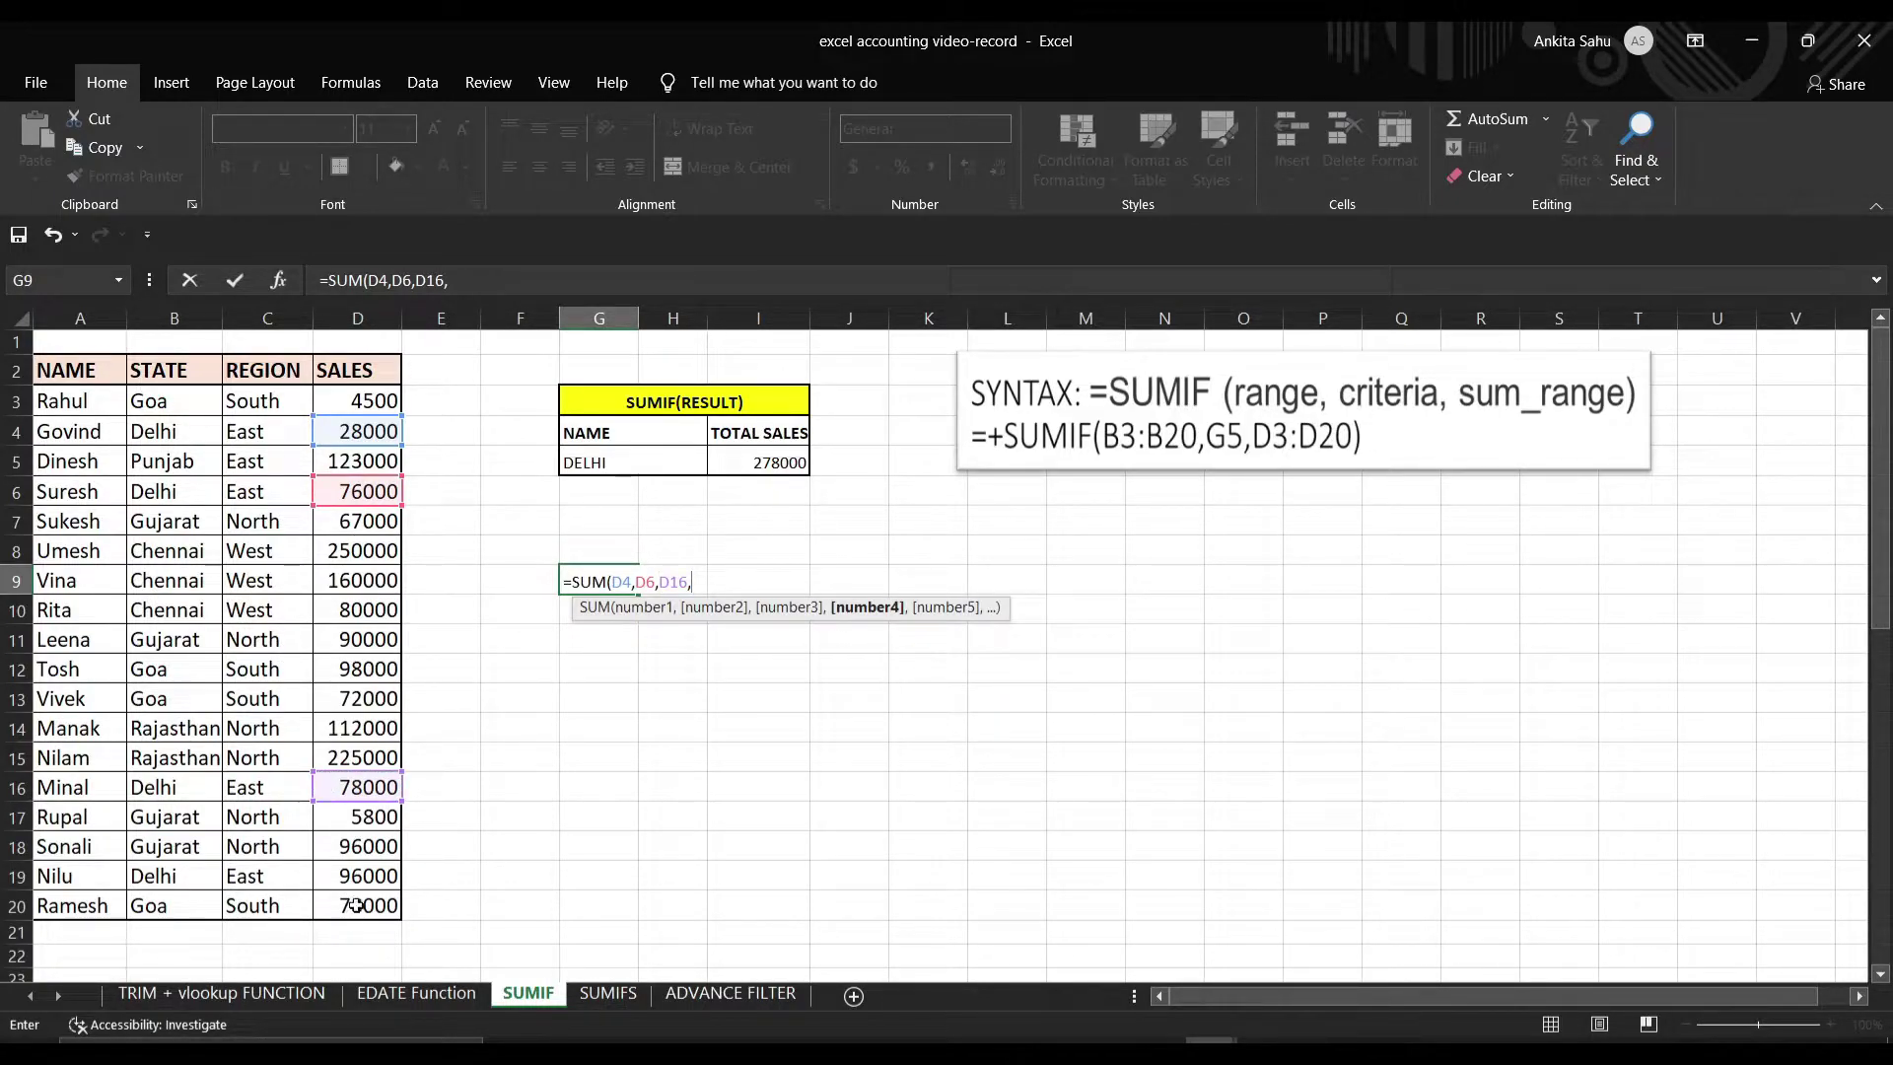
click(367, 880)
text())
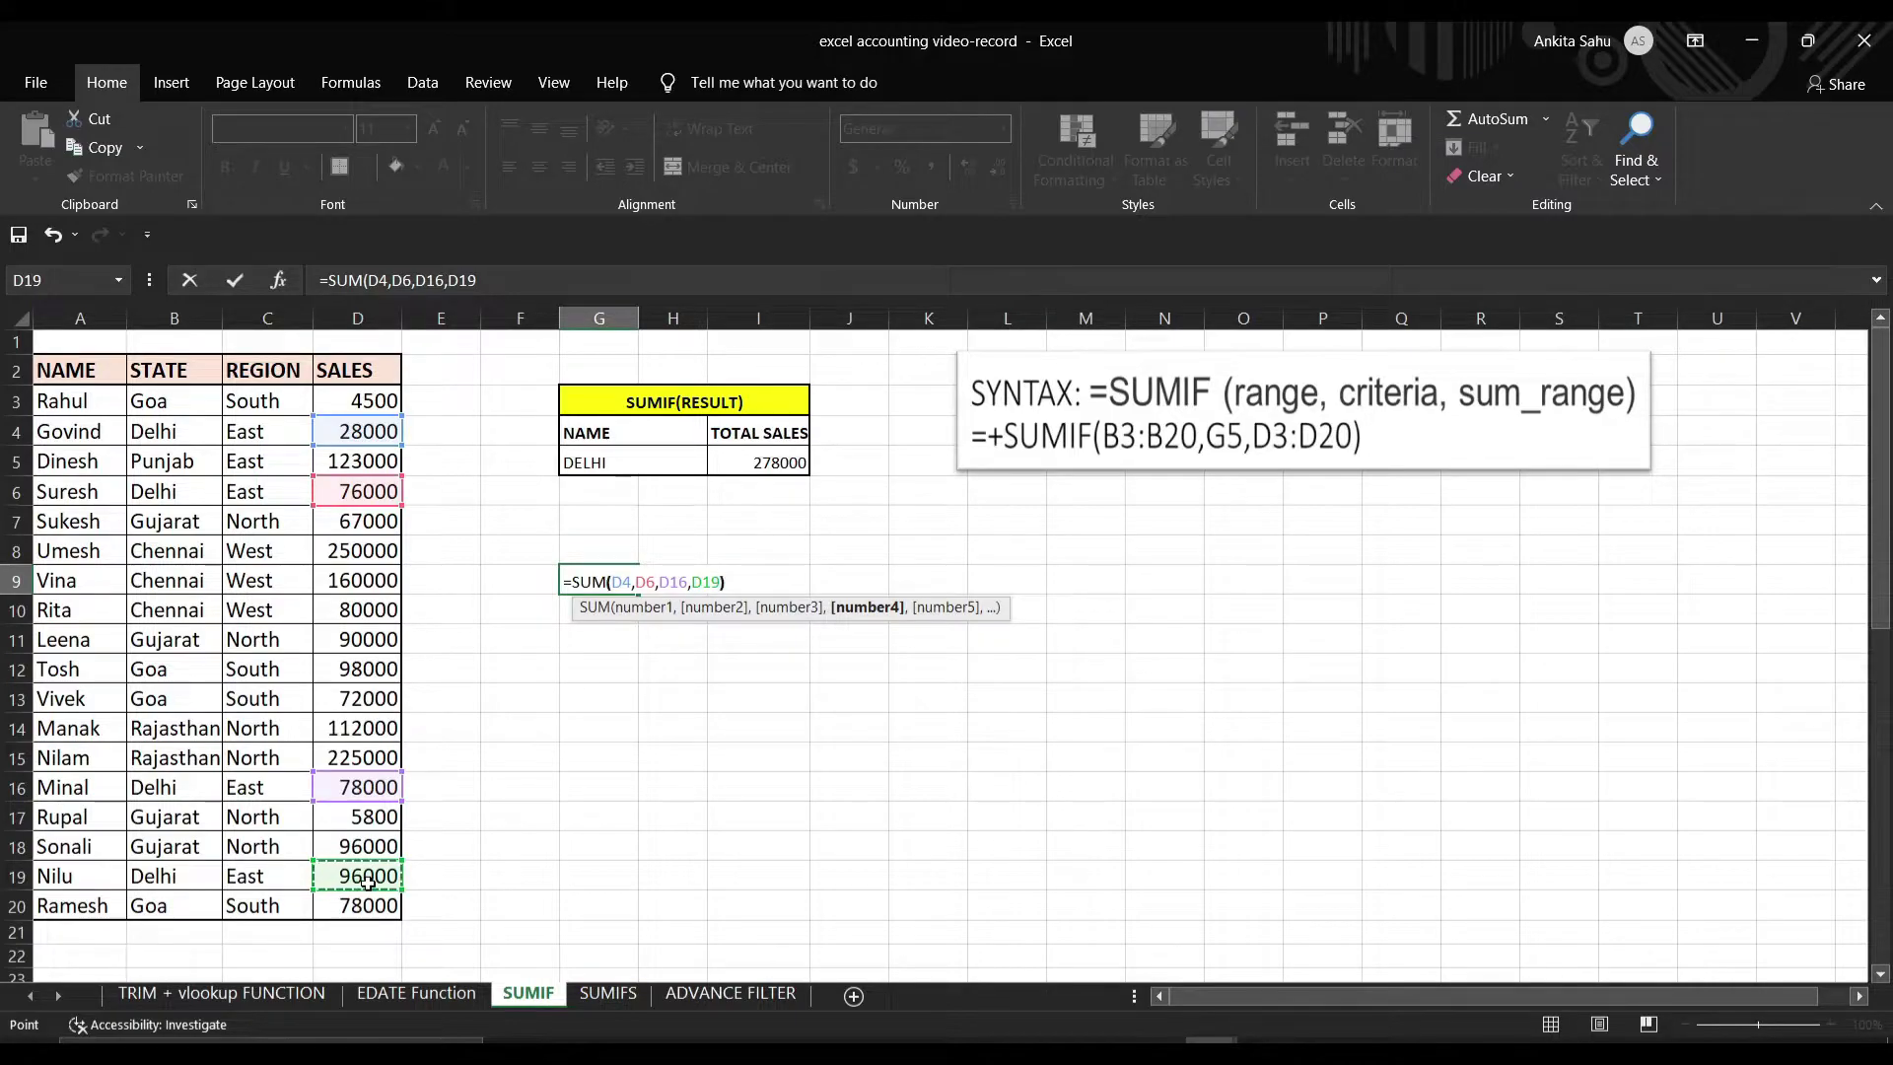
key(Return)
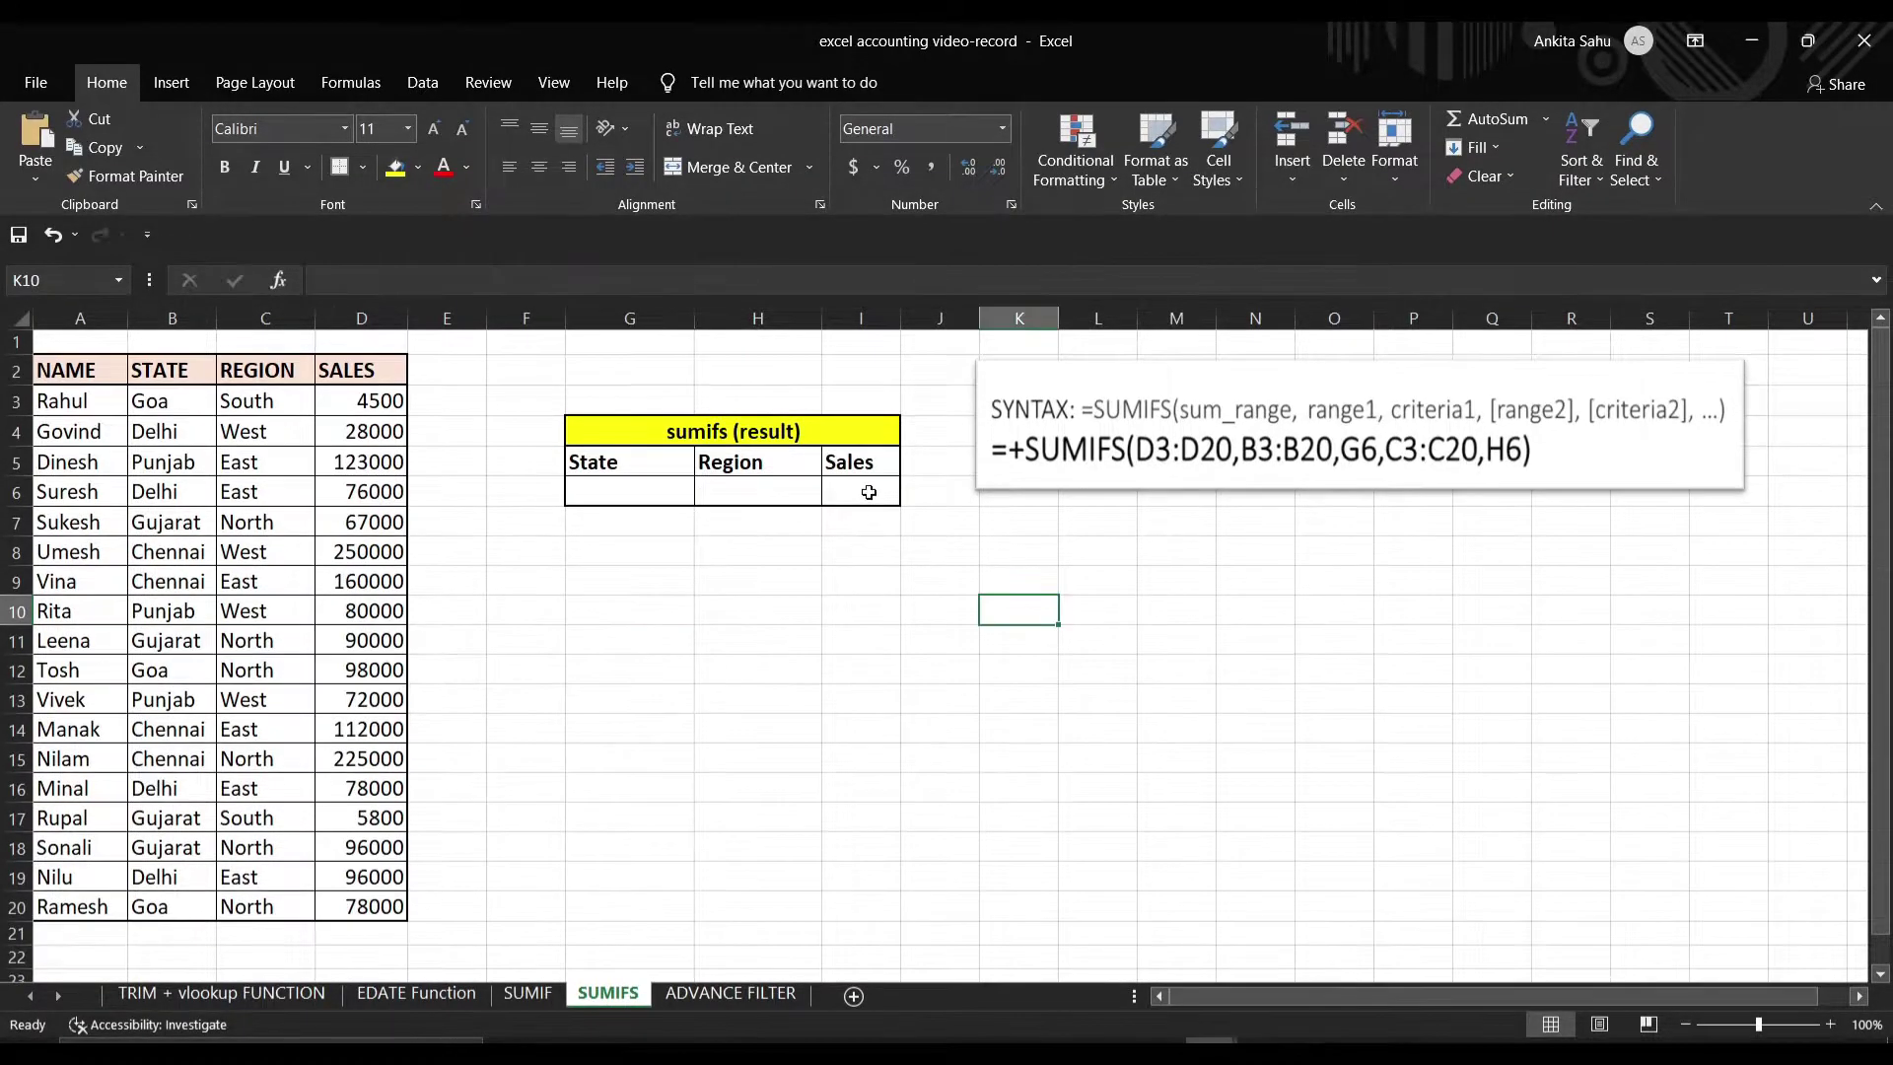
Step: Select I6 under Sales in the cleared SUMIFS result table
click(869, 492)
Step: Enter =SUMIFS(D3:D20,B3:B20,G6,C3:C20,H6) in I6
text(=)
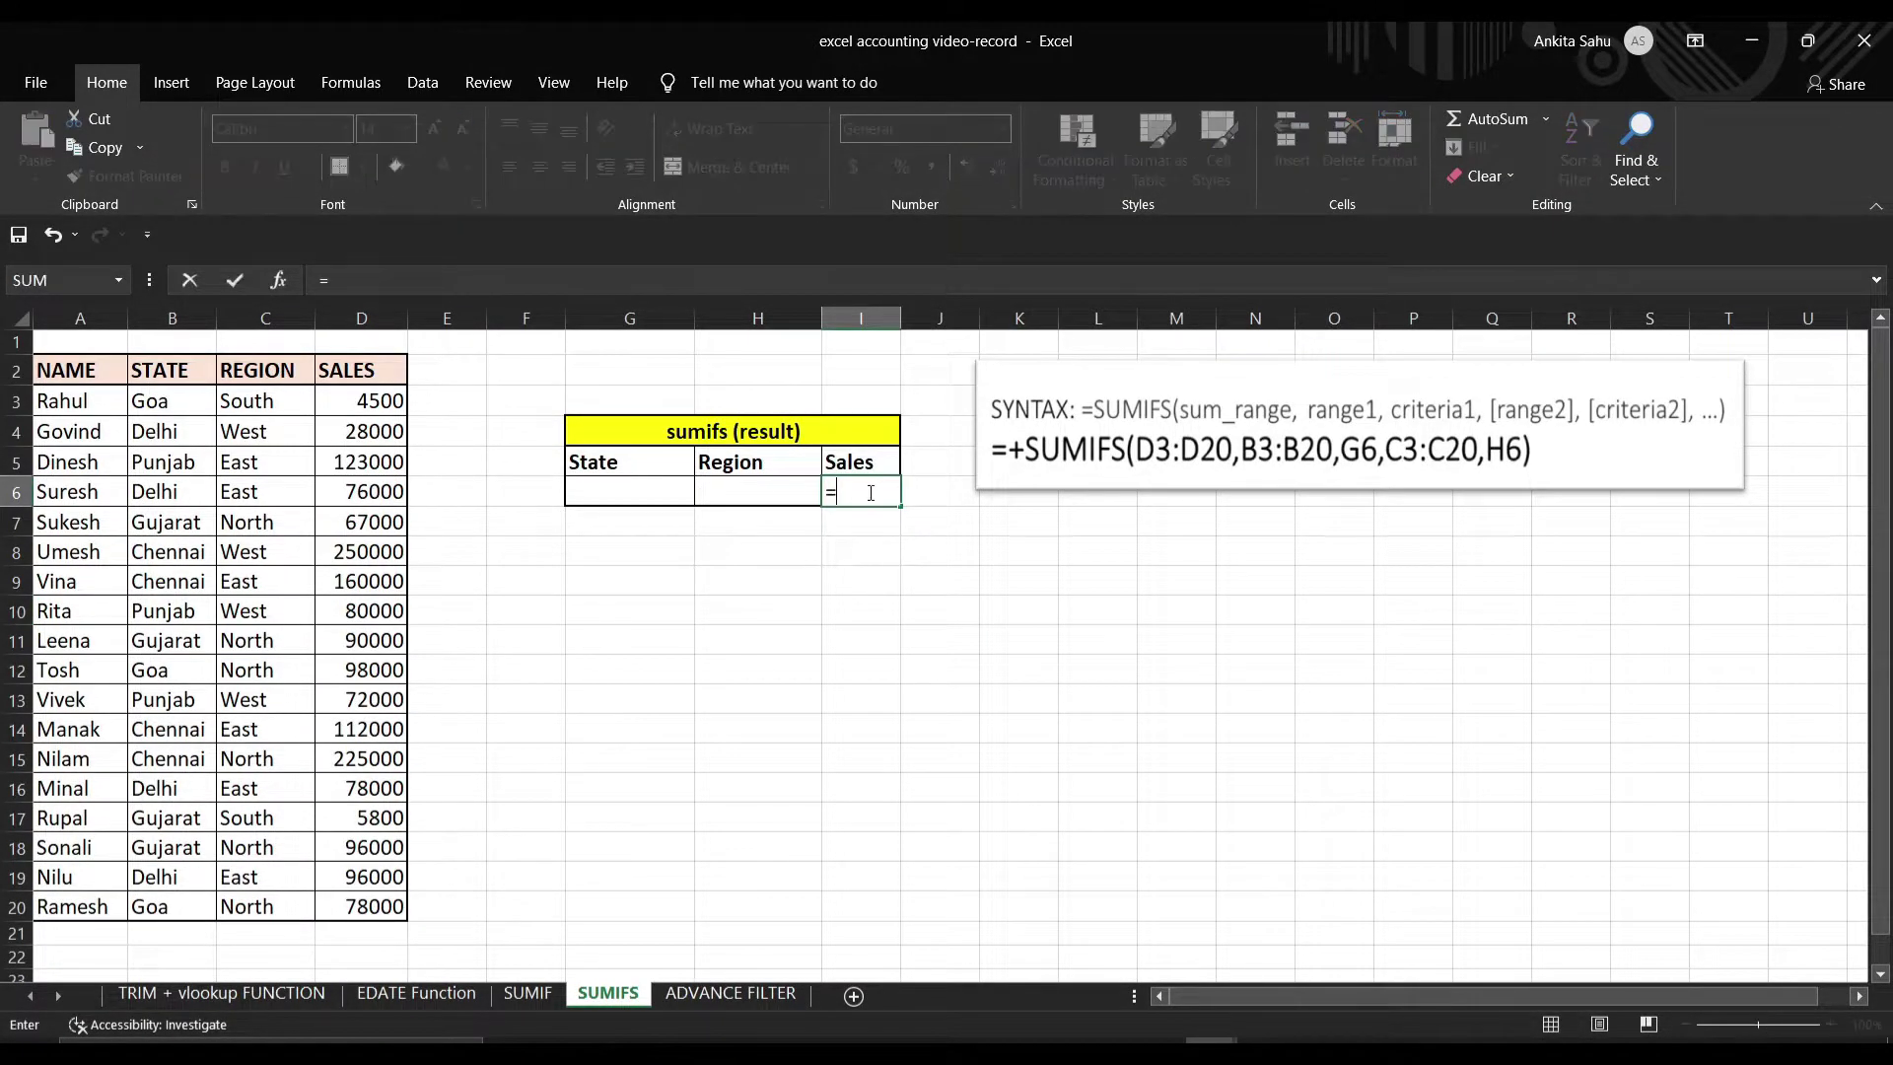
text(SUMI)
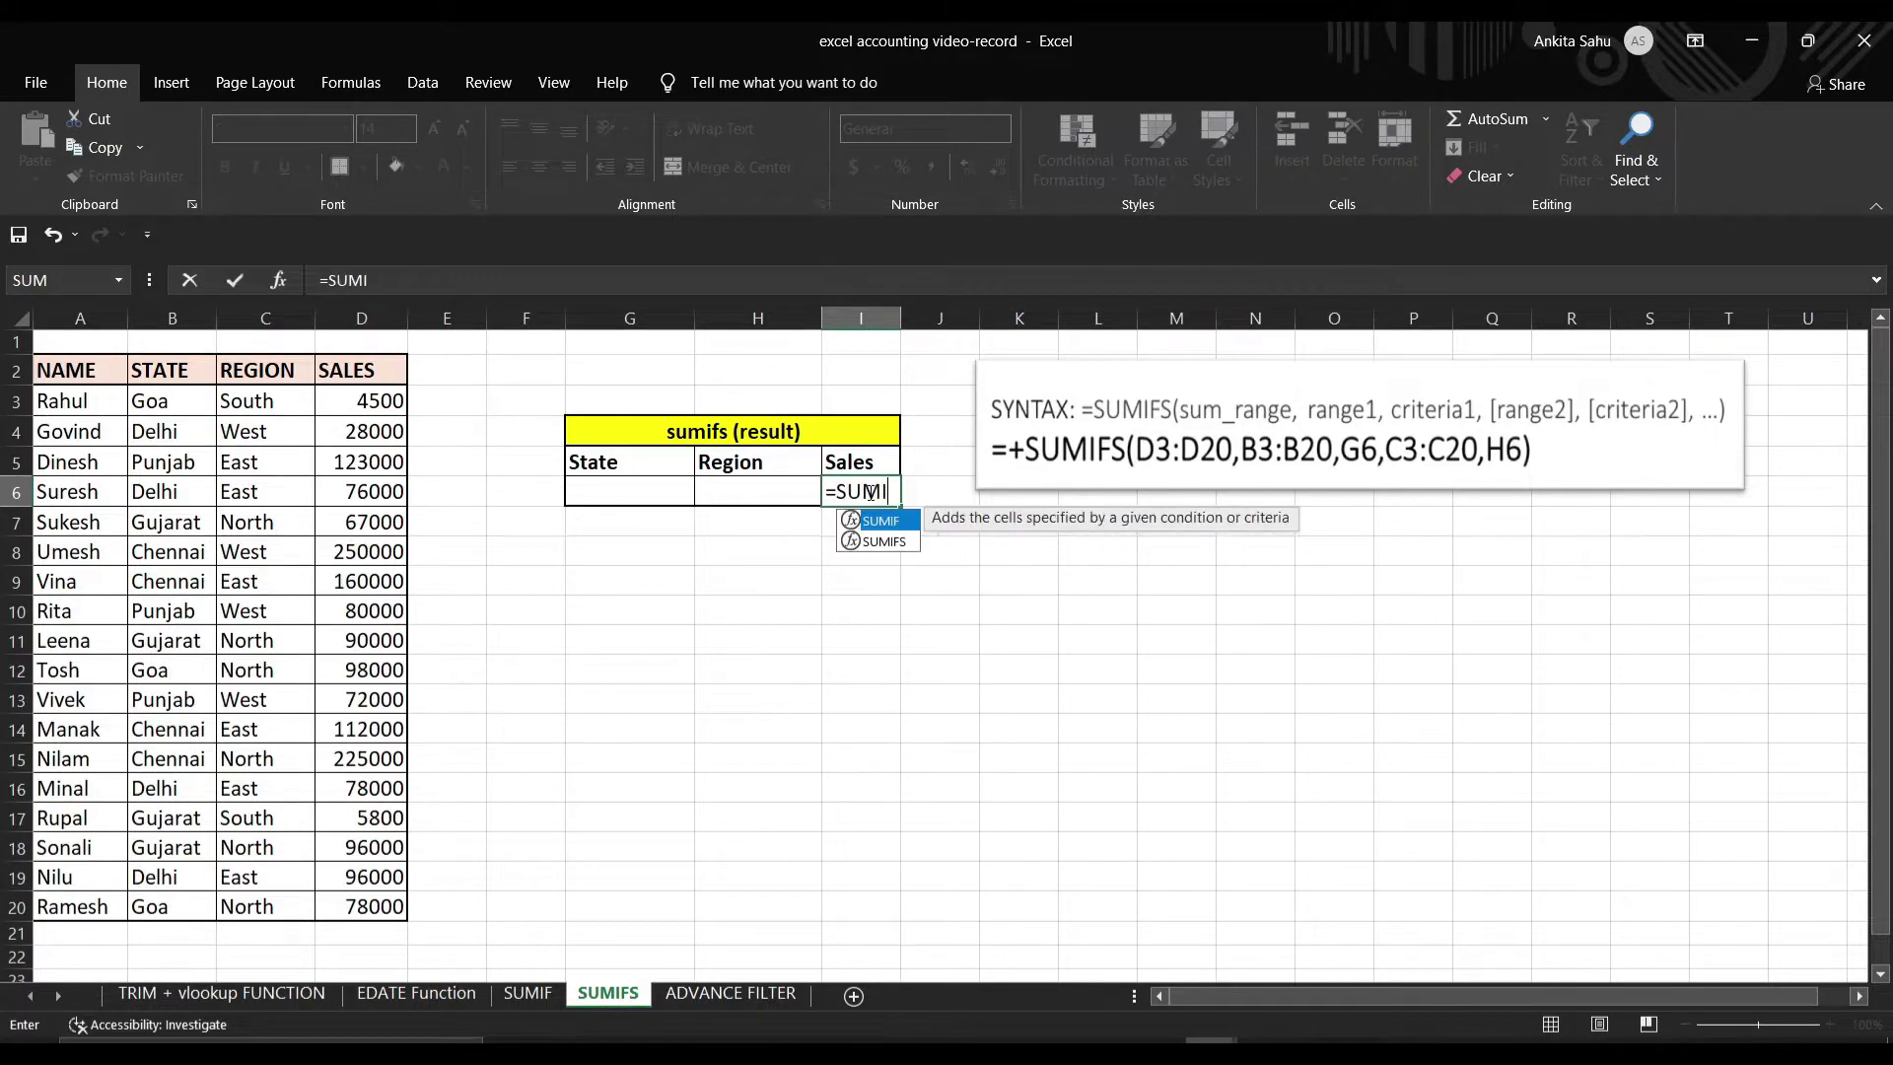
text(FS()
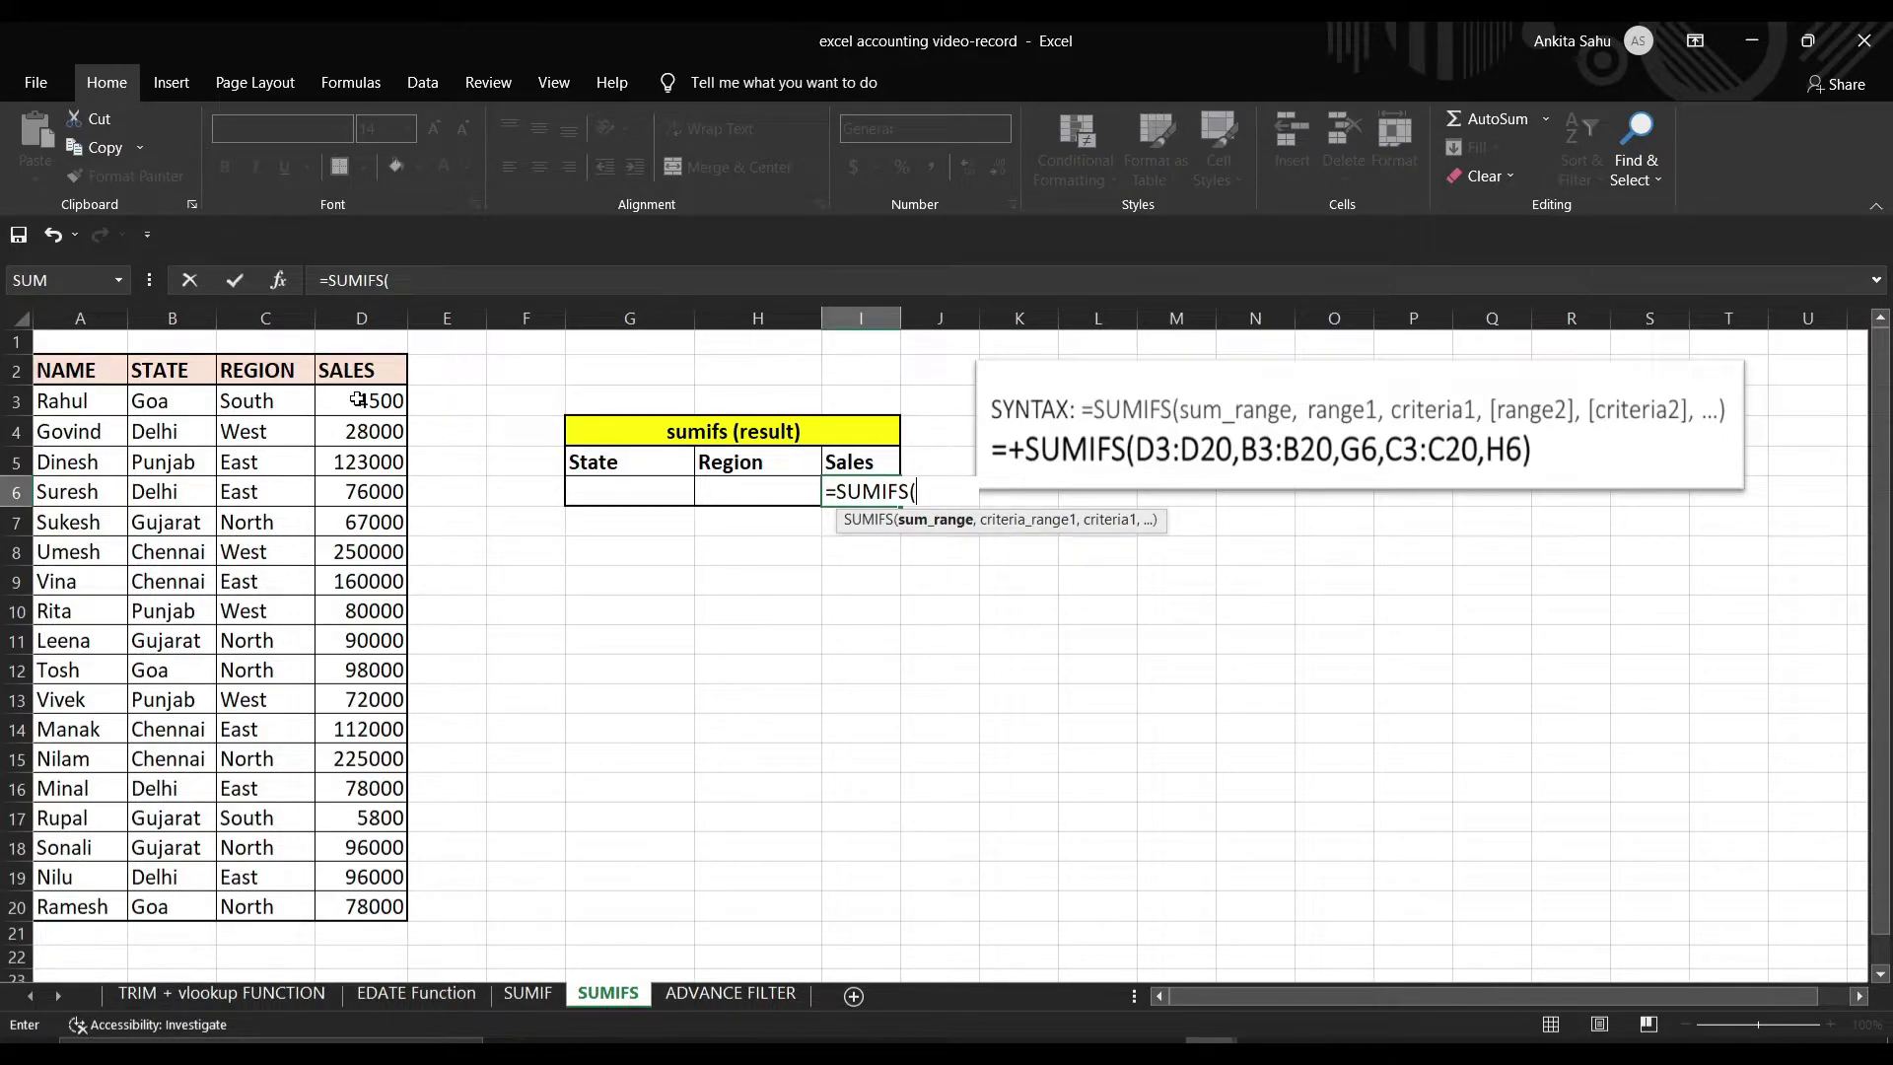
drag(358, 400, 377, 895)
text(,)
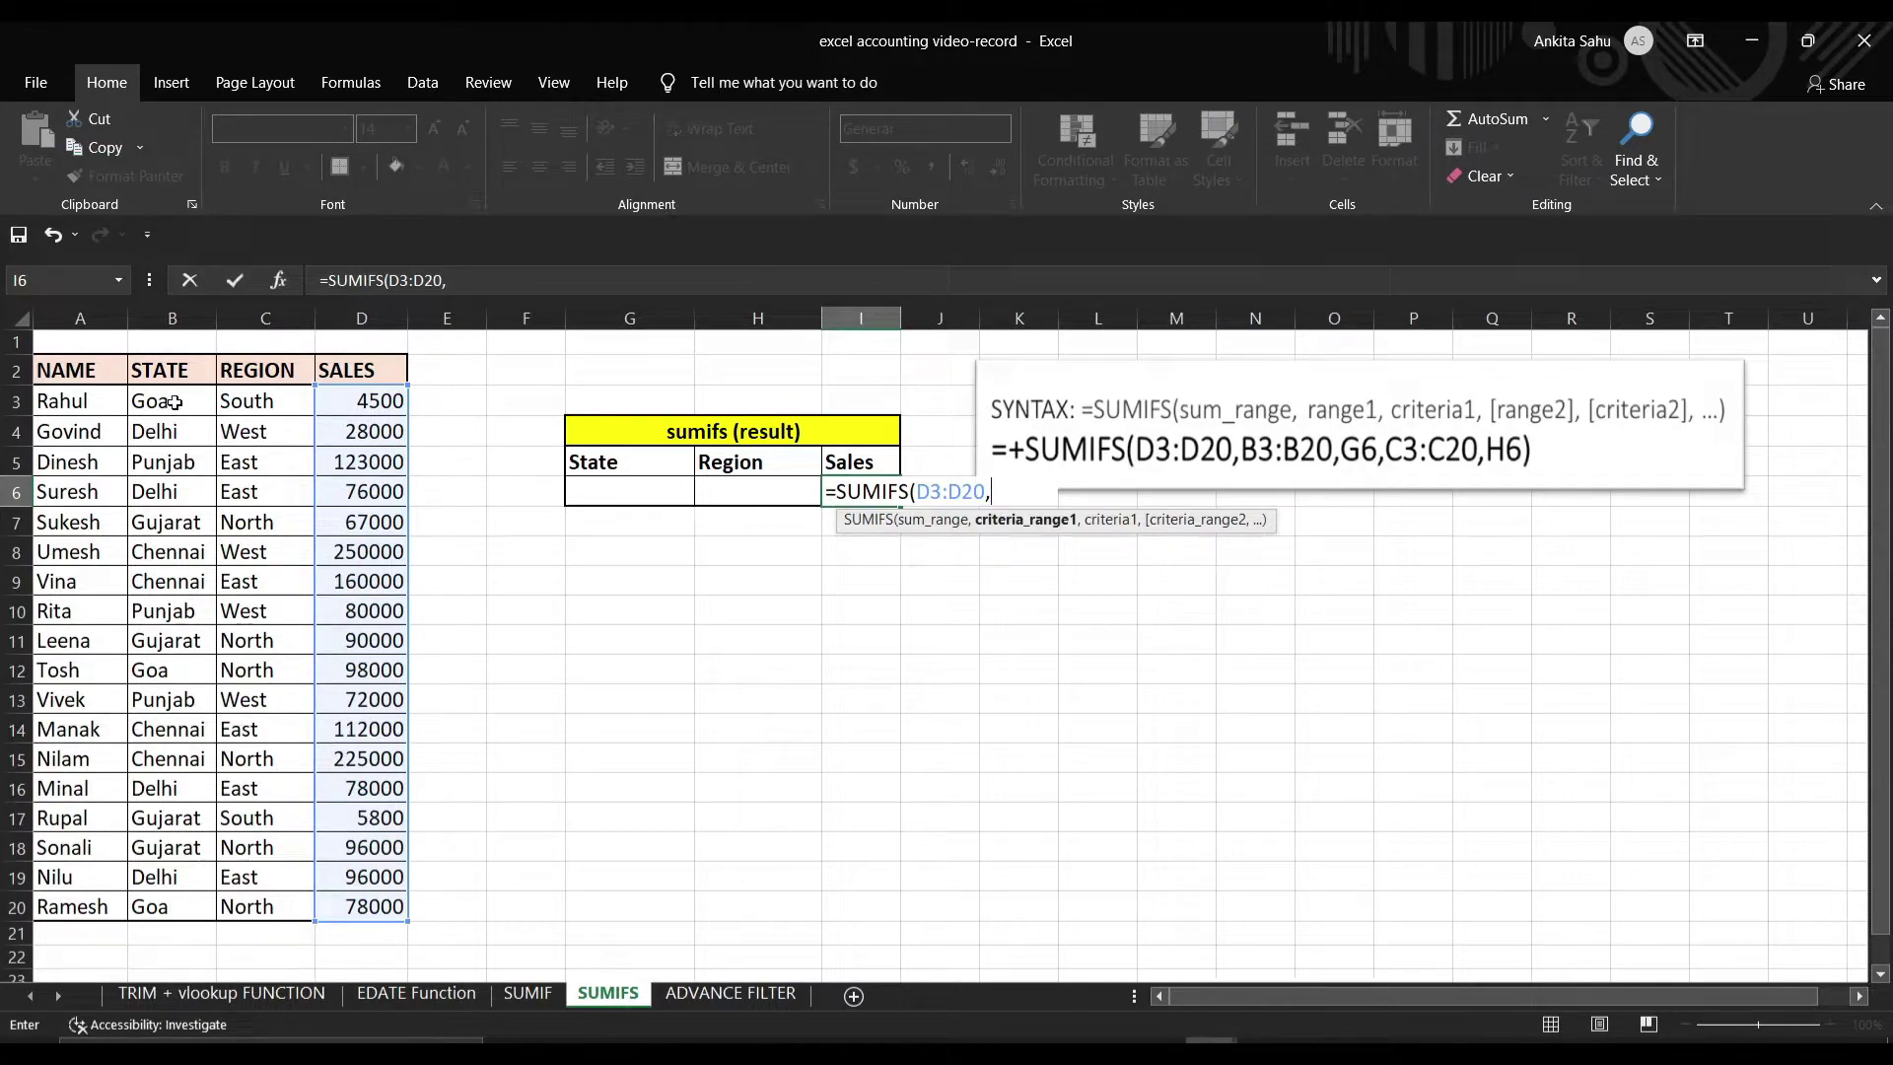
drag(173, 402, 190, 896)
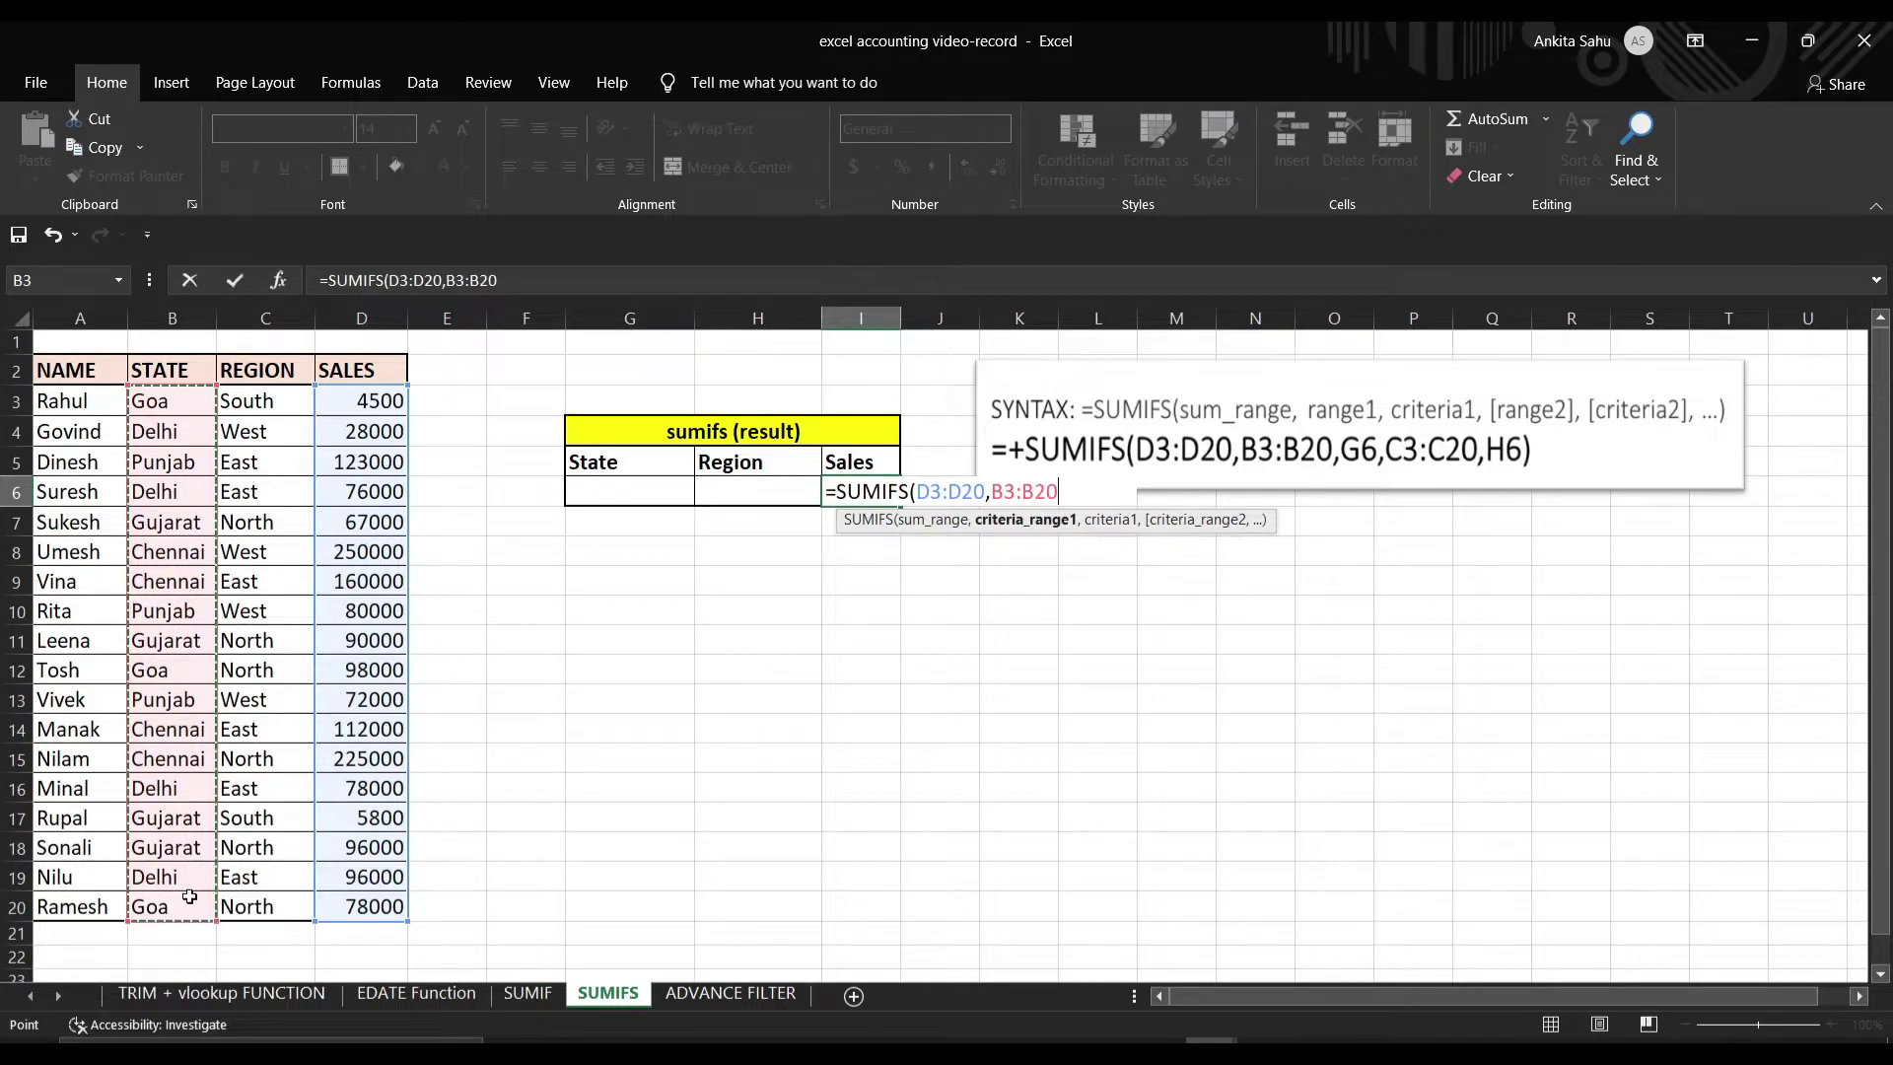
text(,)
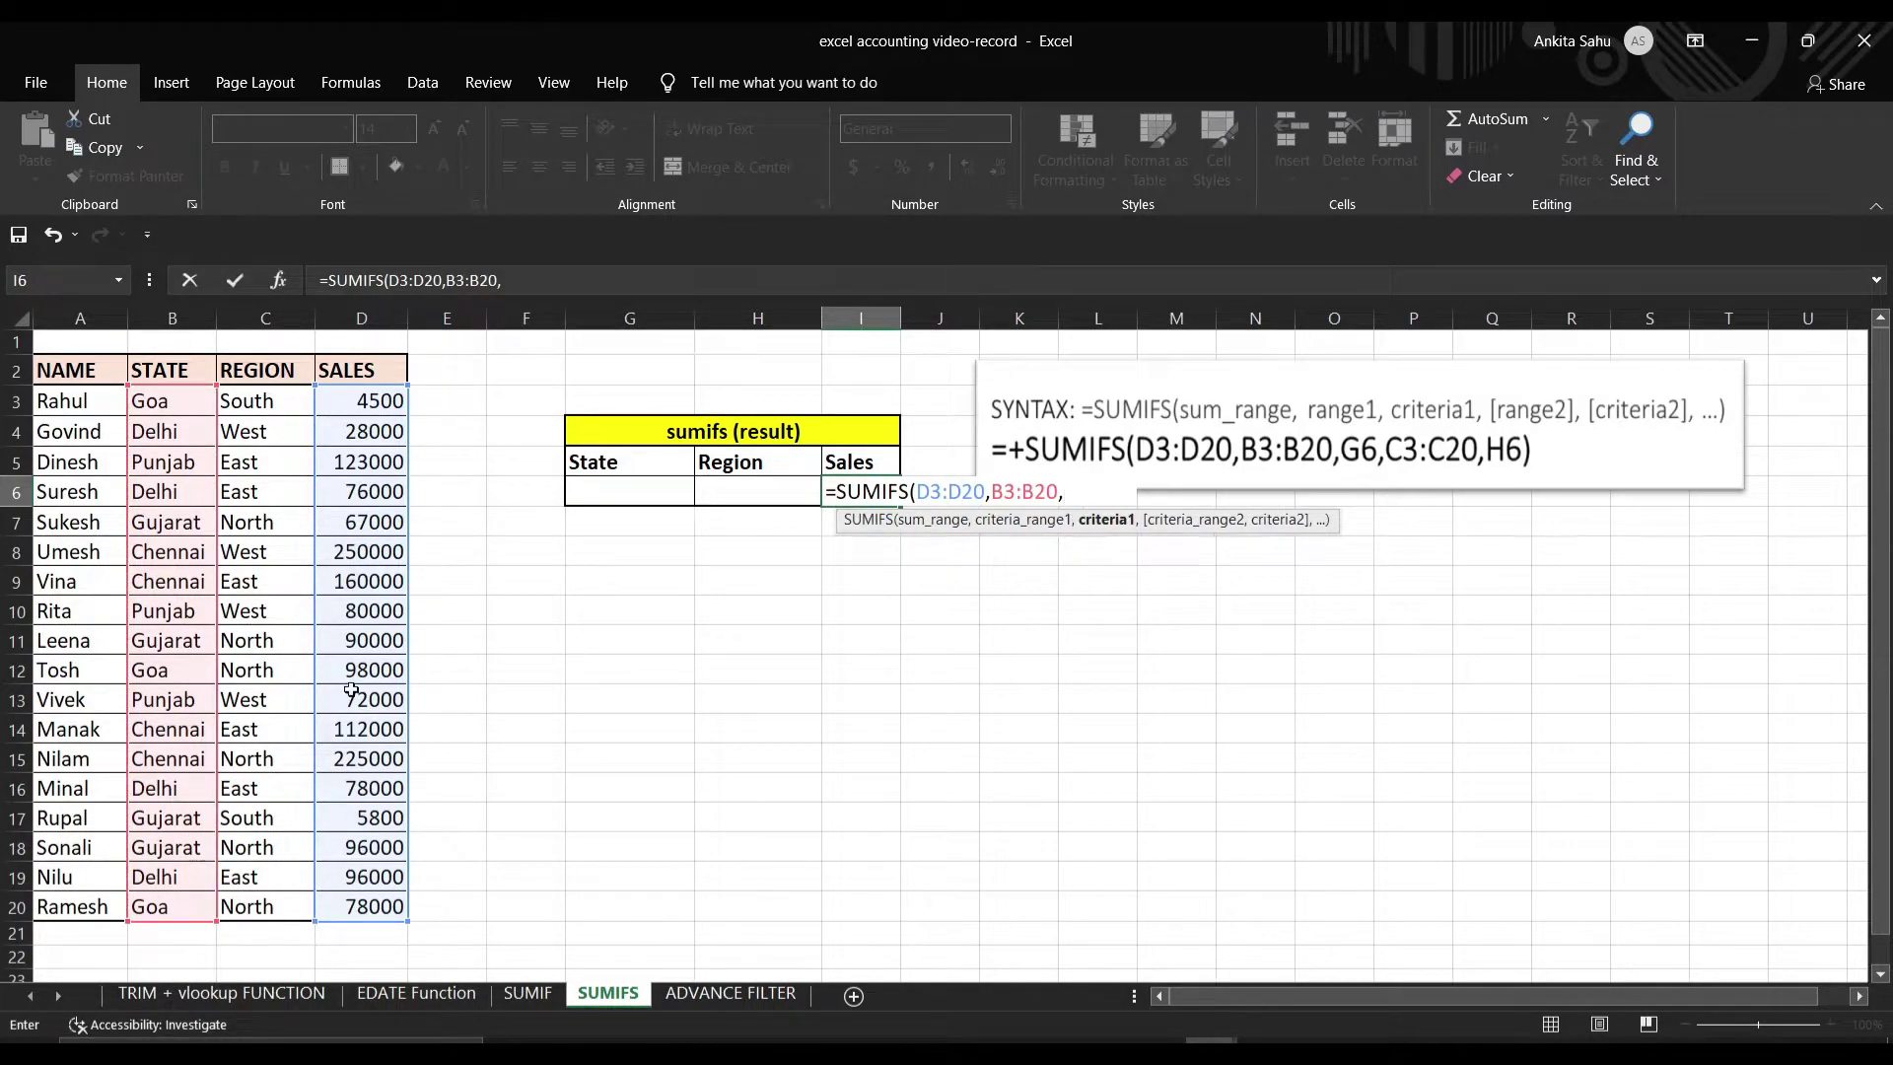
click(608, 489)
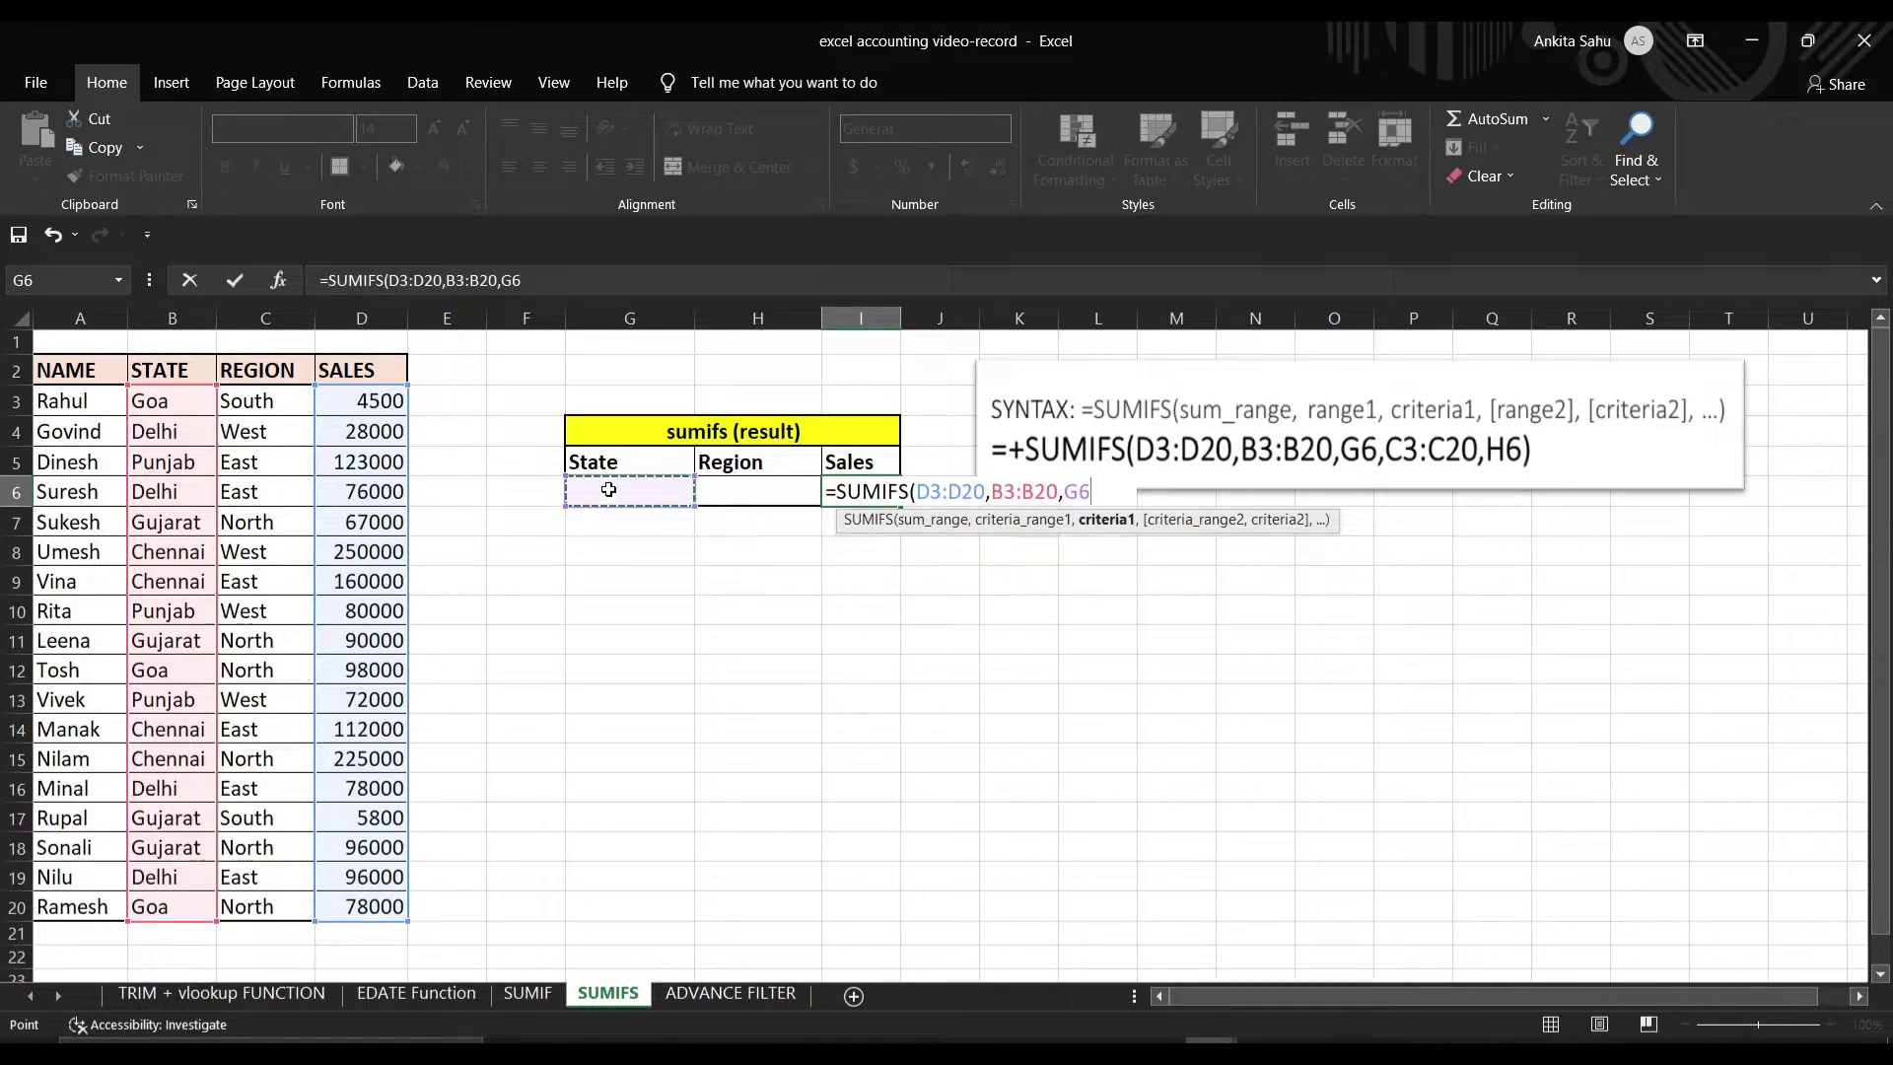
text(,)
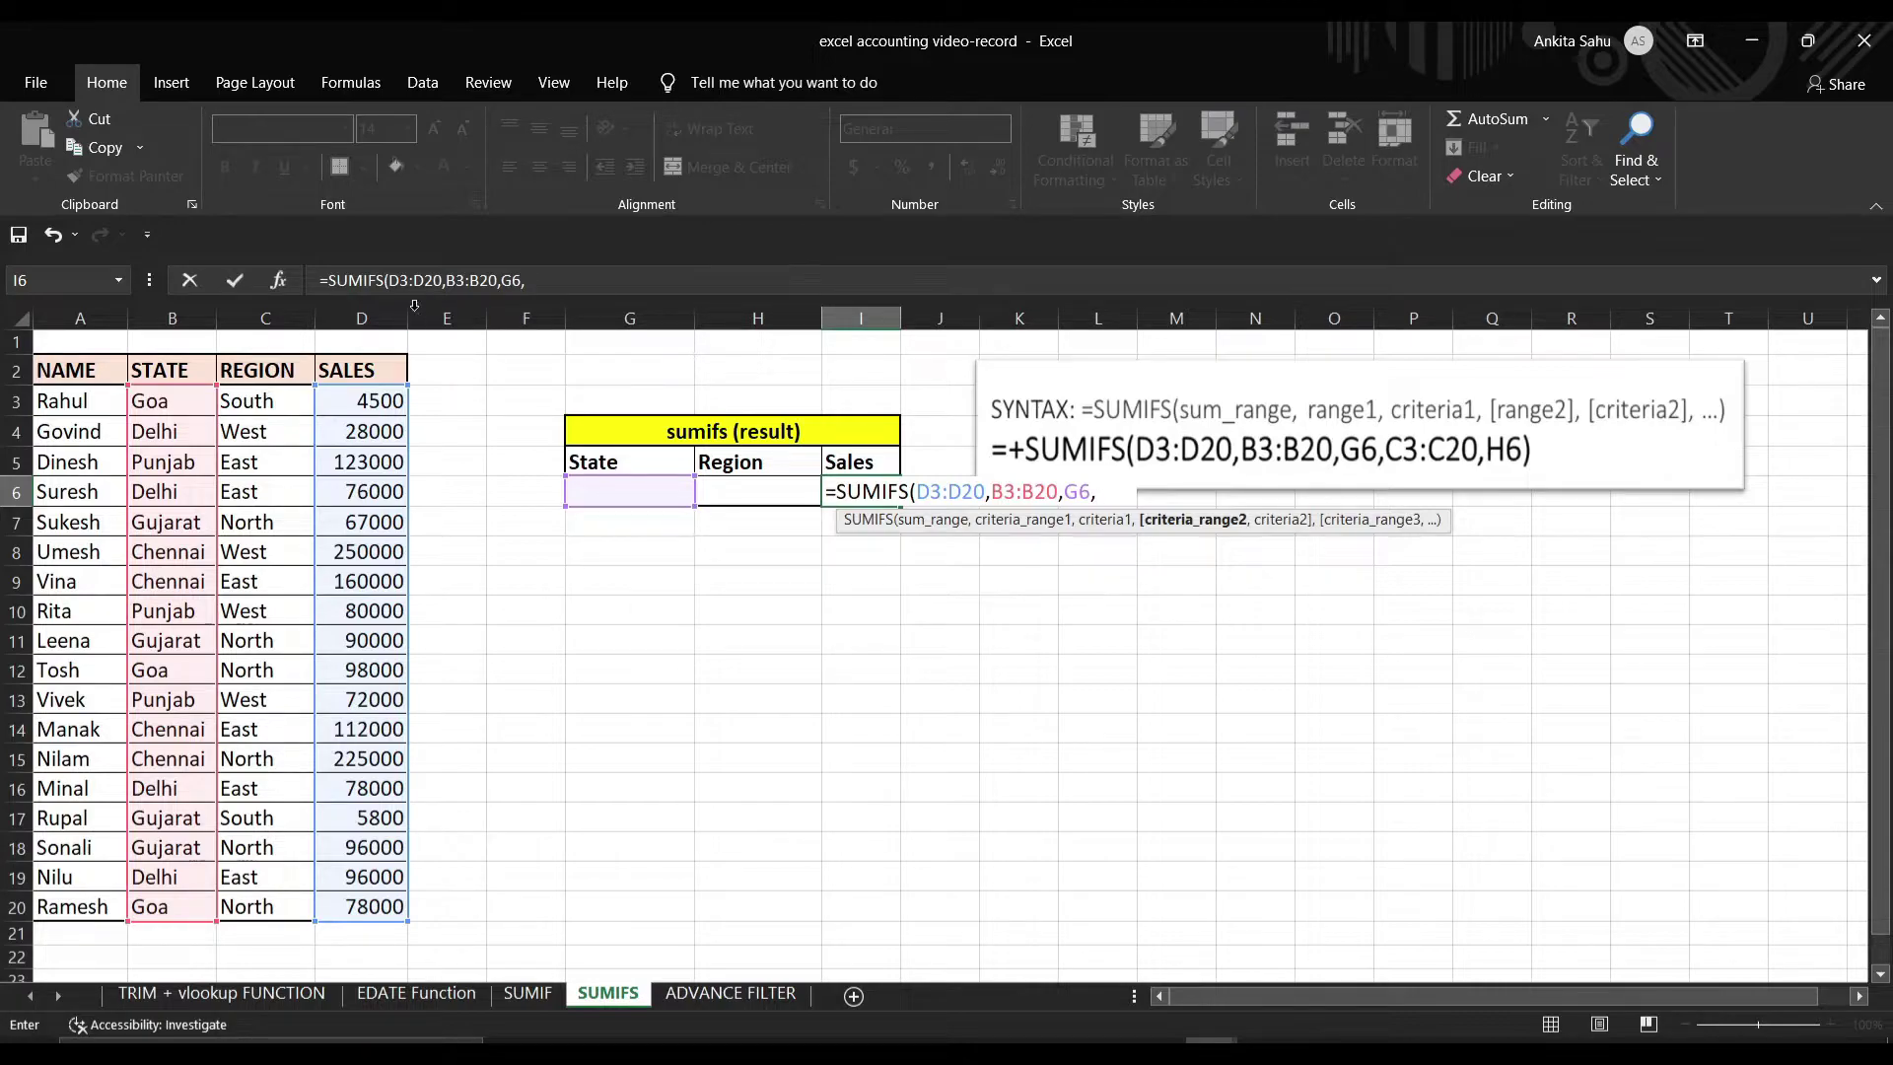
drag(269, 400, 277, 899)
text(,)
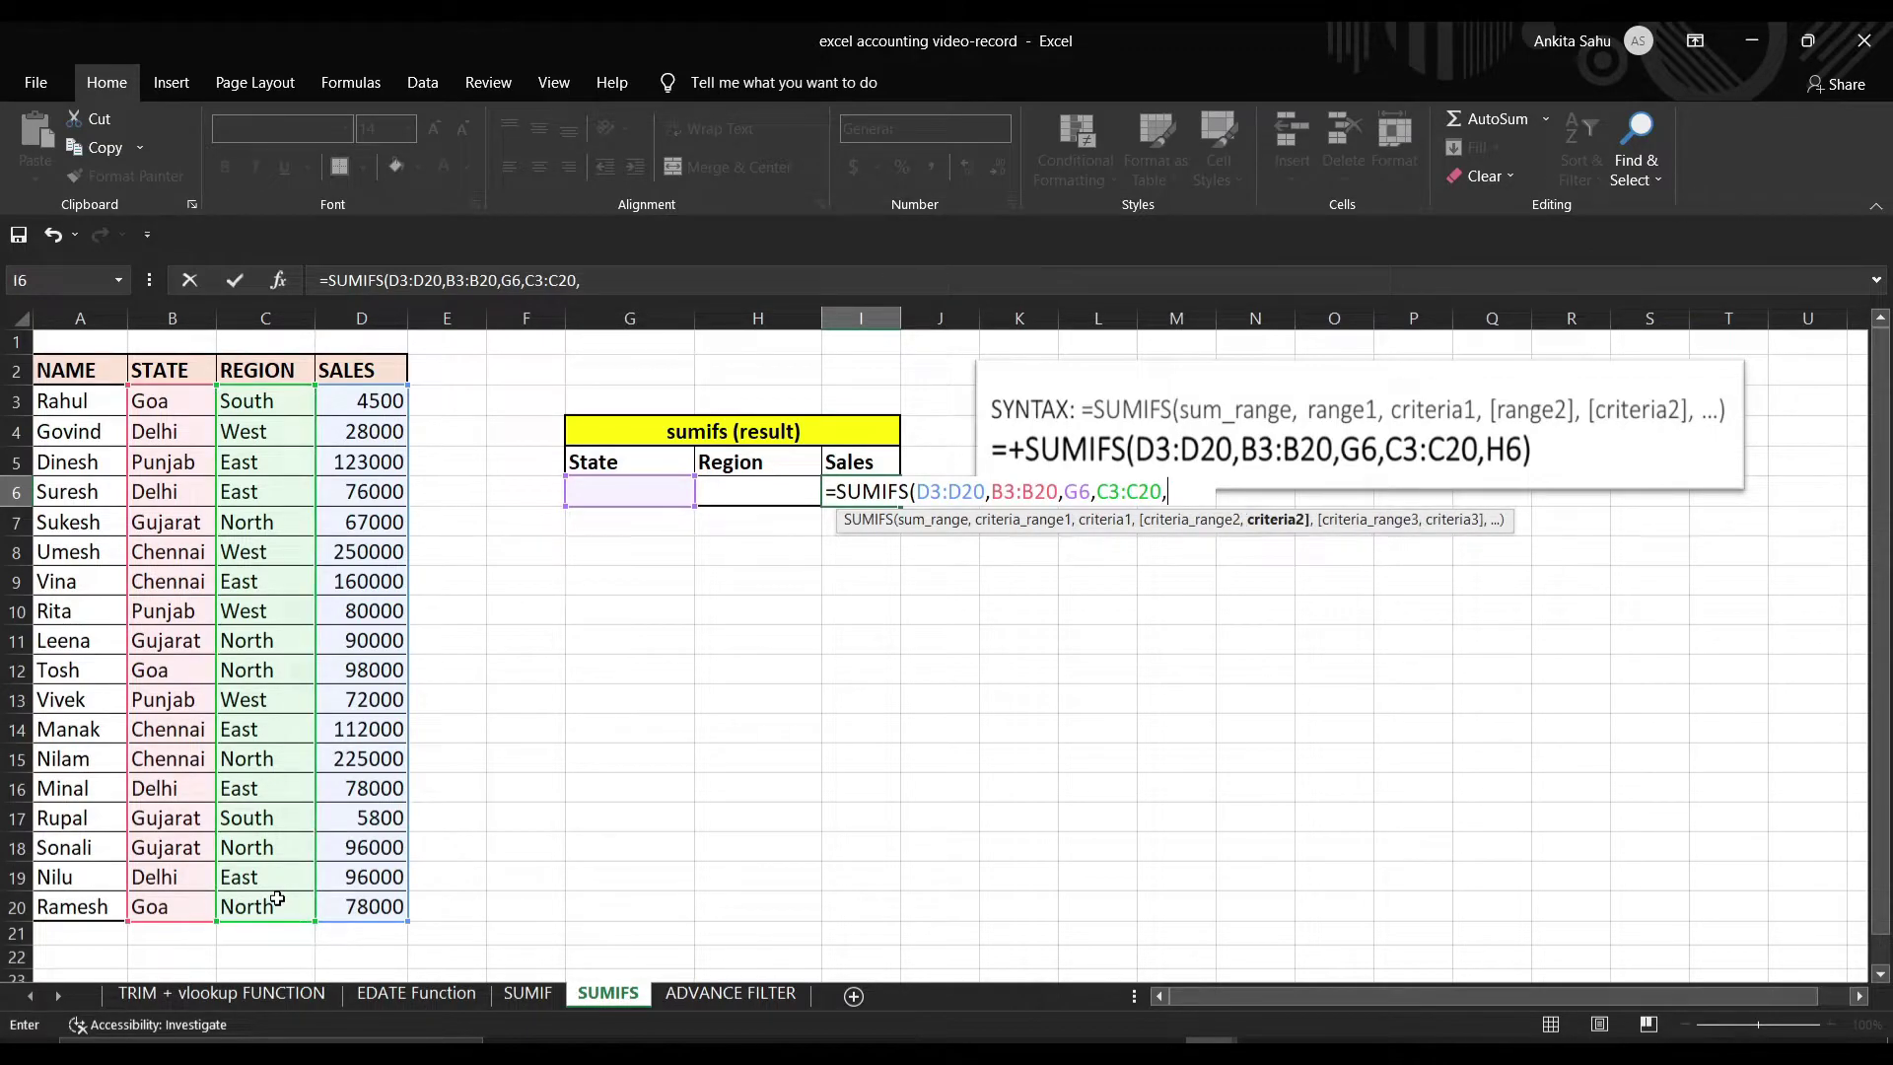
click(736, 493)
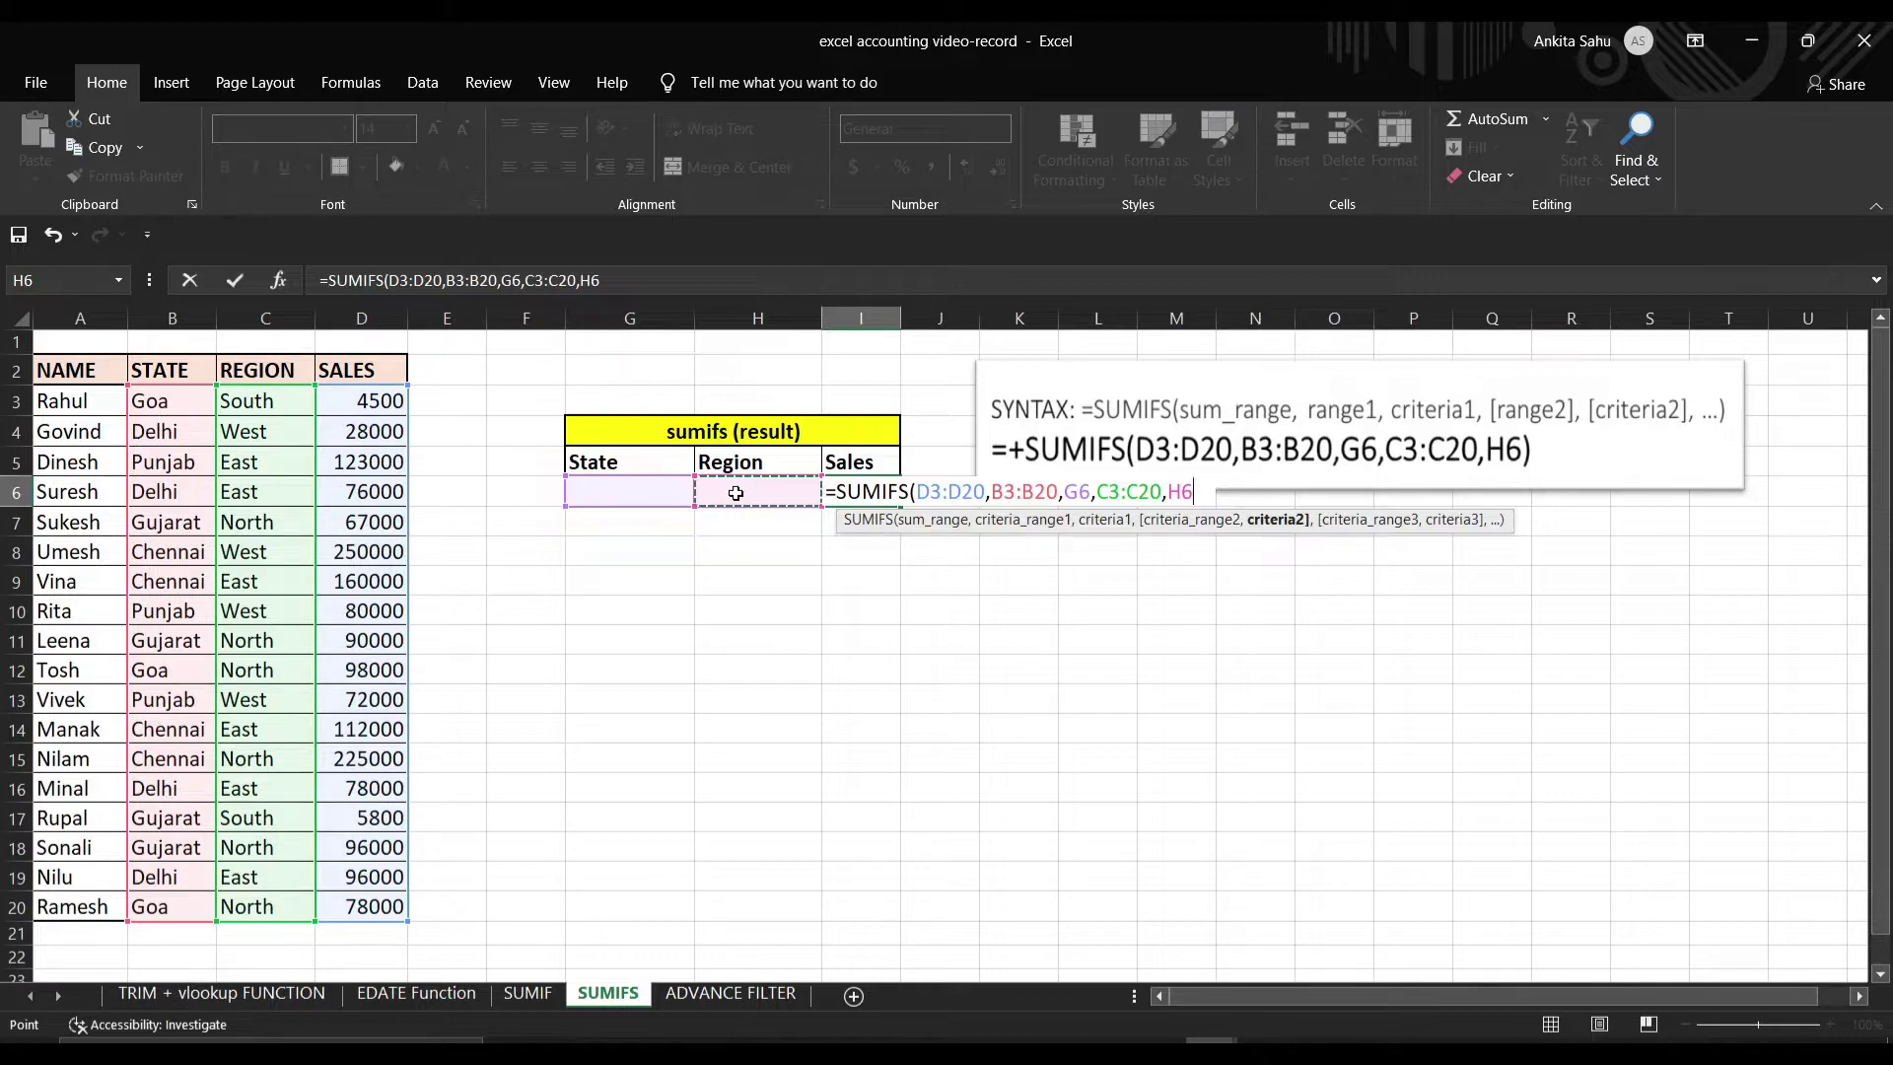
text())
key(Return)
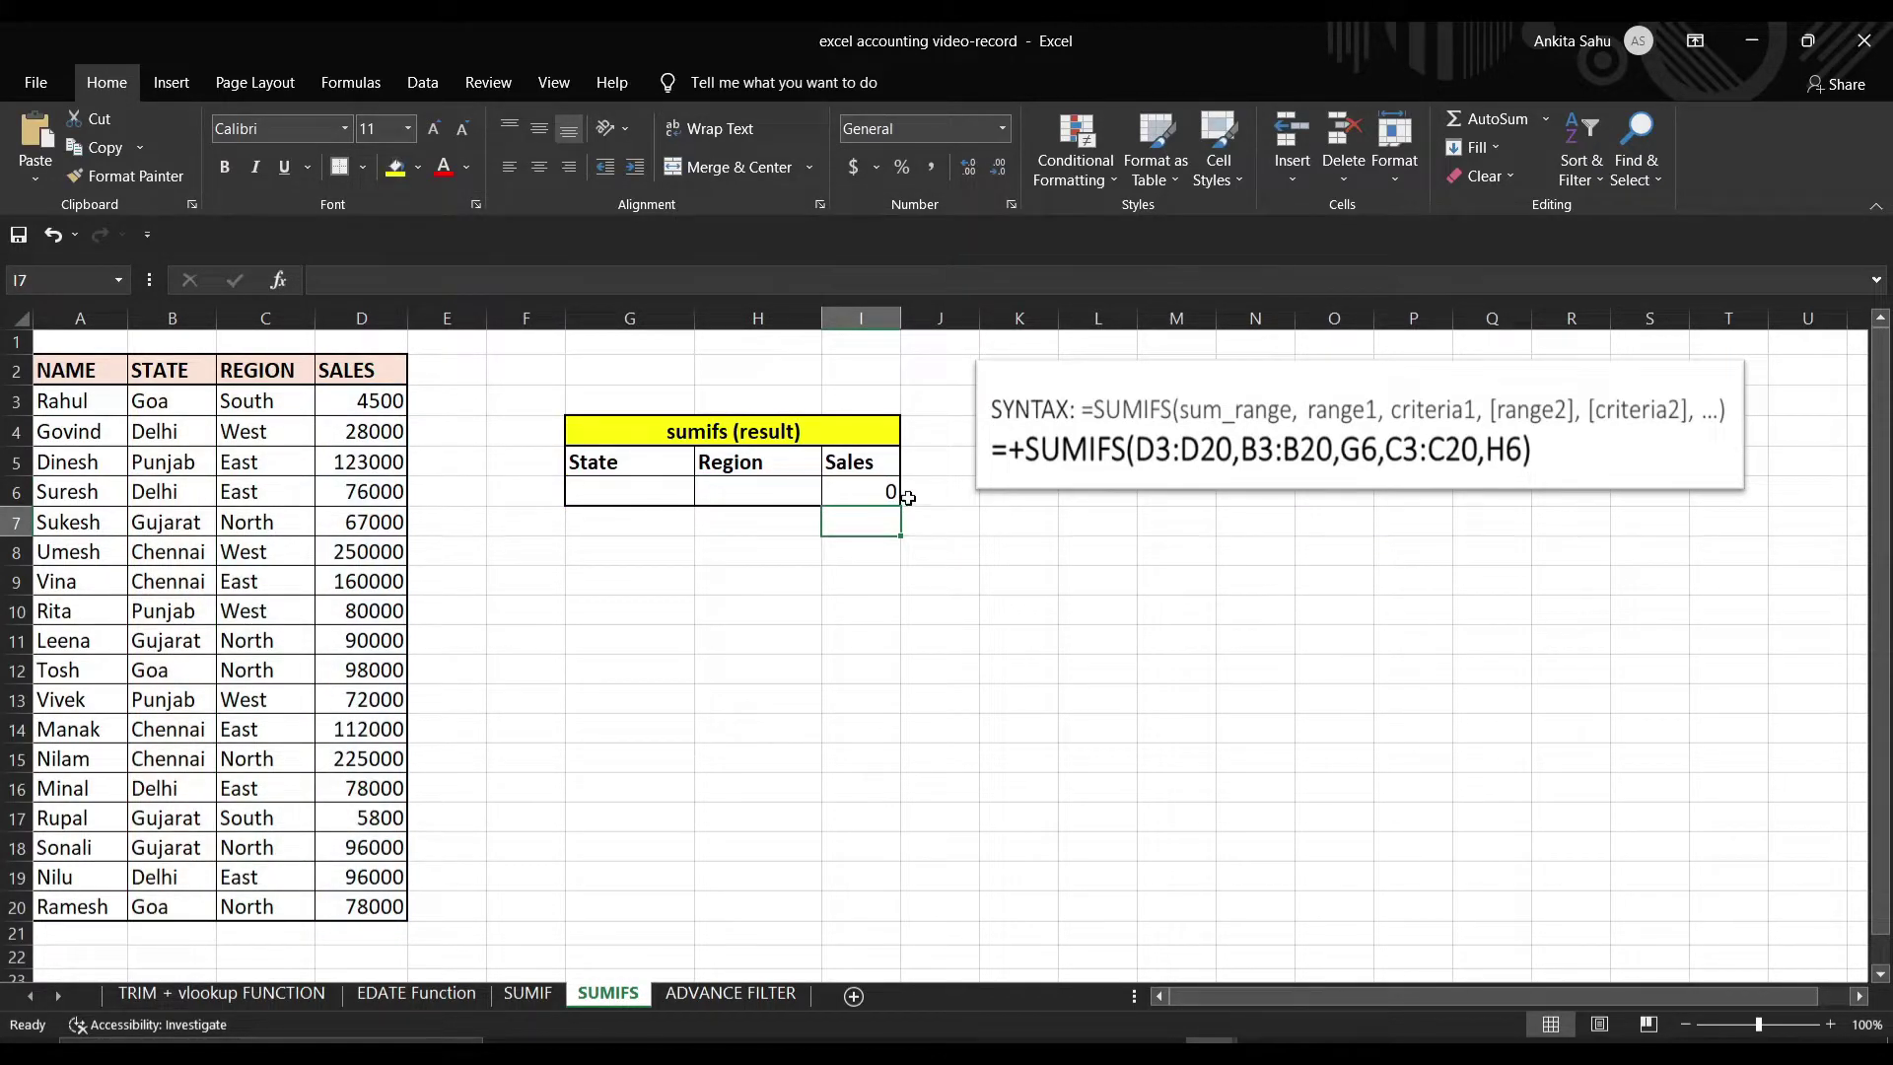
Step: Enter GOA as State in G6 and NORTH as Region in H6, giving 176000
click(623, 497)
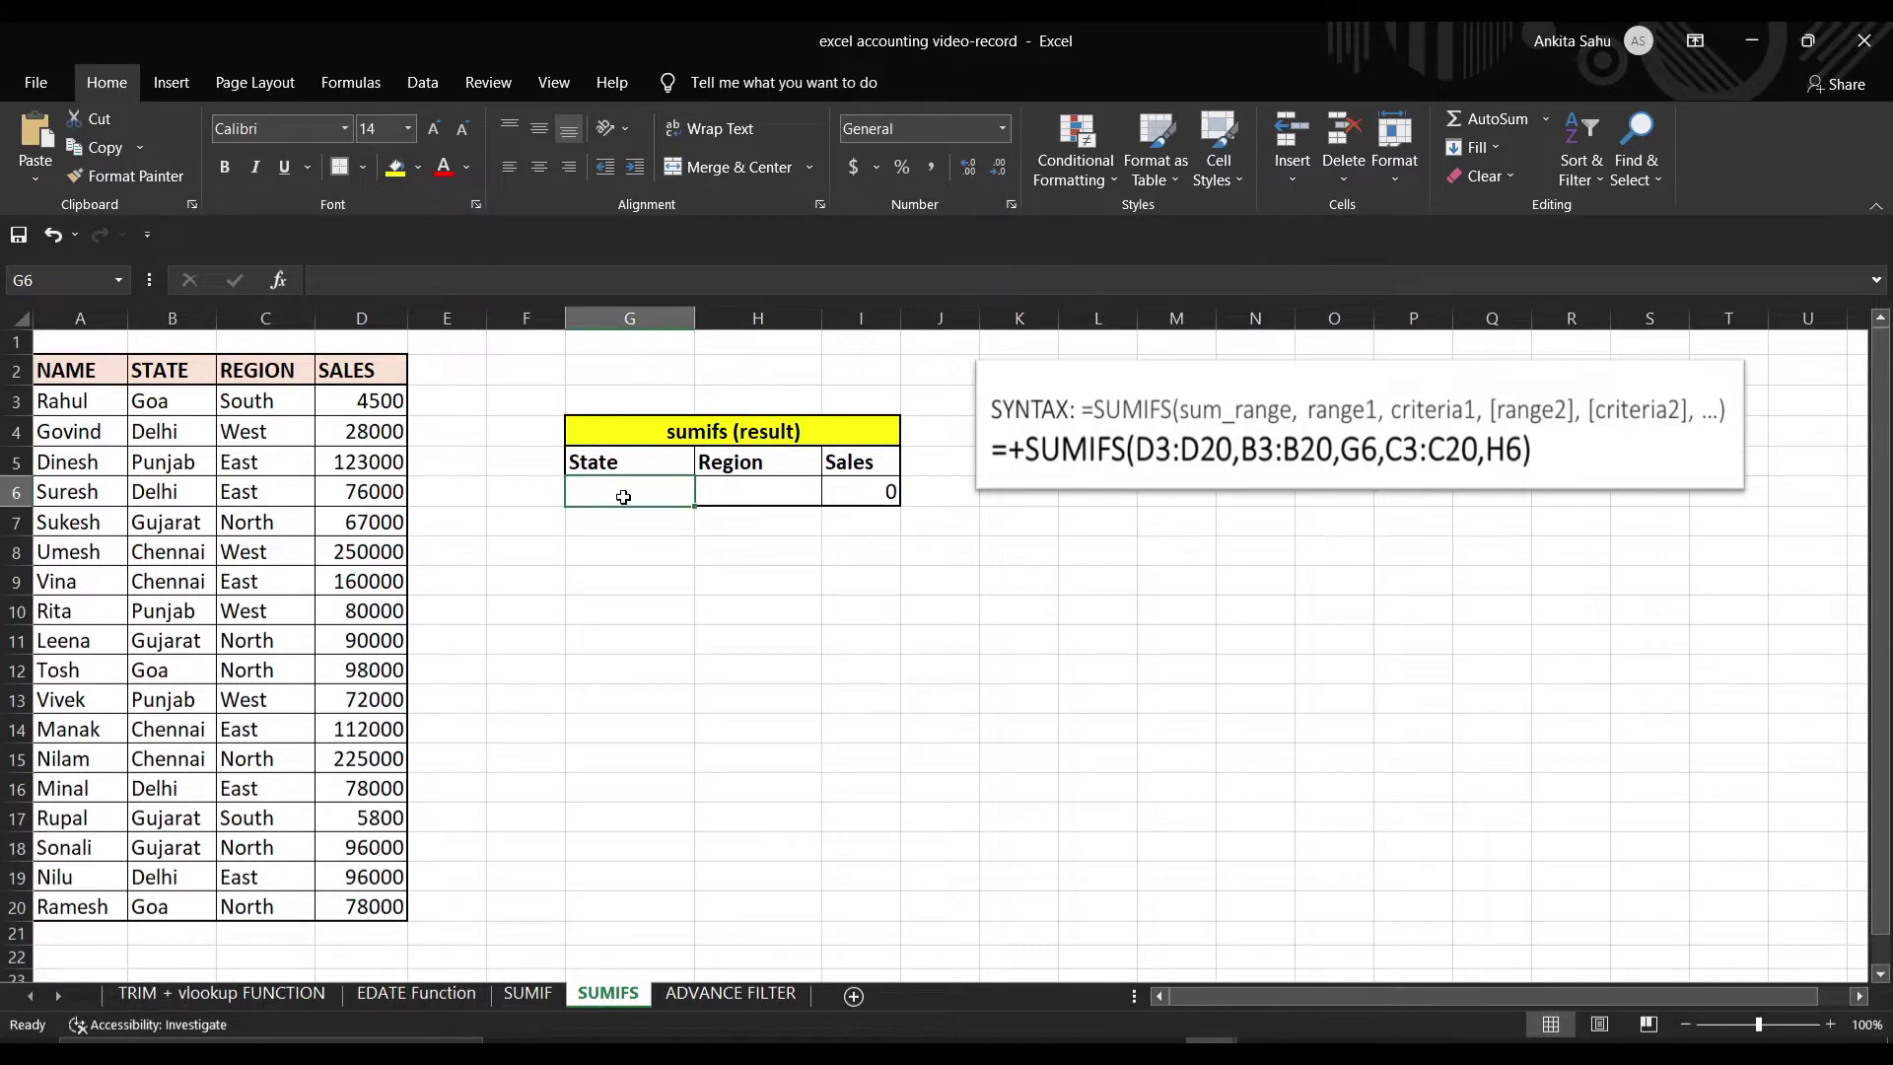
text(GOA)
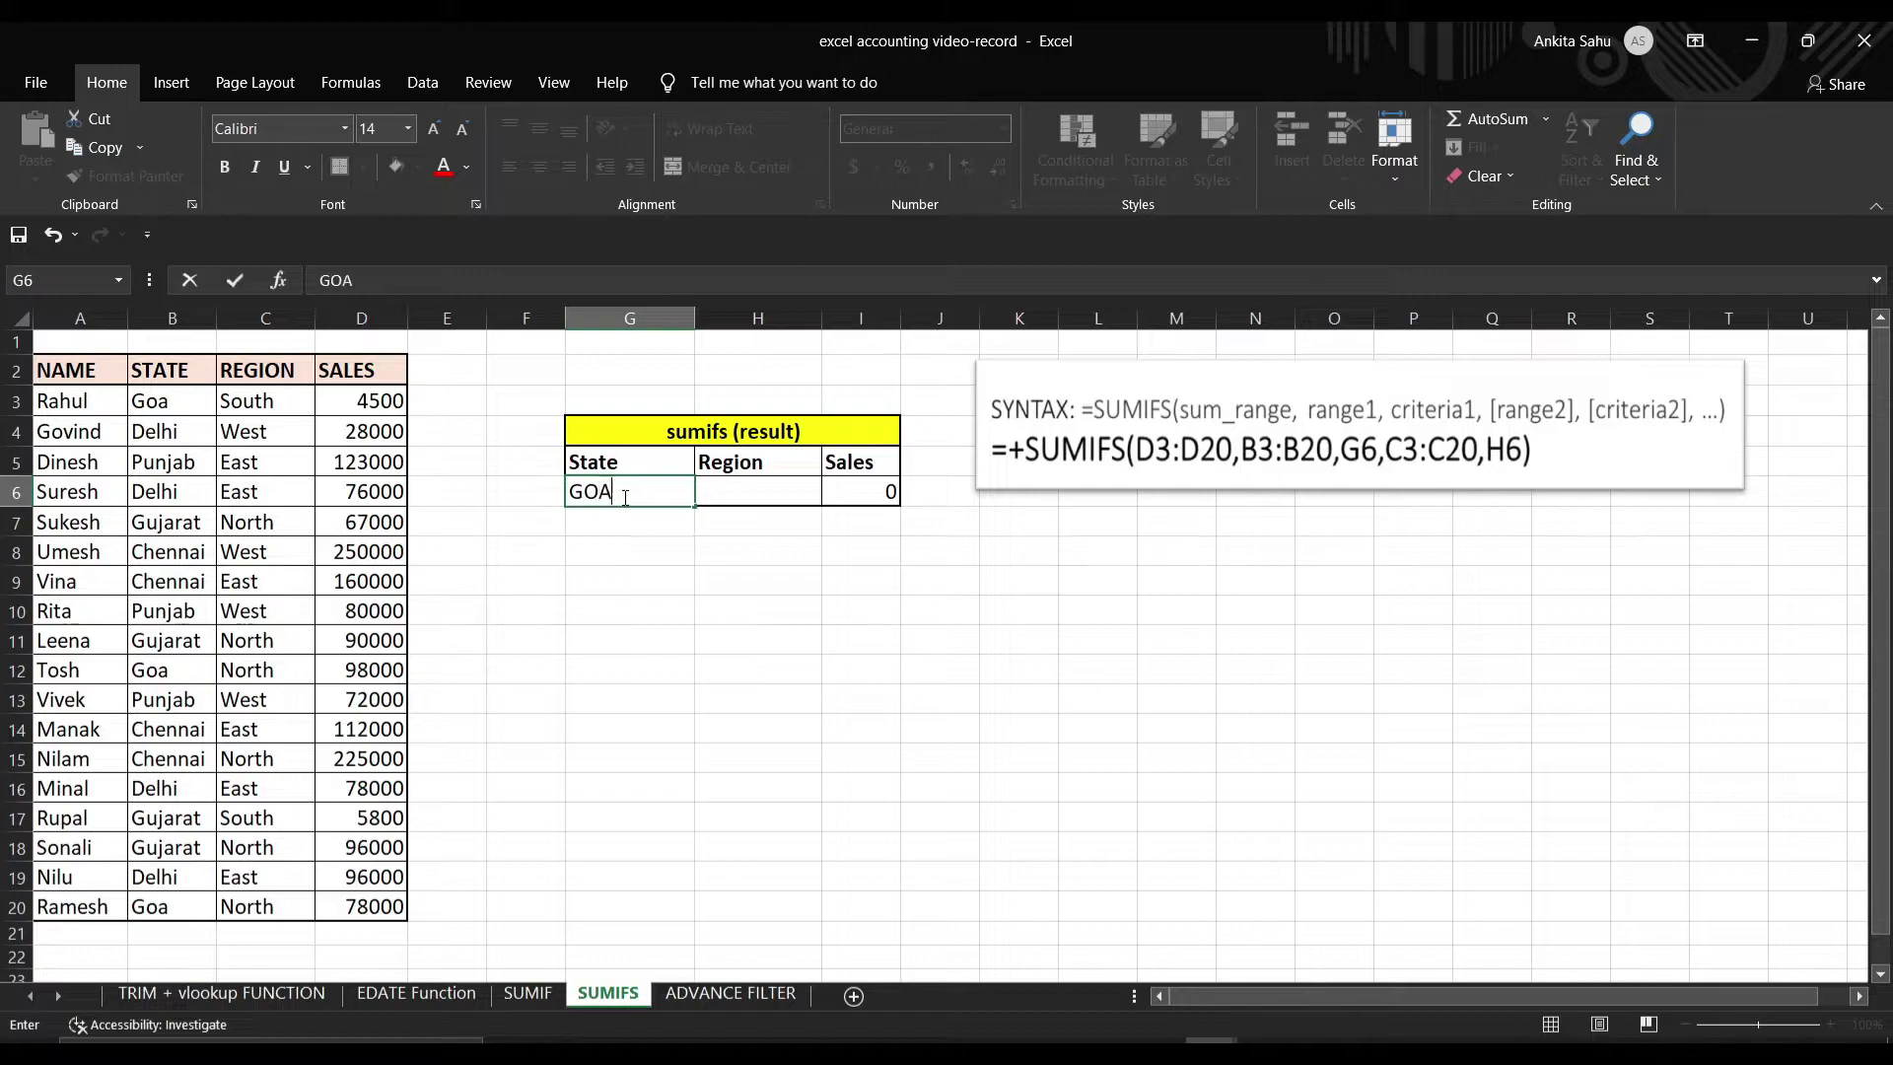
click(715, 496)
text(NOR)
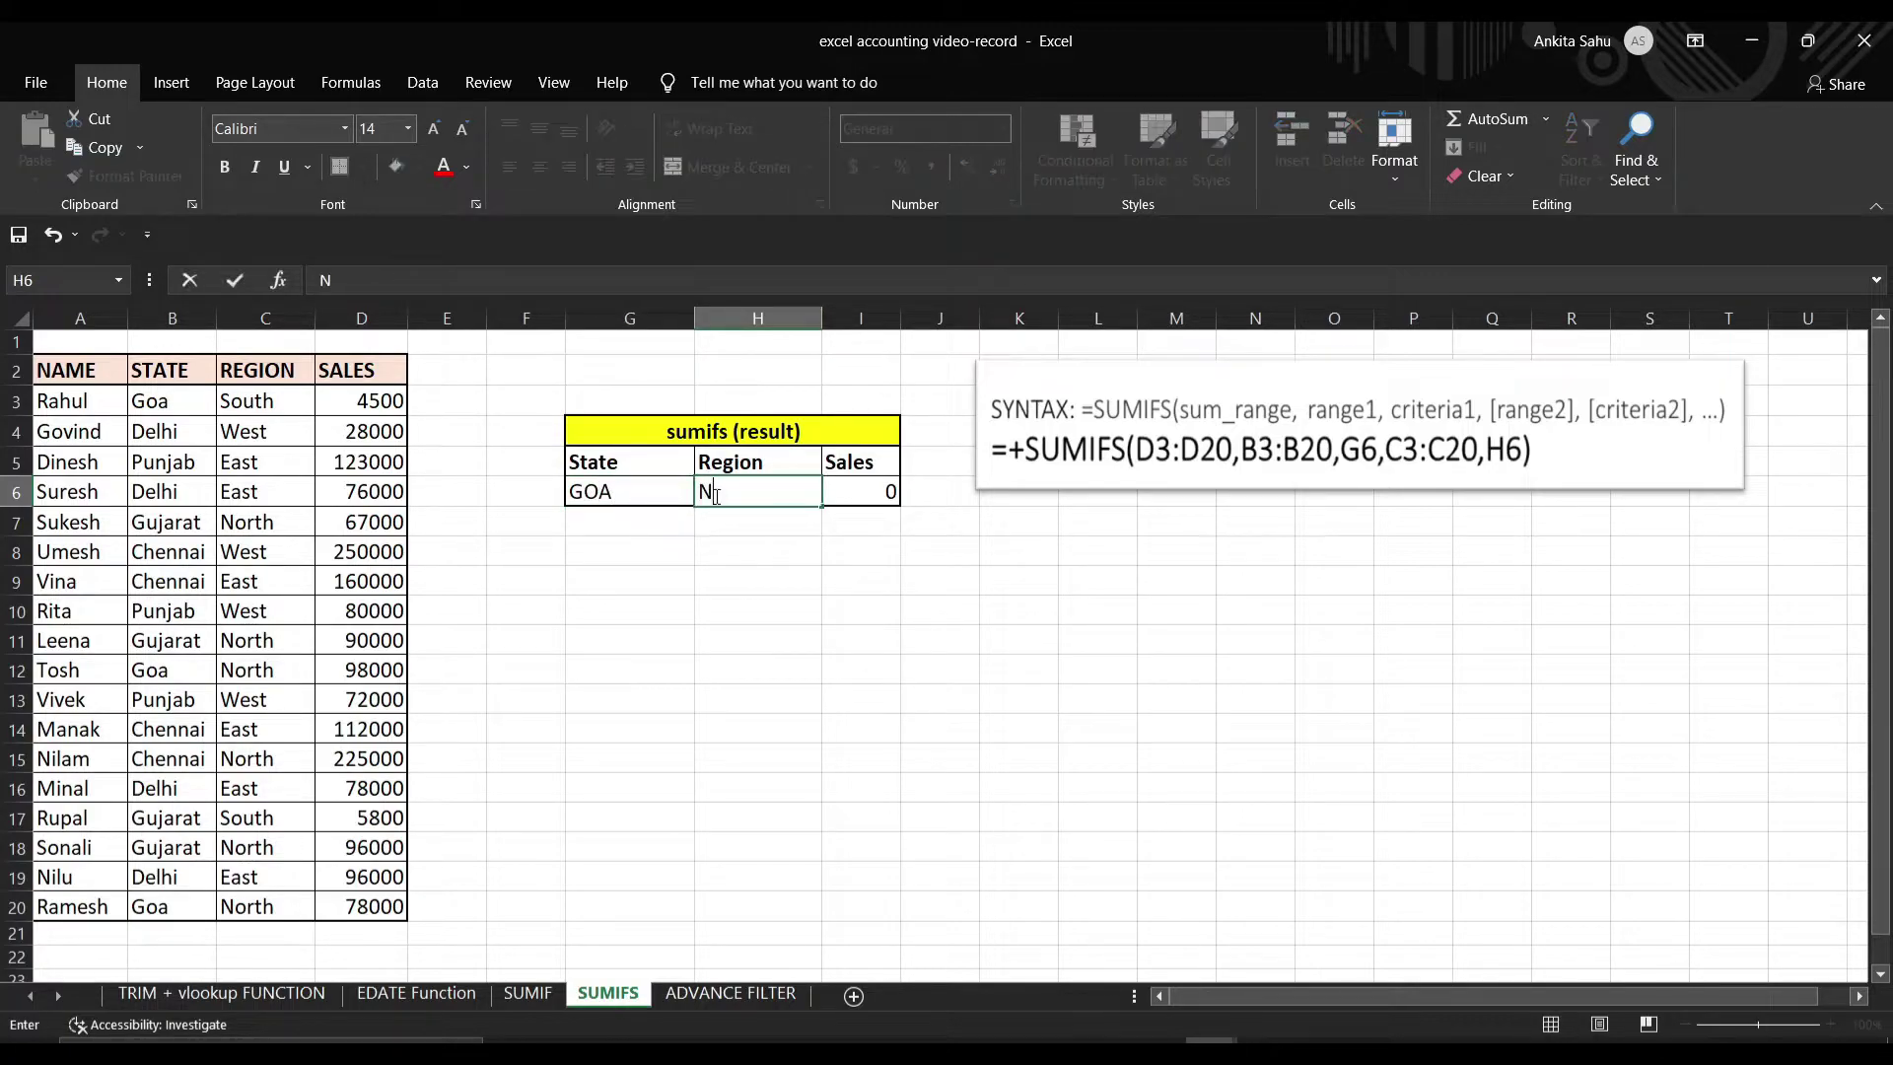
text(TH)
key(Return)
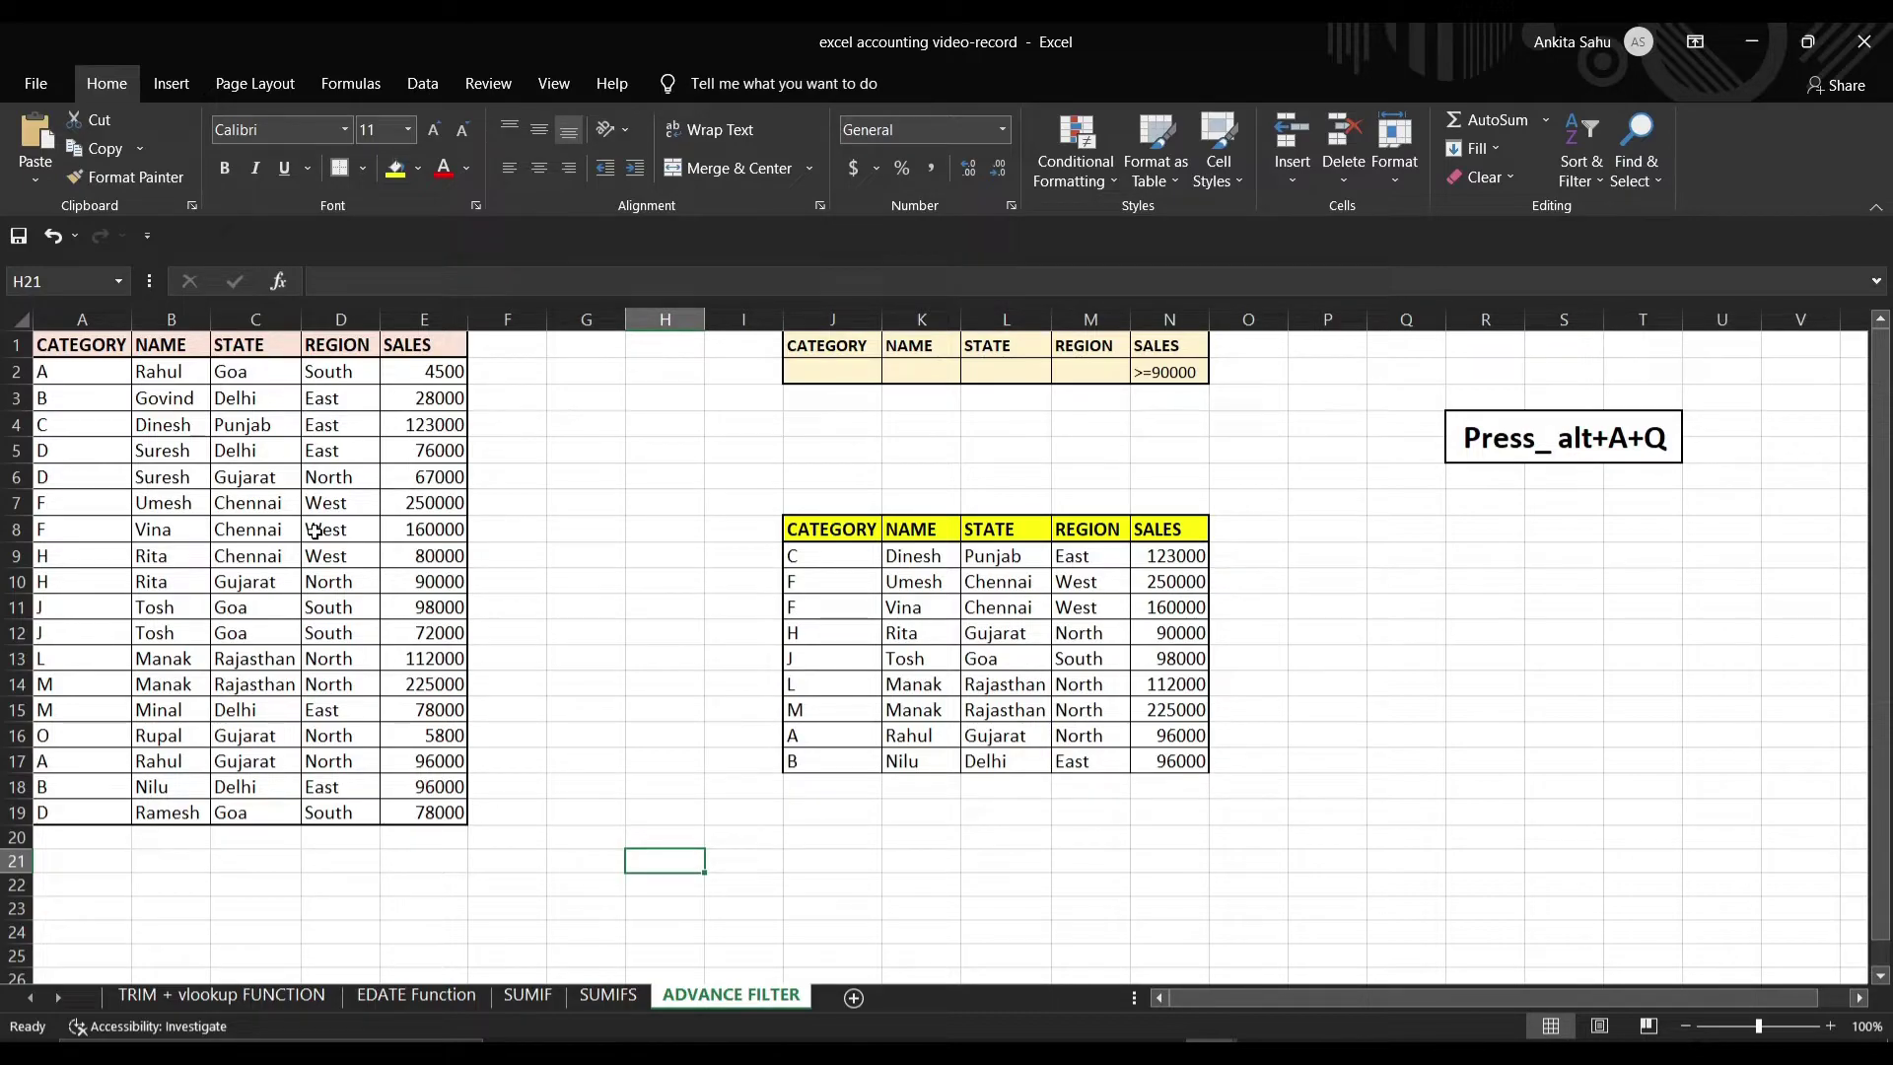
Step: Select a cell beside the sales table and filtered extract on the ADVANCE FILTER sheet
click(639, 495)
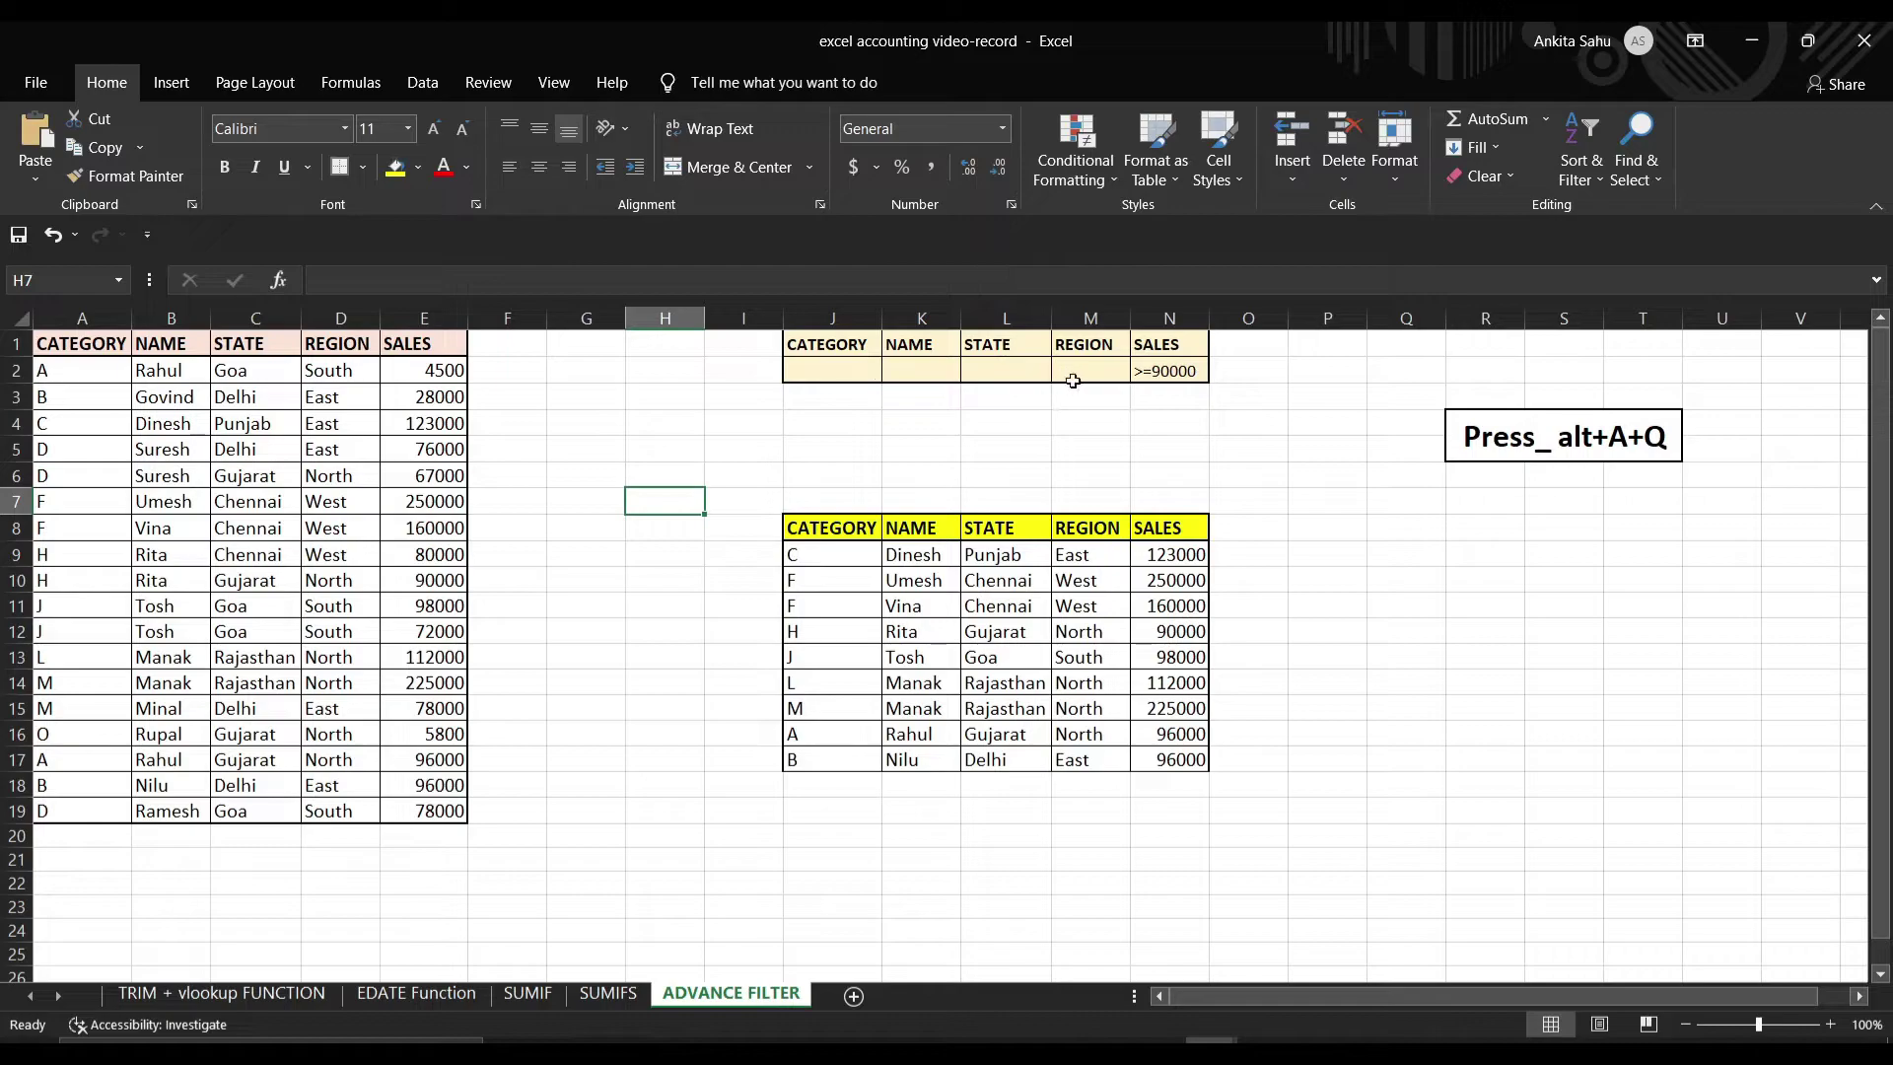
Step: Undo the old filter output and change the SALES criterion in N2 to >=100000
key(ctrl+z)
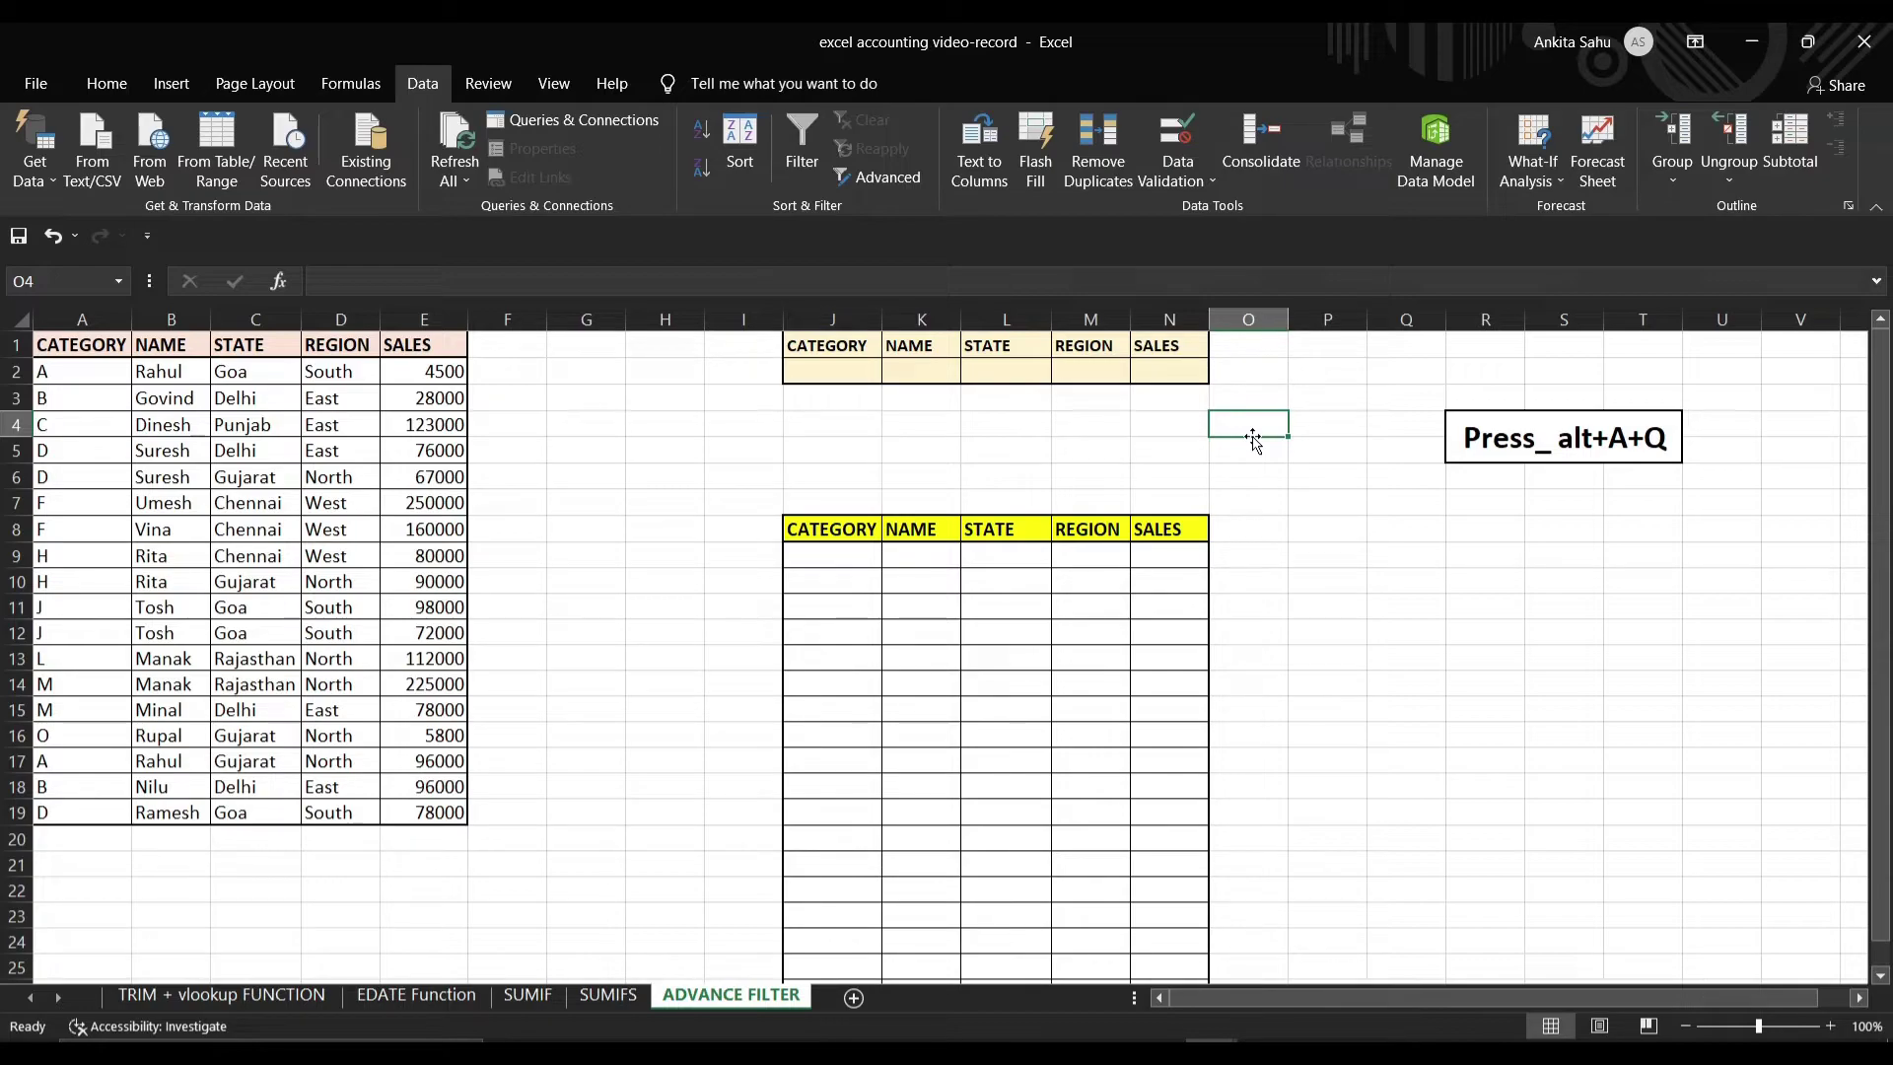
click(1251, 401)
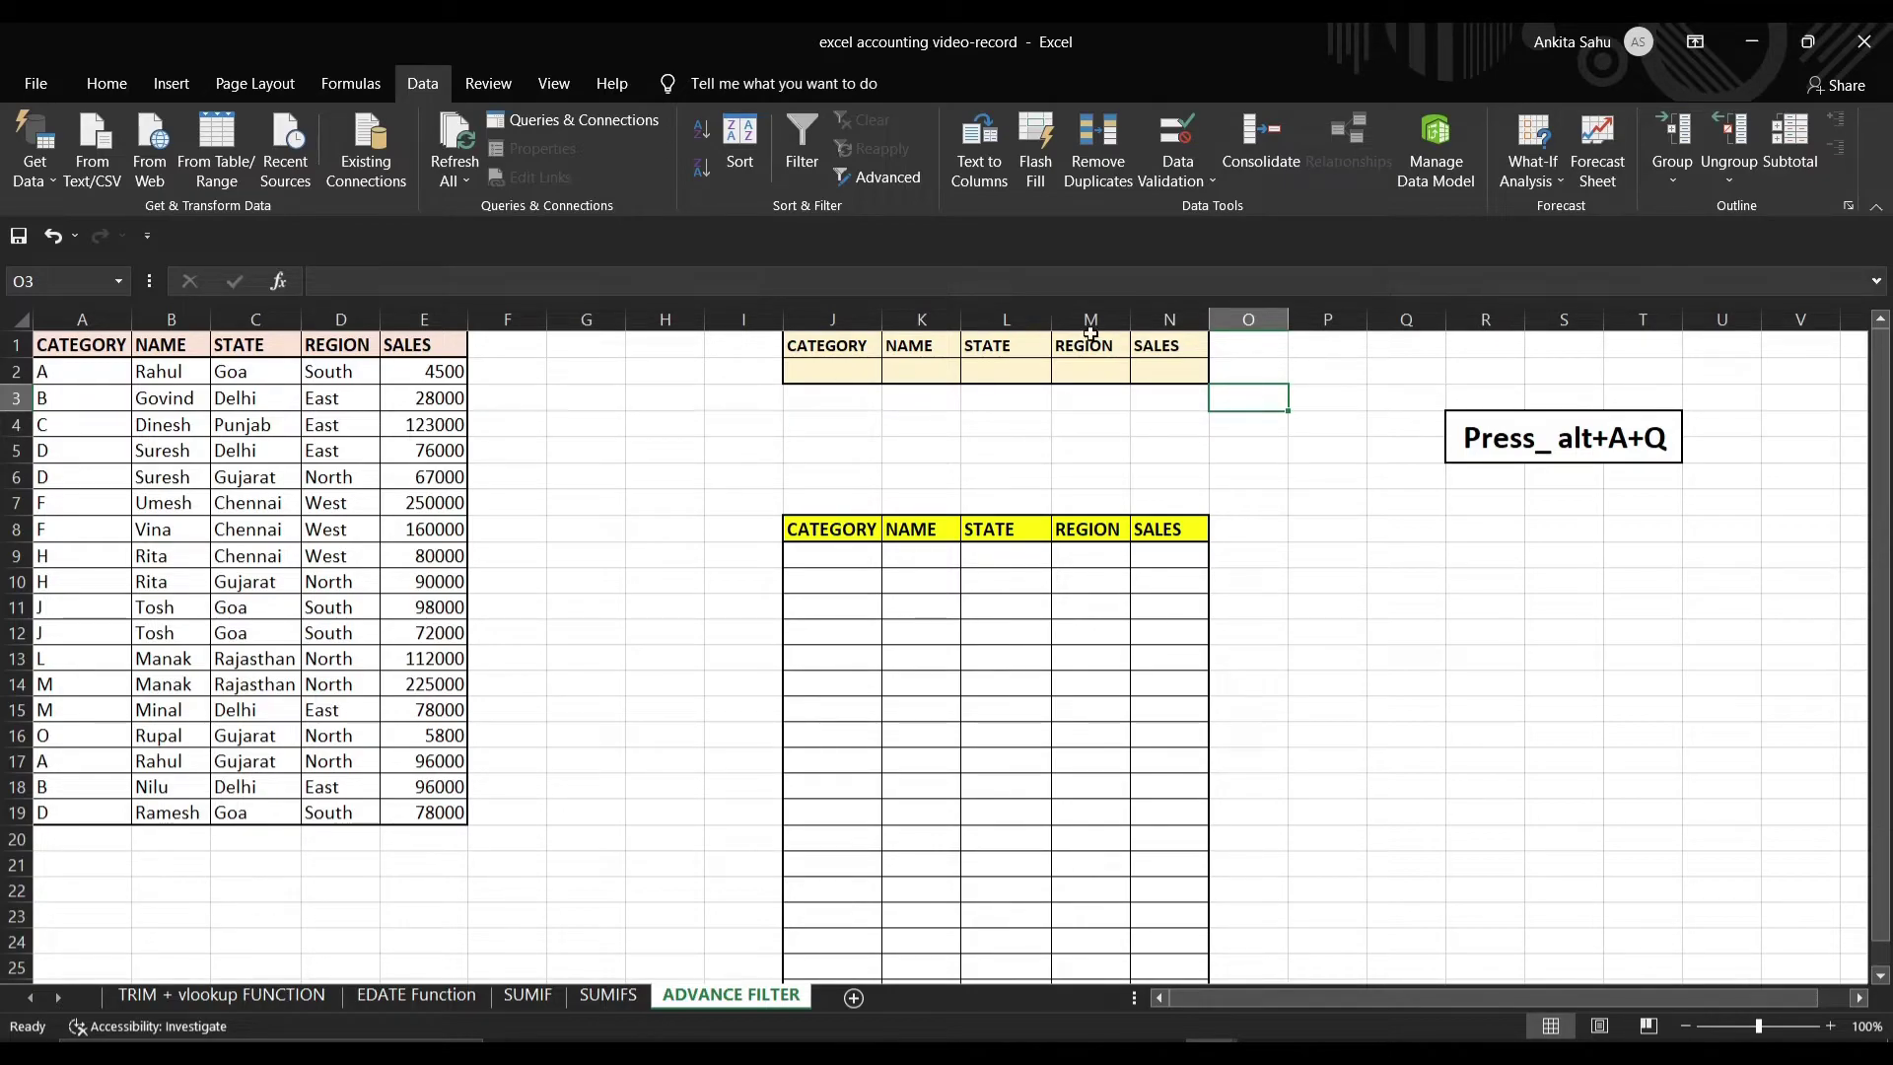
click(1171, 369)
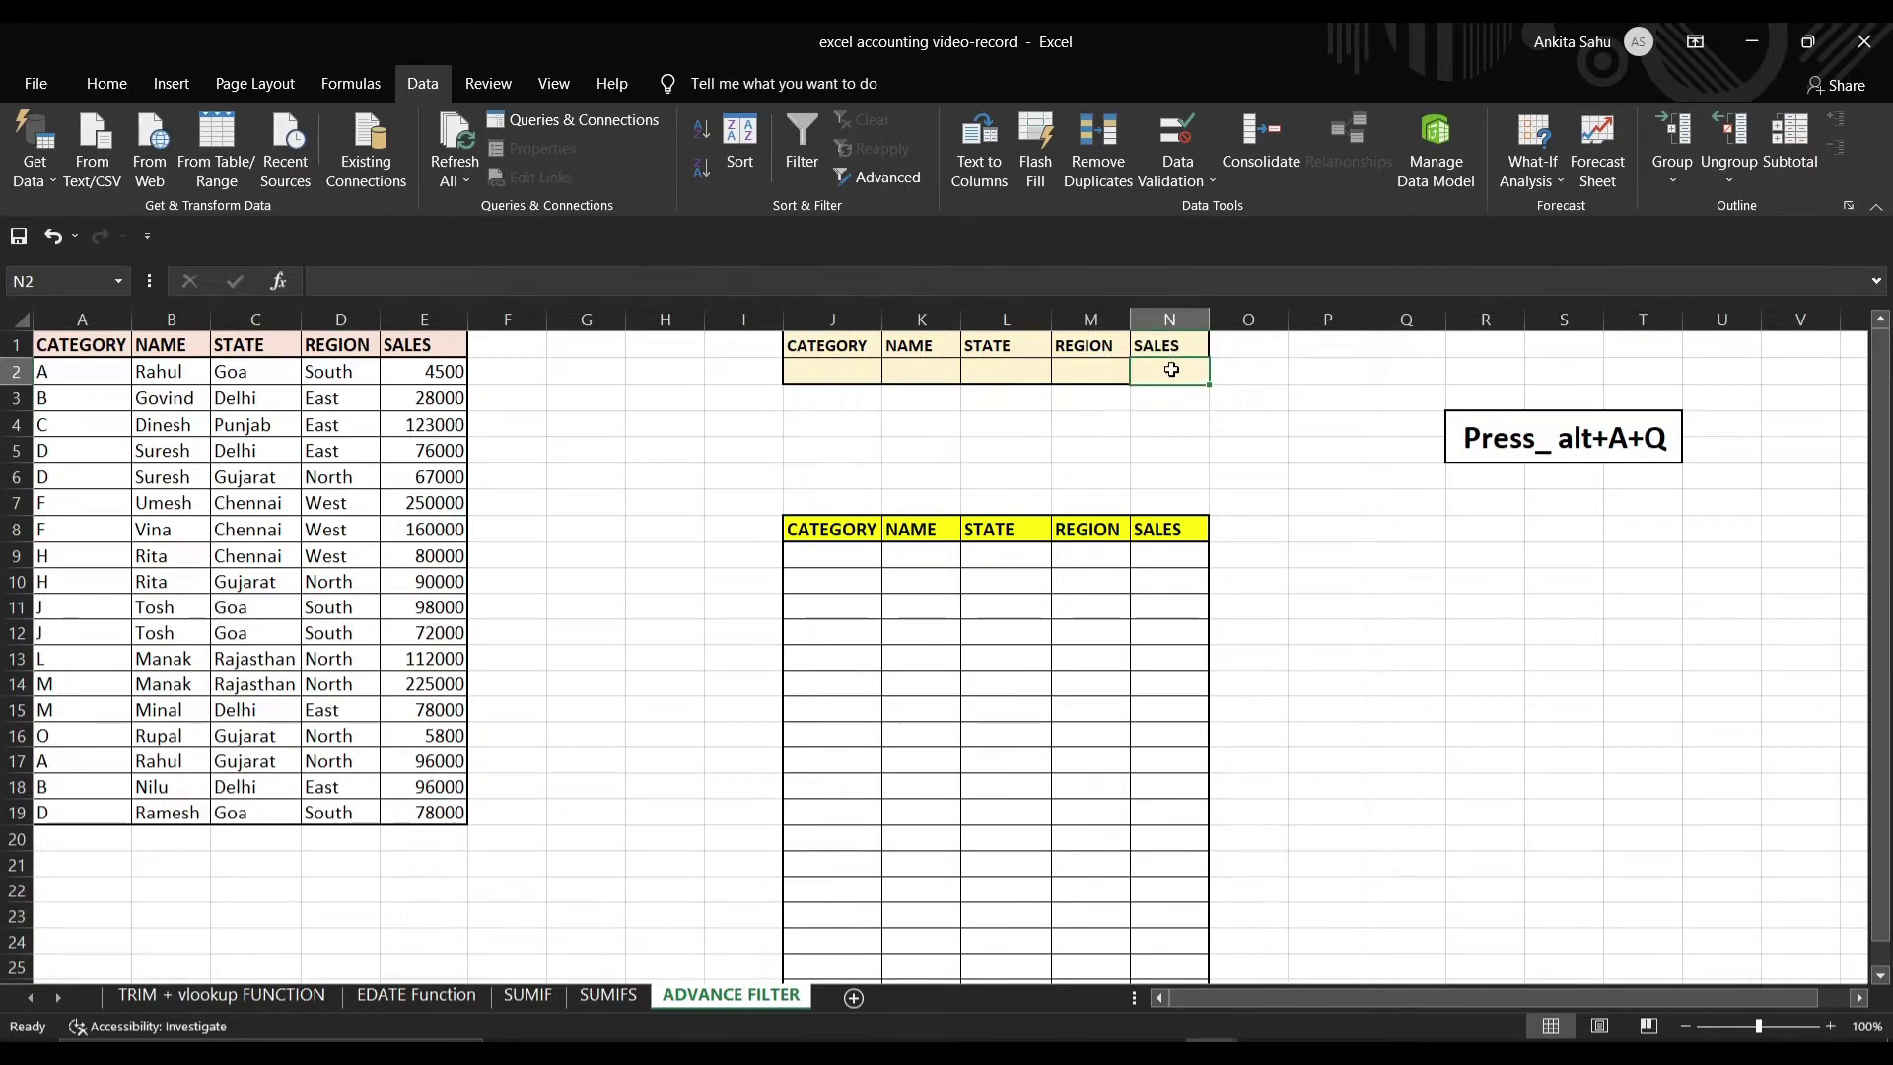
text(>=)
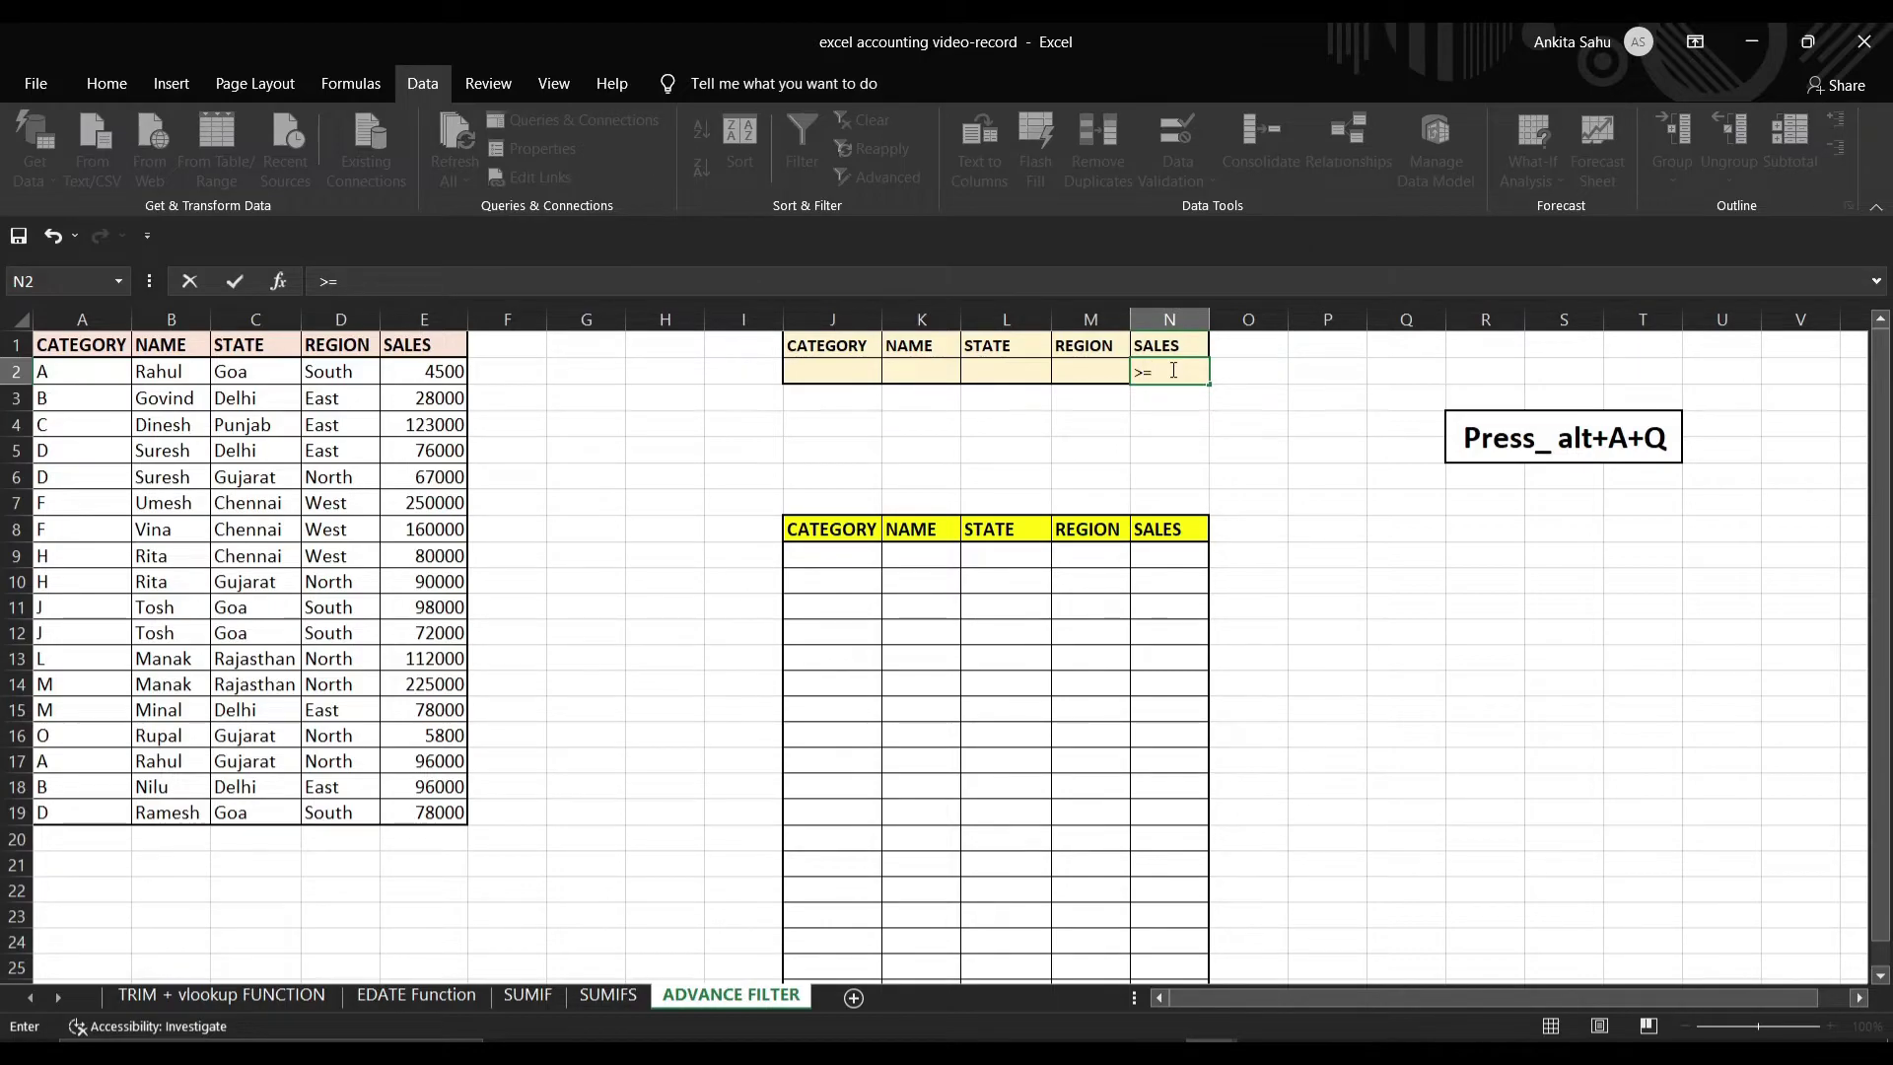
text(100000)
key(Return)
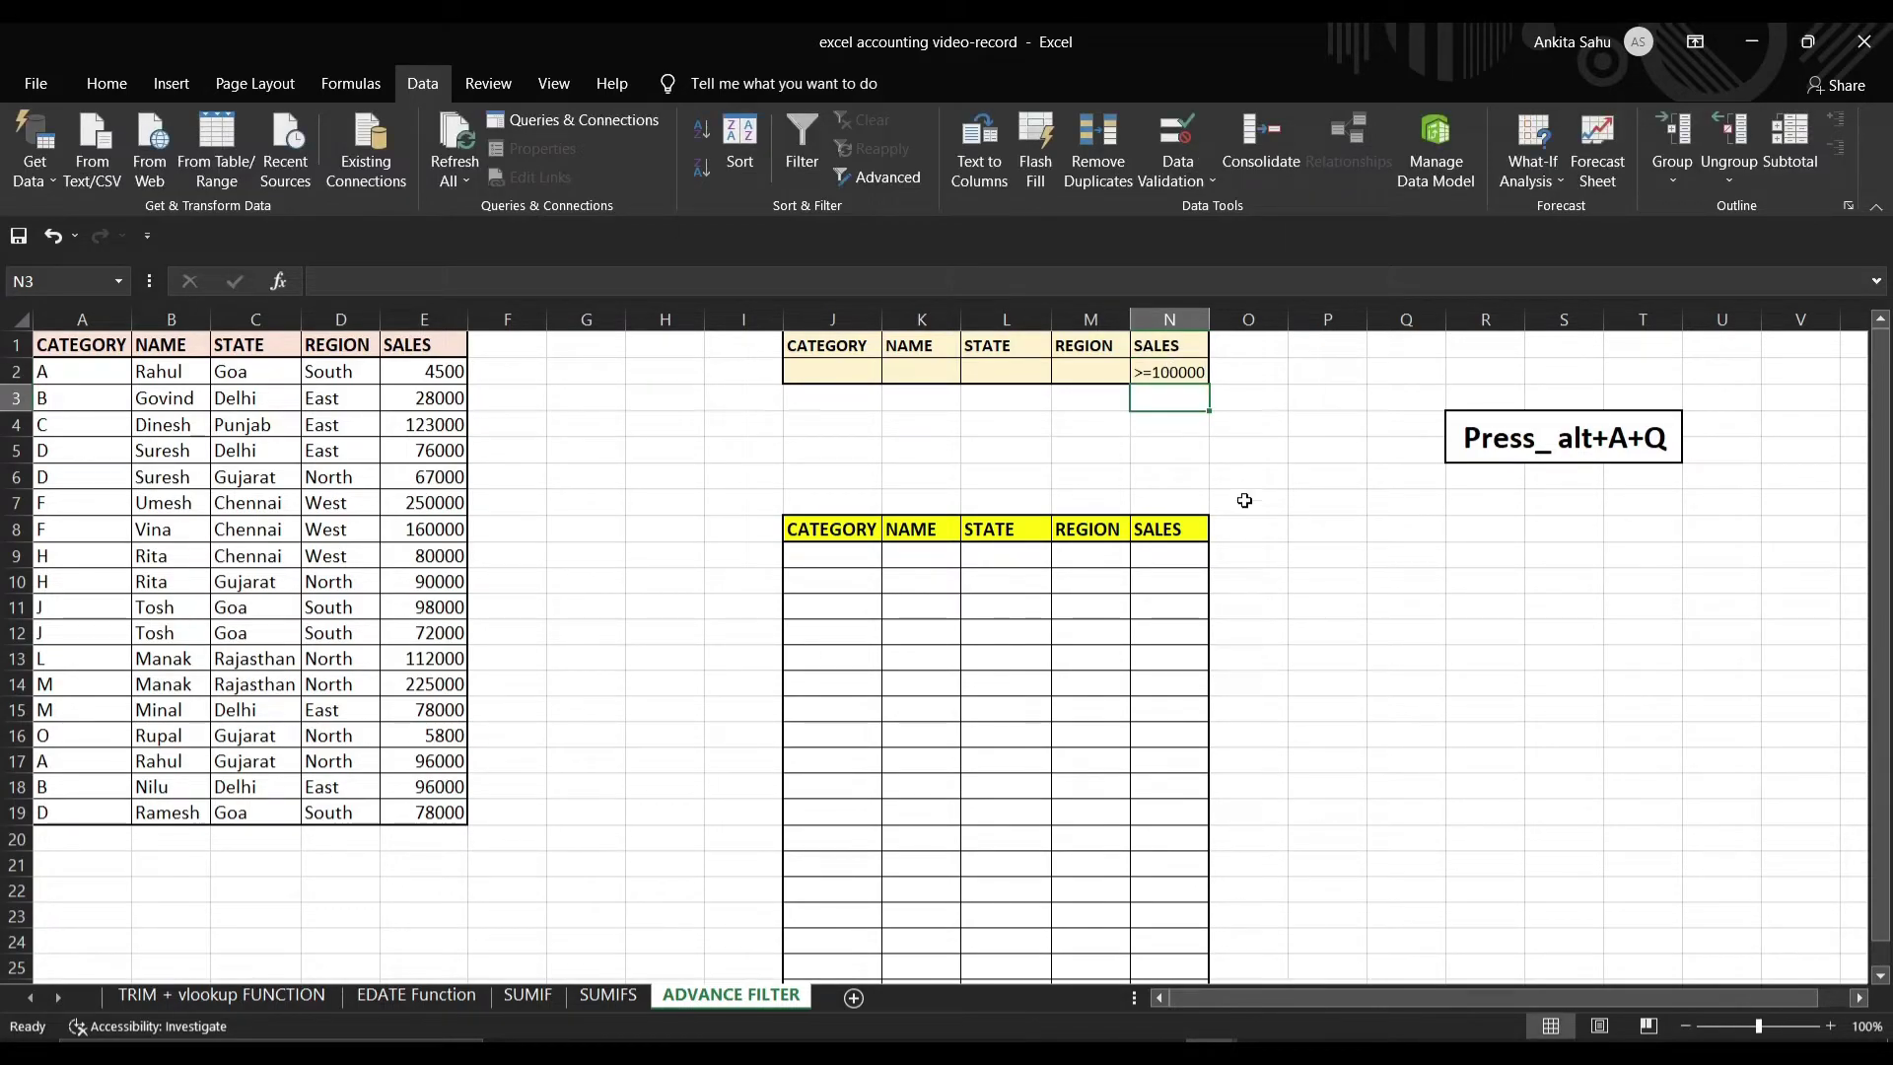
click(1186, 371)
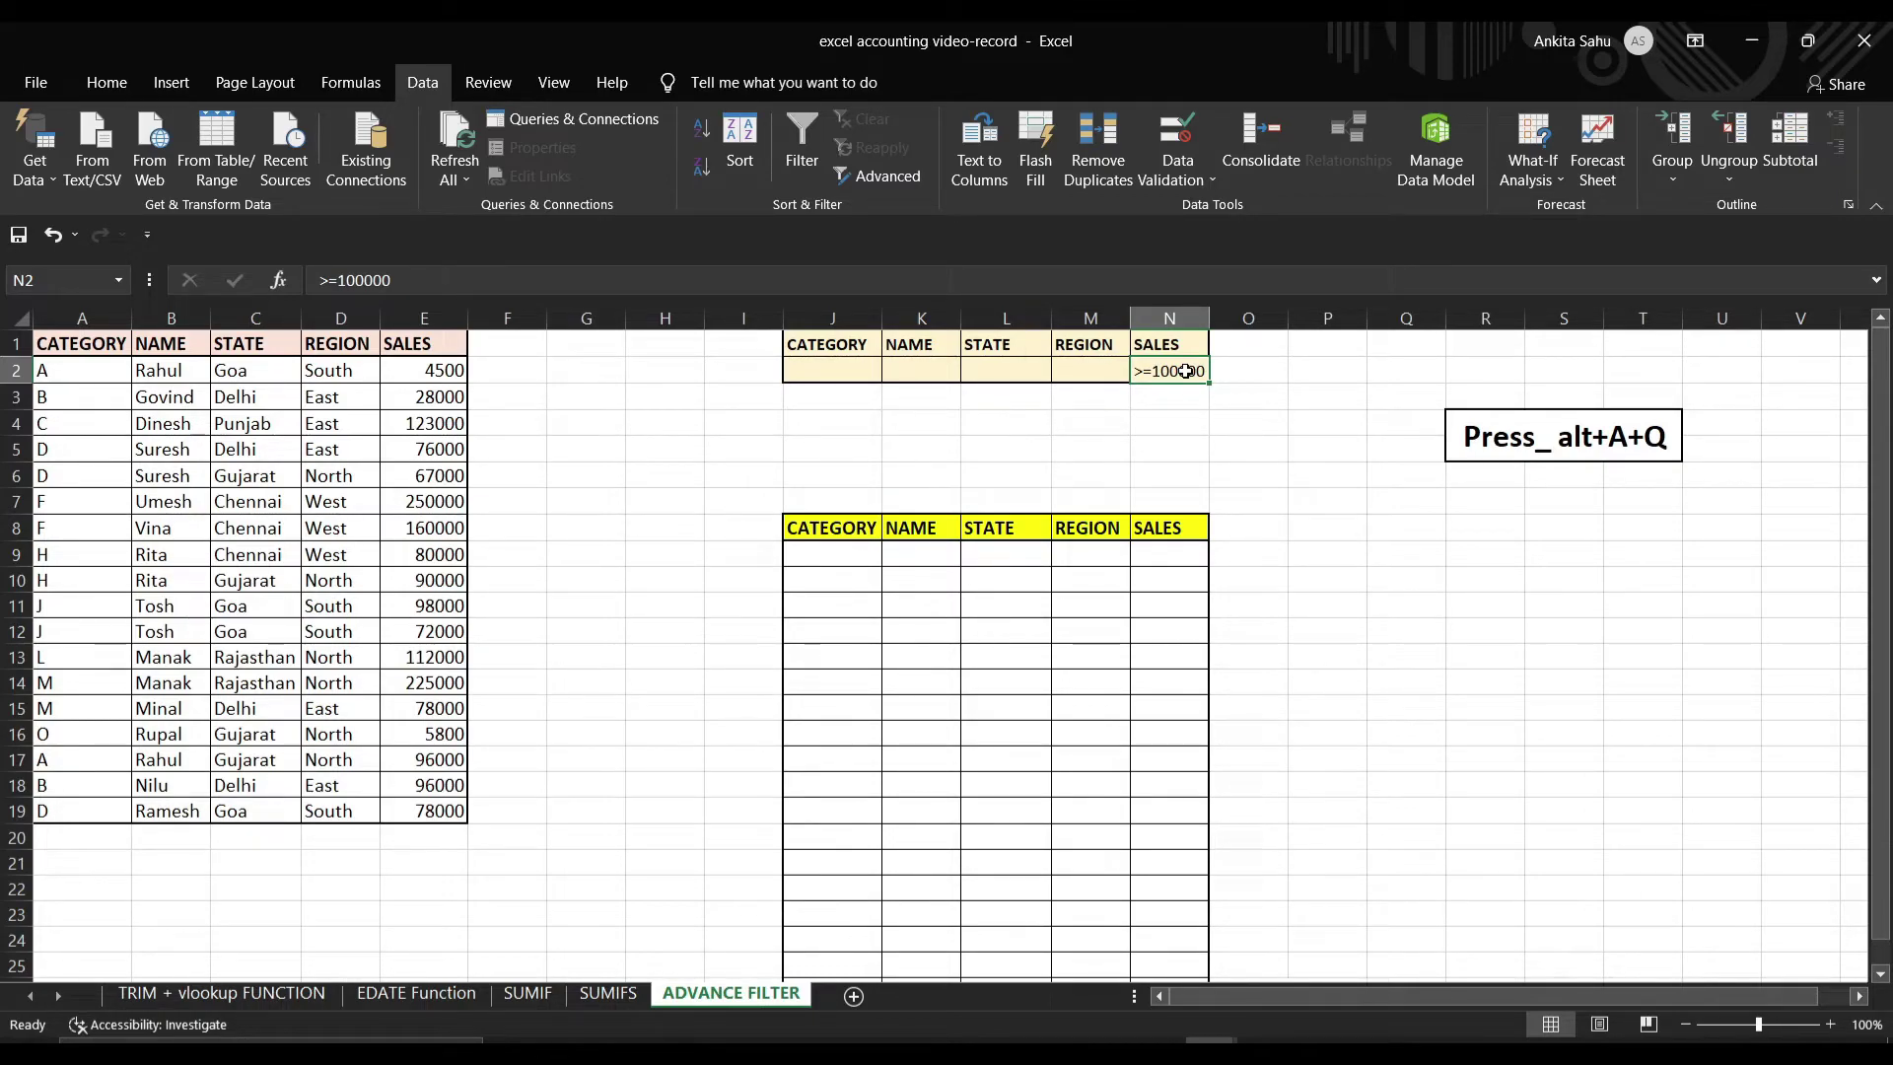
Step: Open the Advanced Filter dialog with Alt+A+Q
key(alt)
key(a)
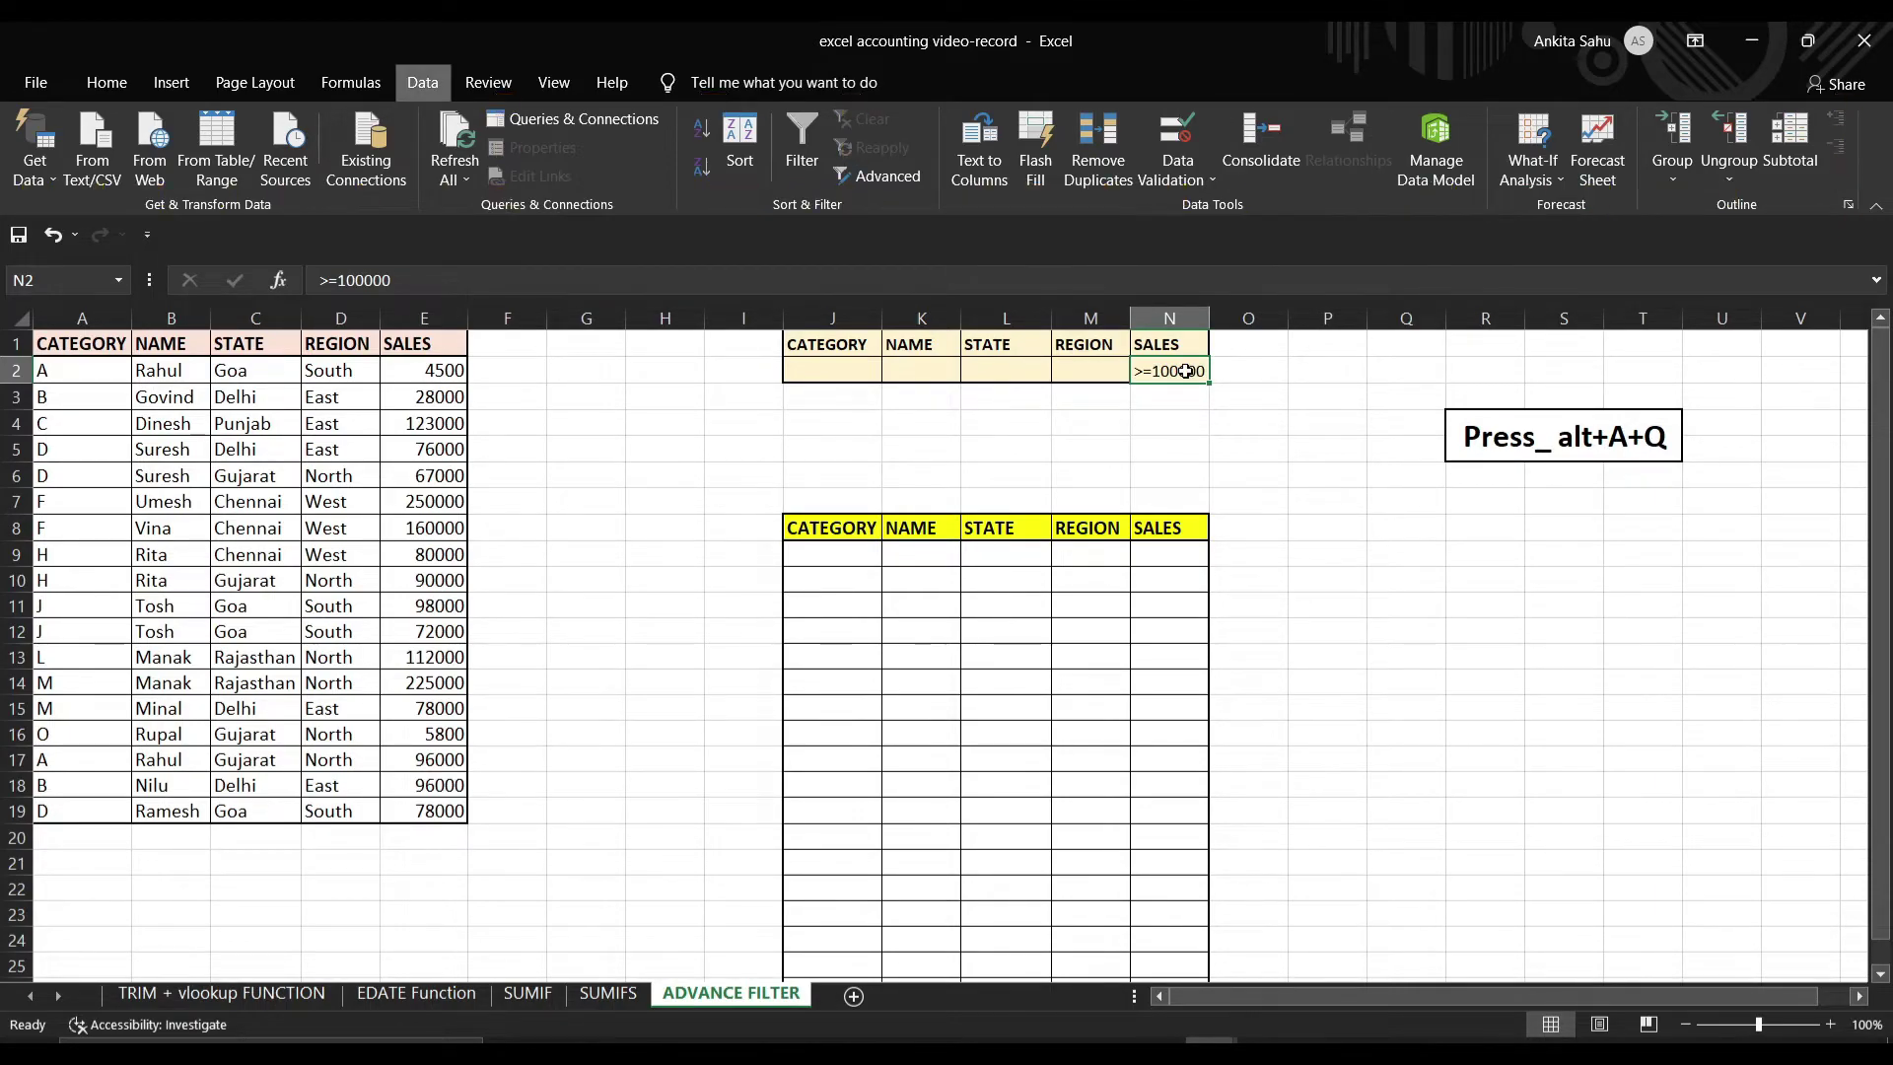
key(q)
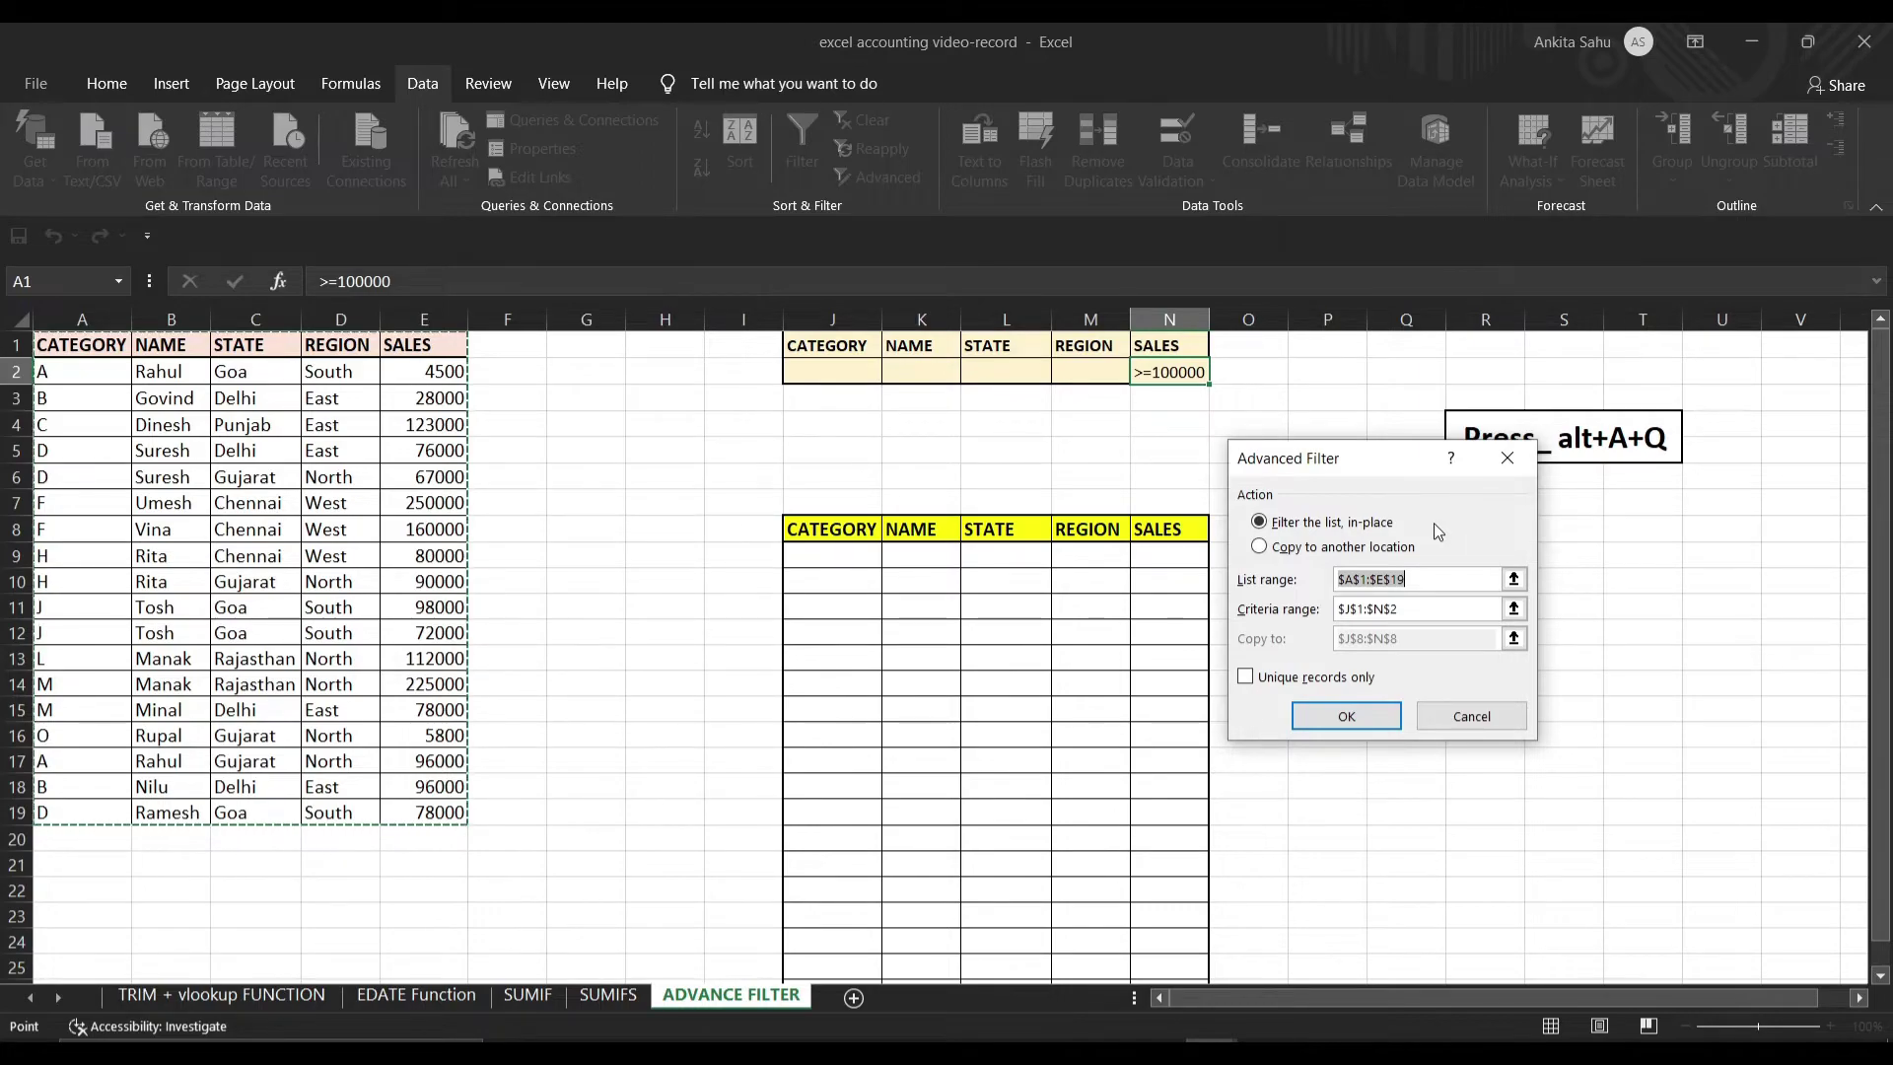
Step: Set the Advanced Filter to copy to another location, with list range A1:E19
click(1260, 547)
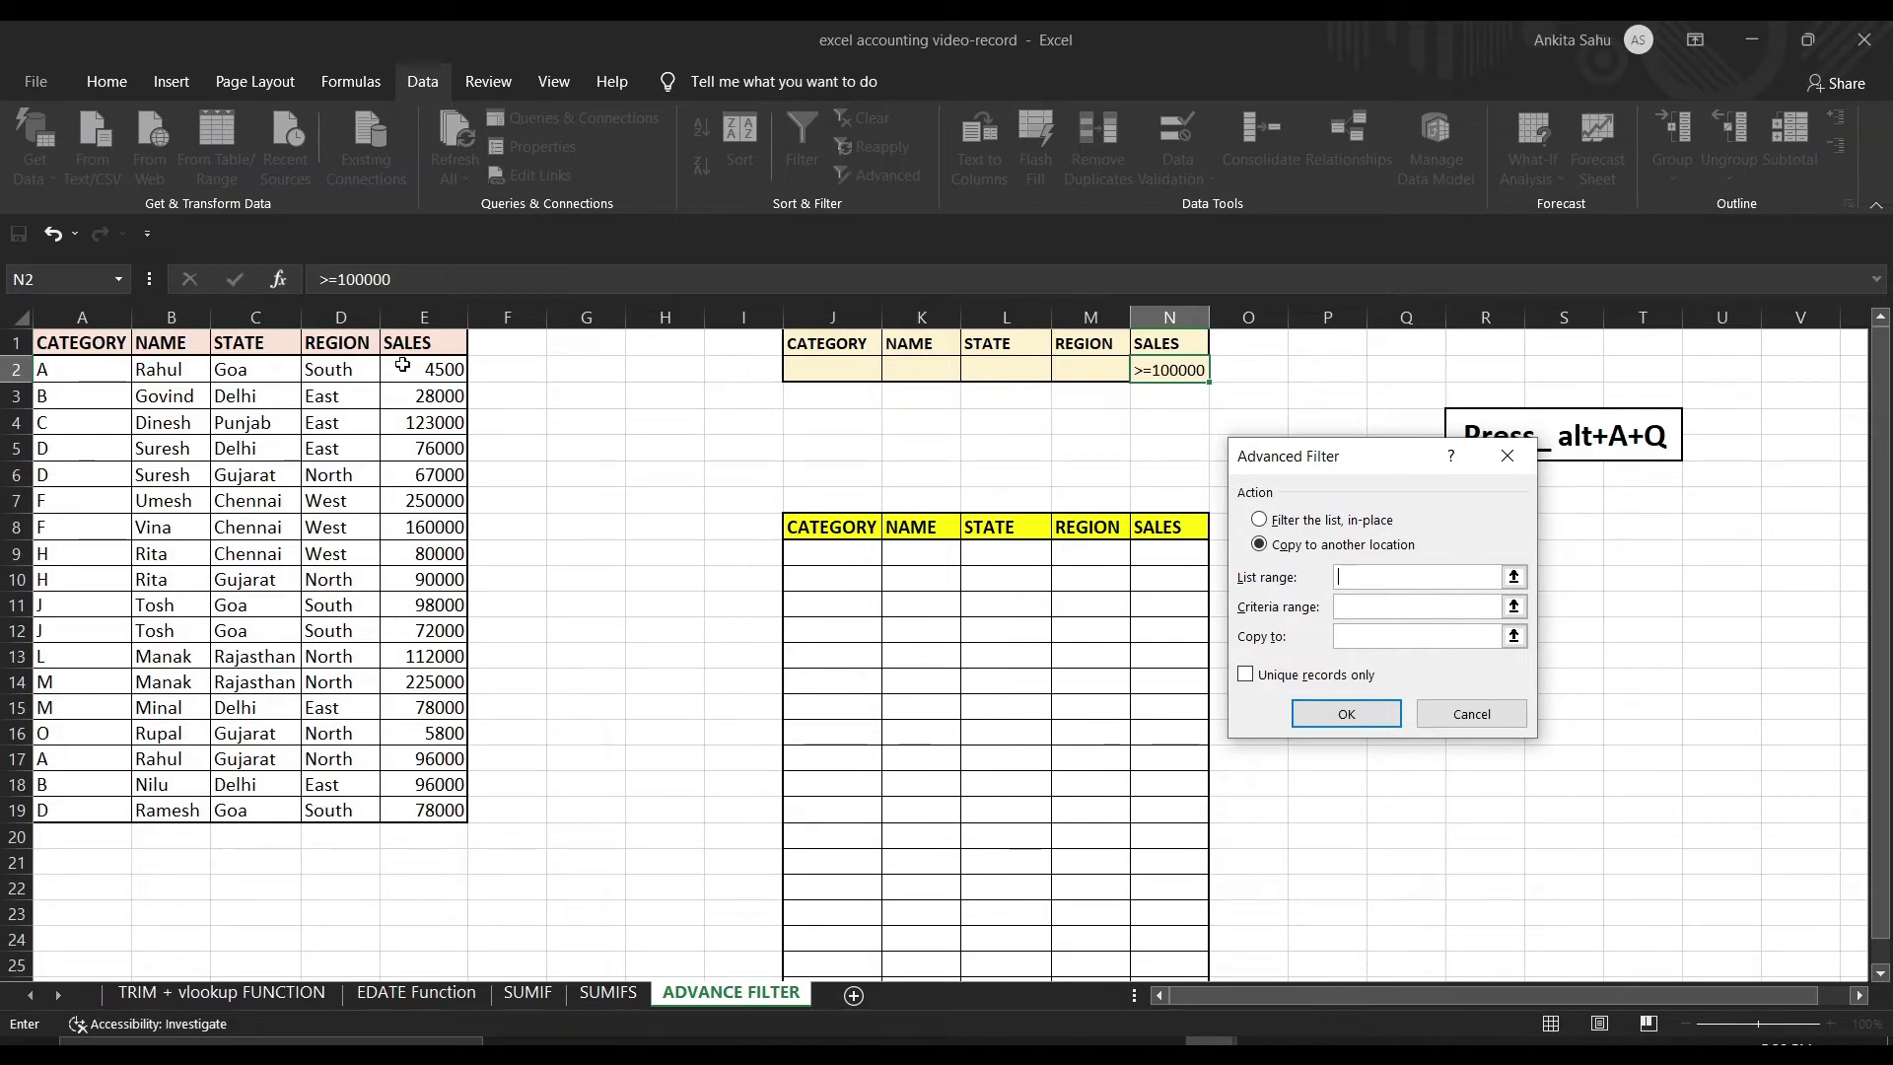
click(1514, 579)
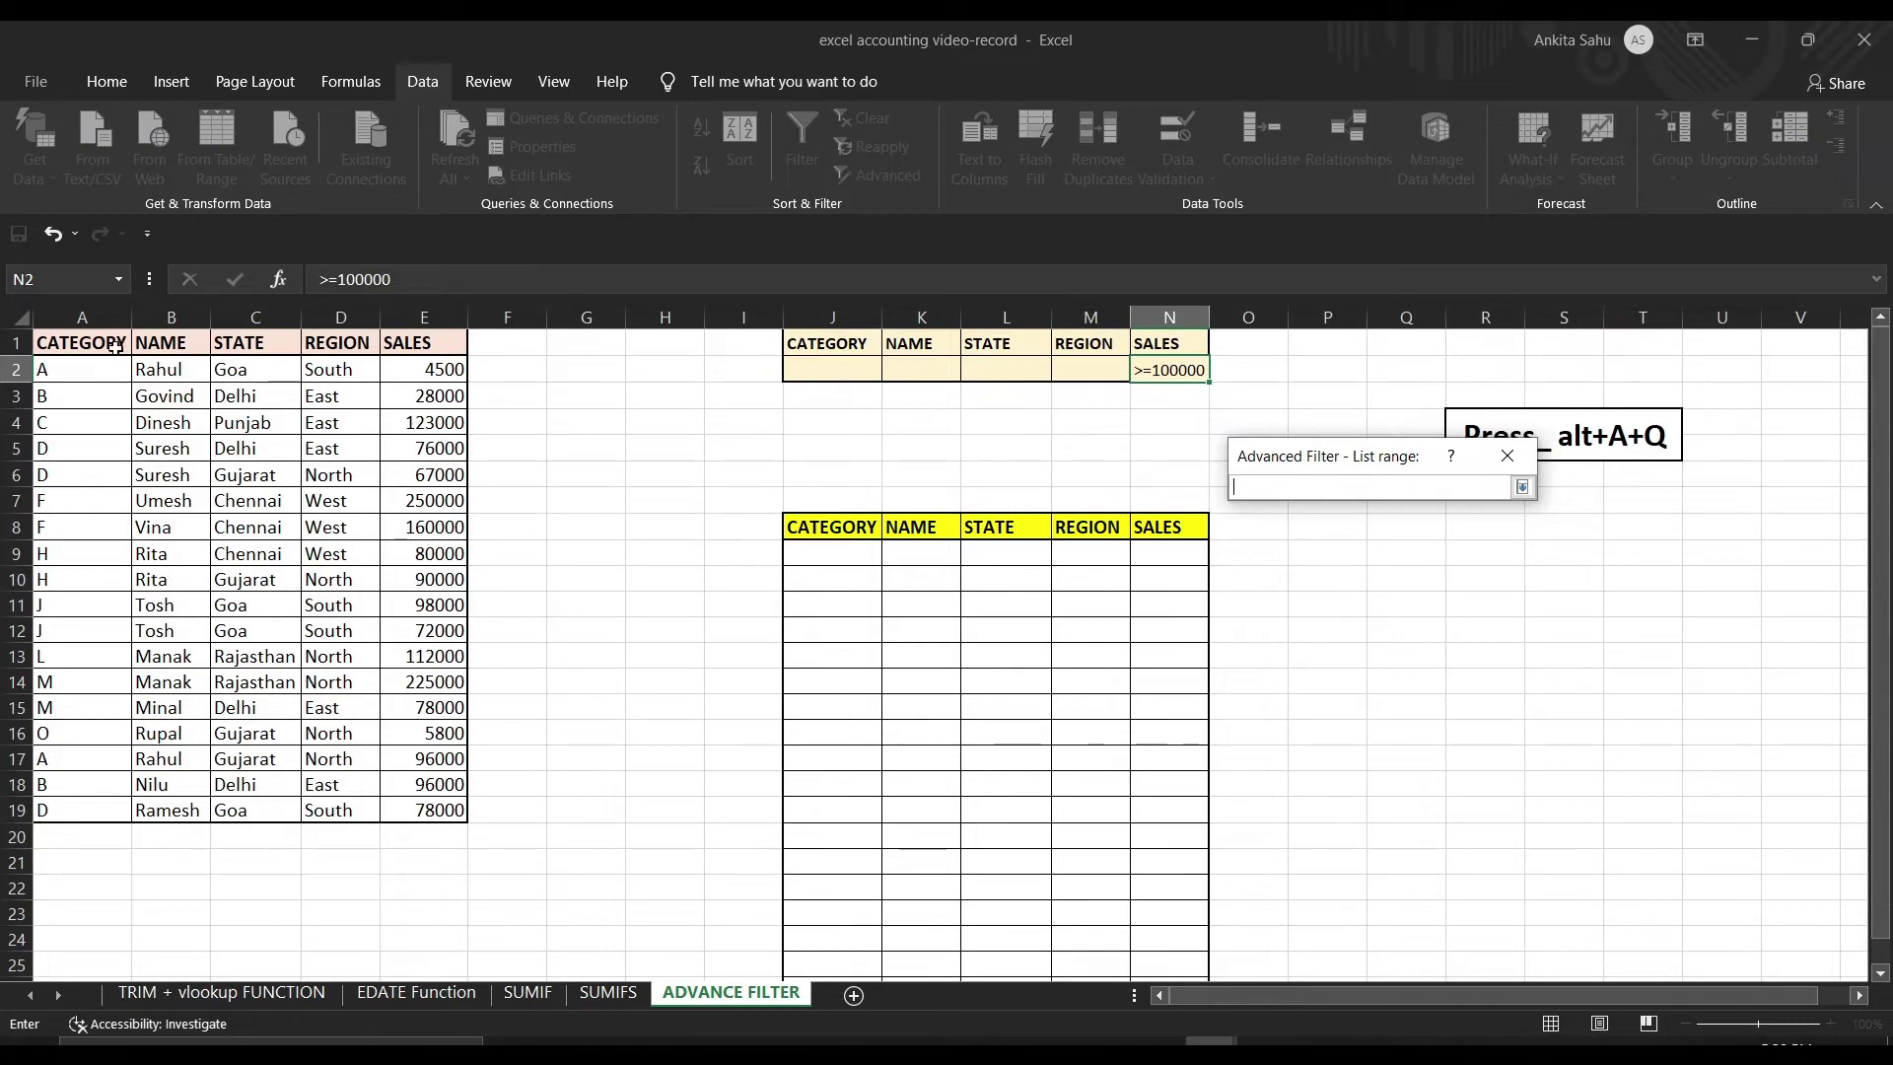
drag(79, 345, 446, 806)
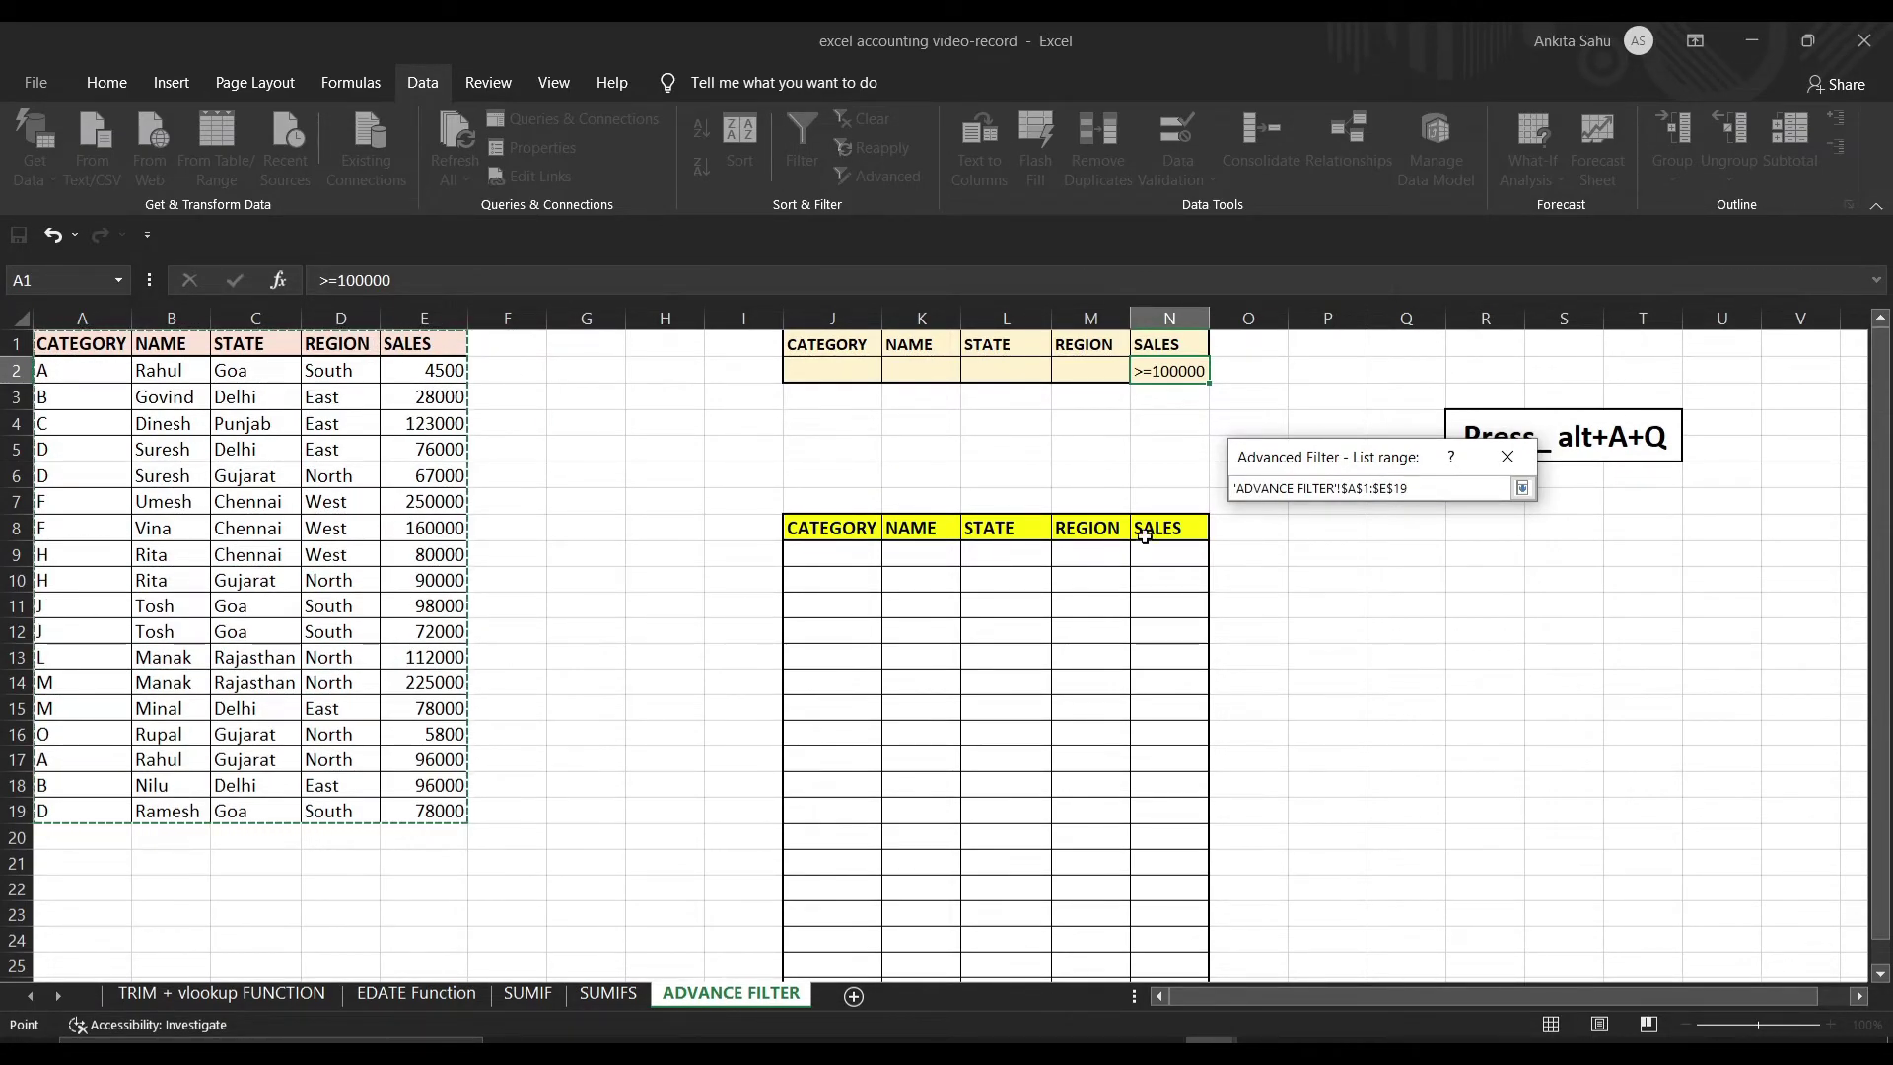
click(1522, 489)
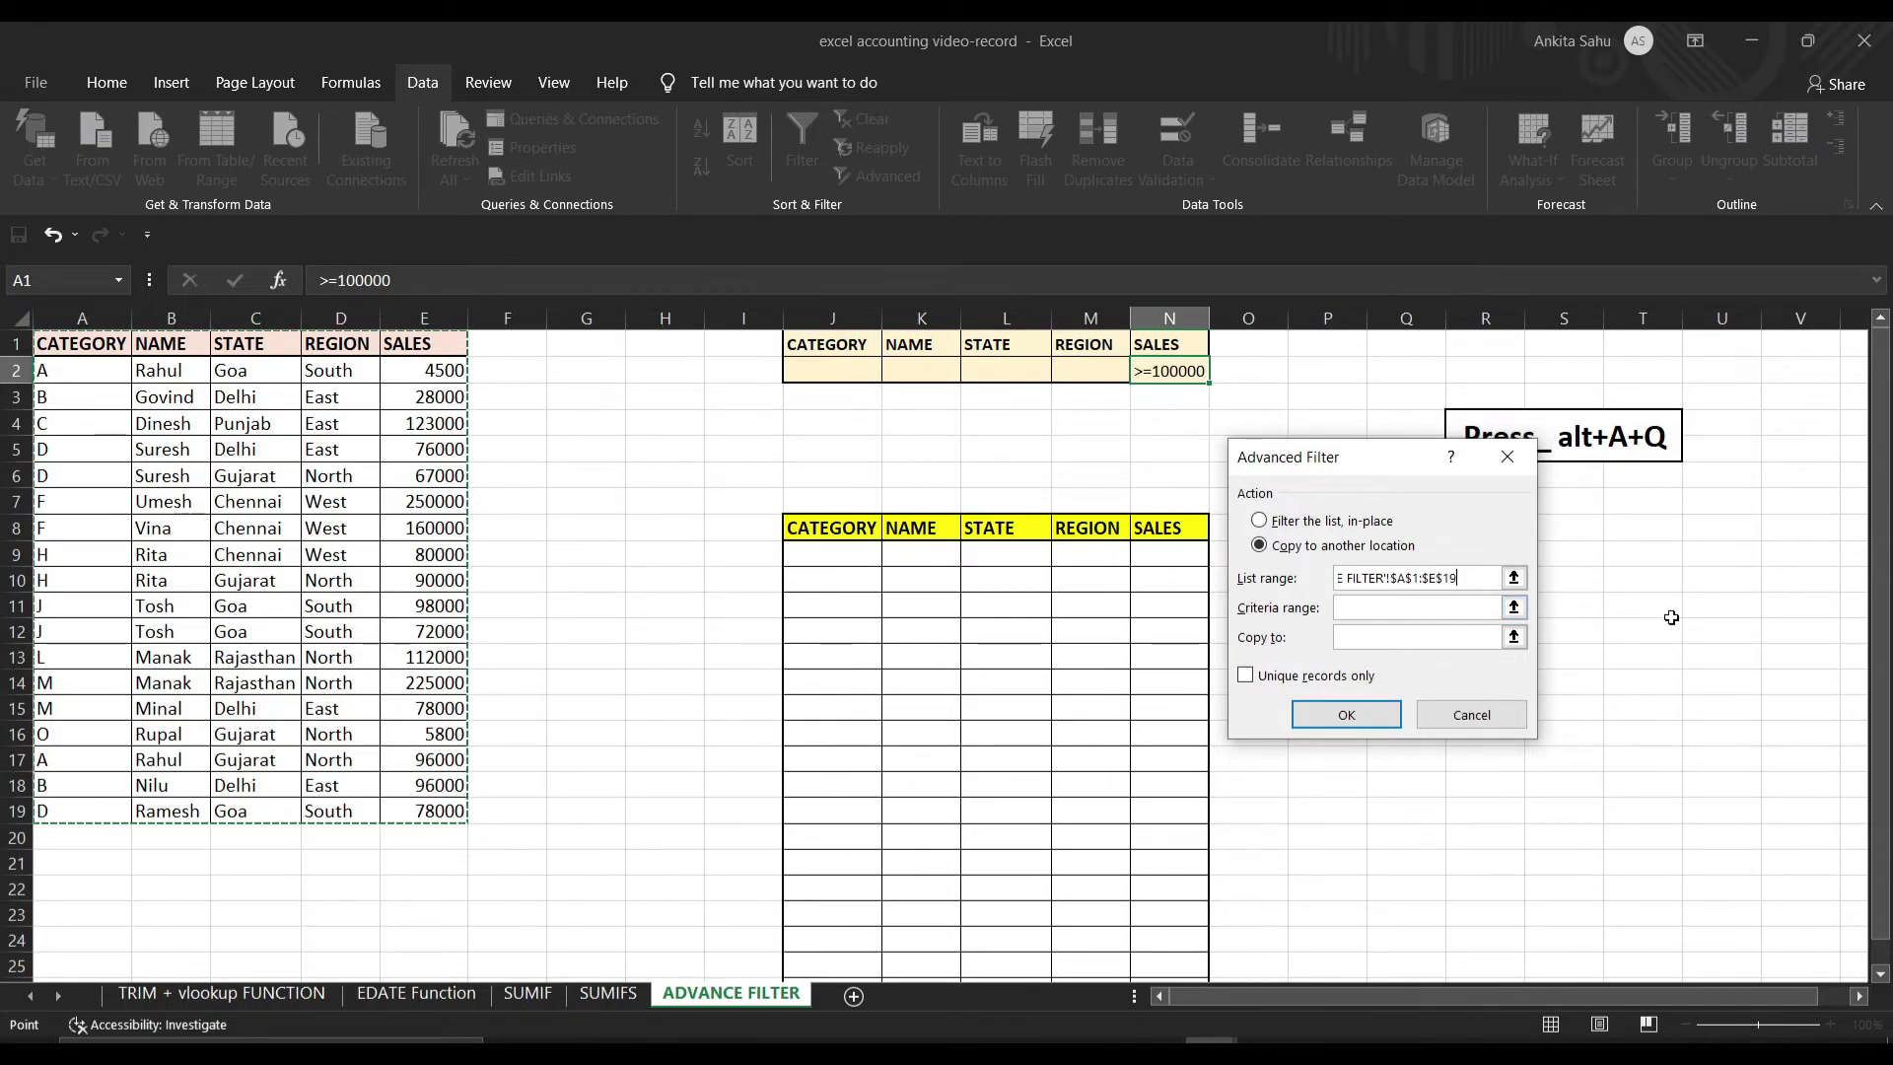
Step: Set the criteria range to the criteria table J1:N2
click(1513, 606)
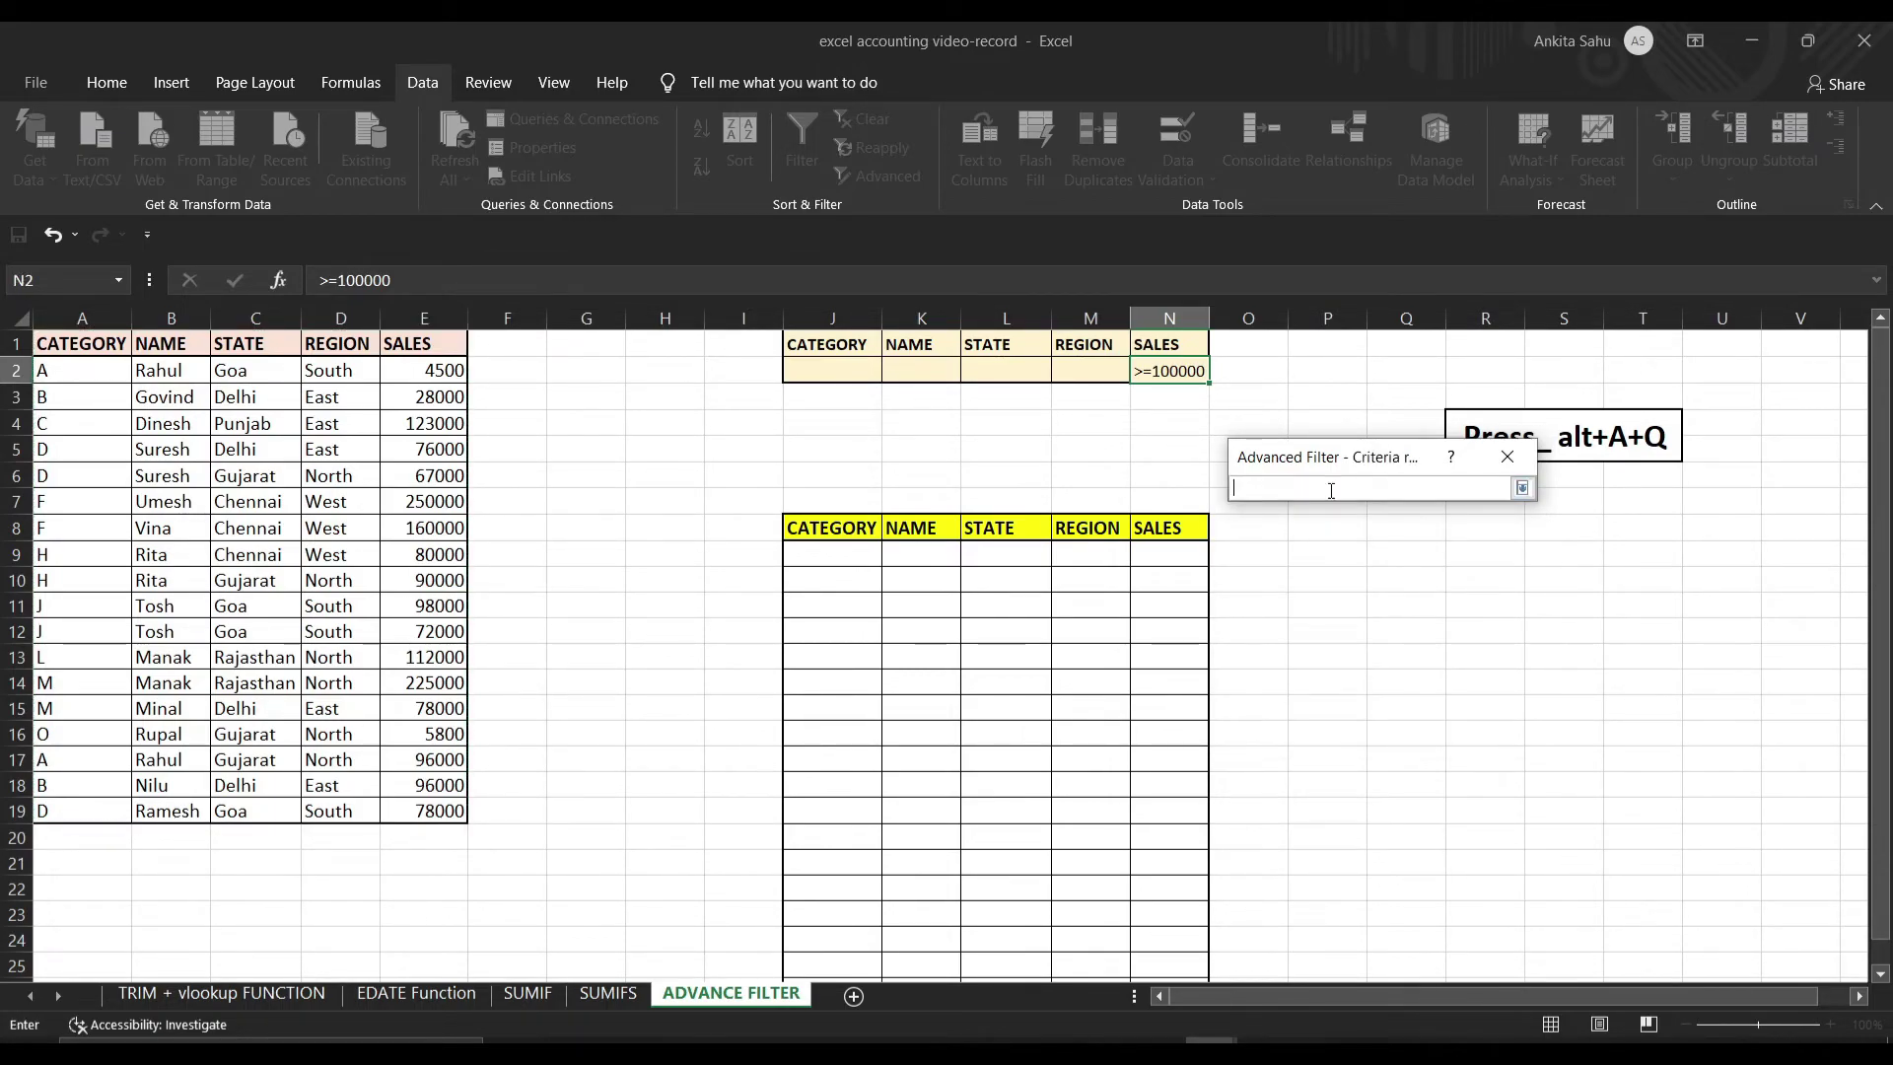
click(834, 339)
drag(834, 339, 1155, 373)
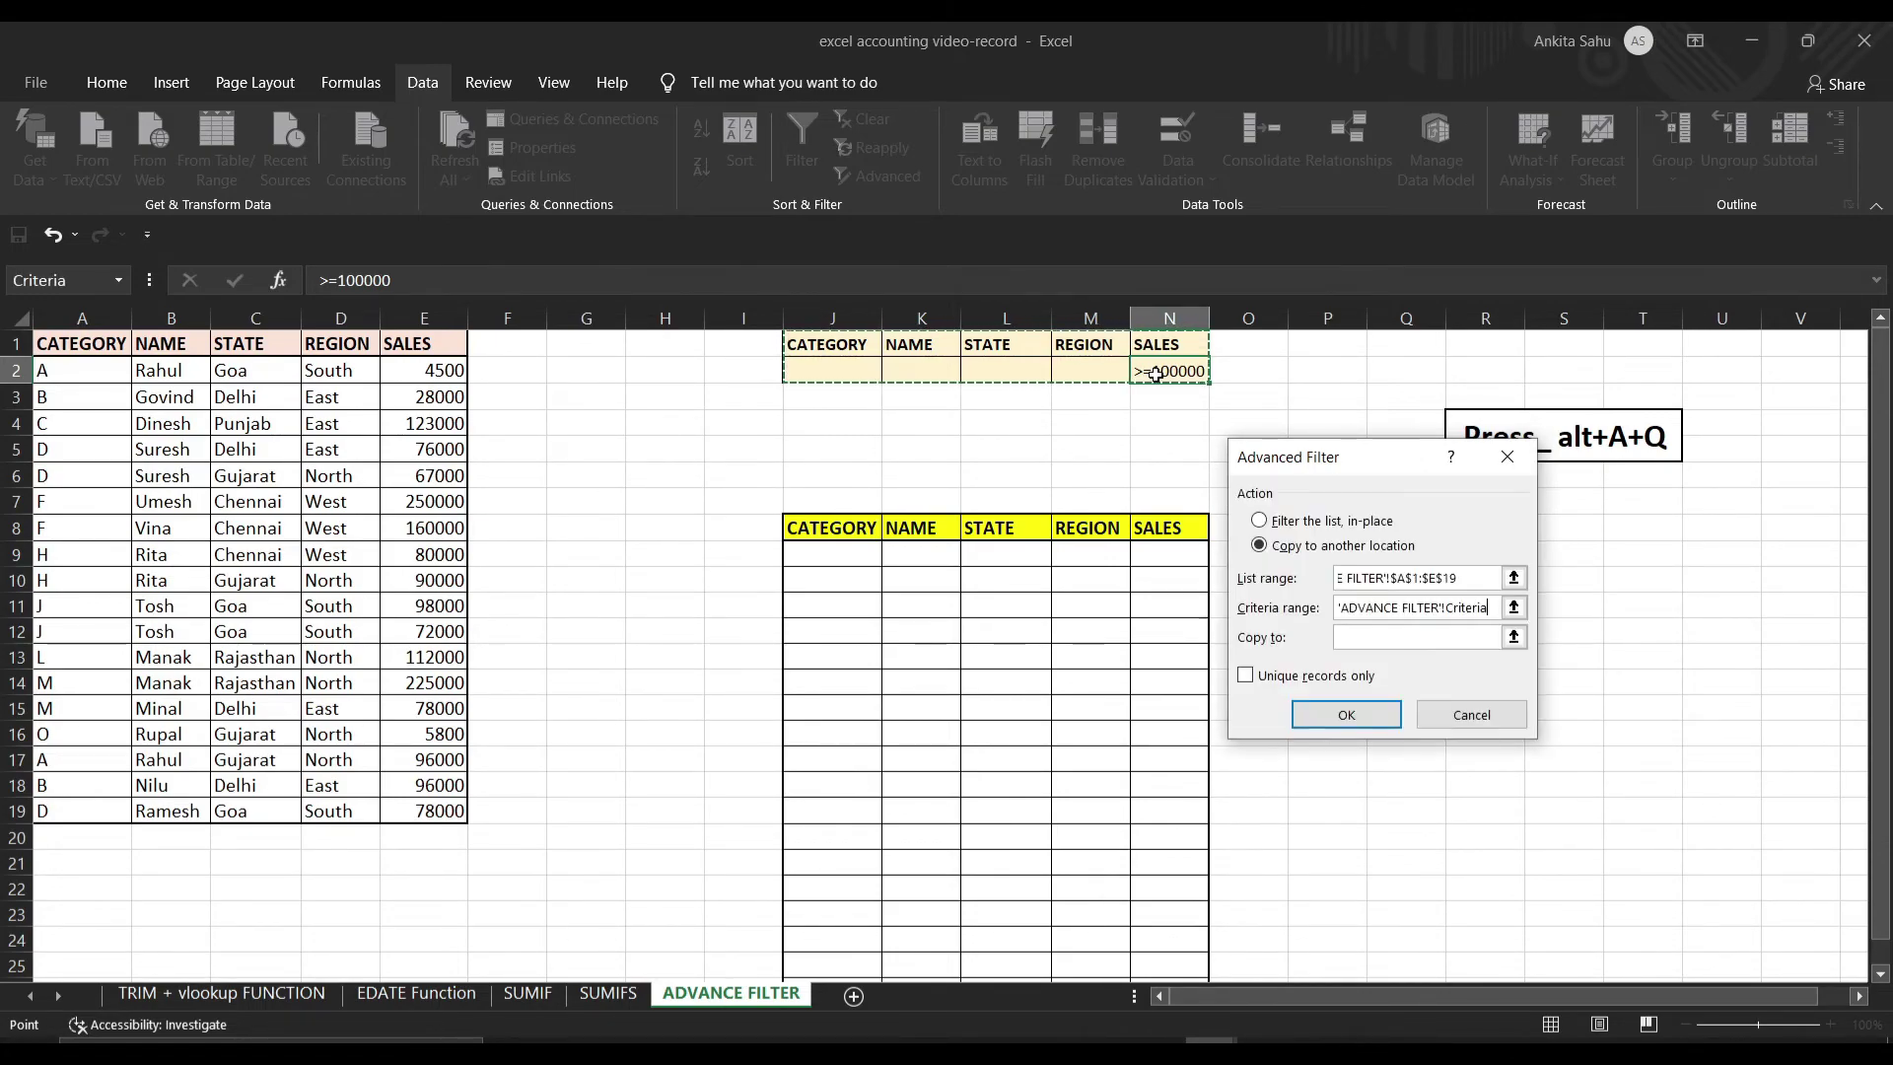
key(Return)
key(Tab)
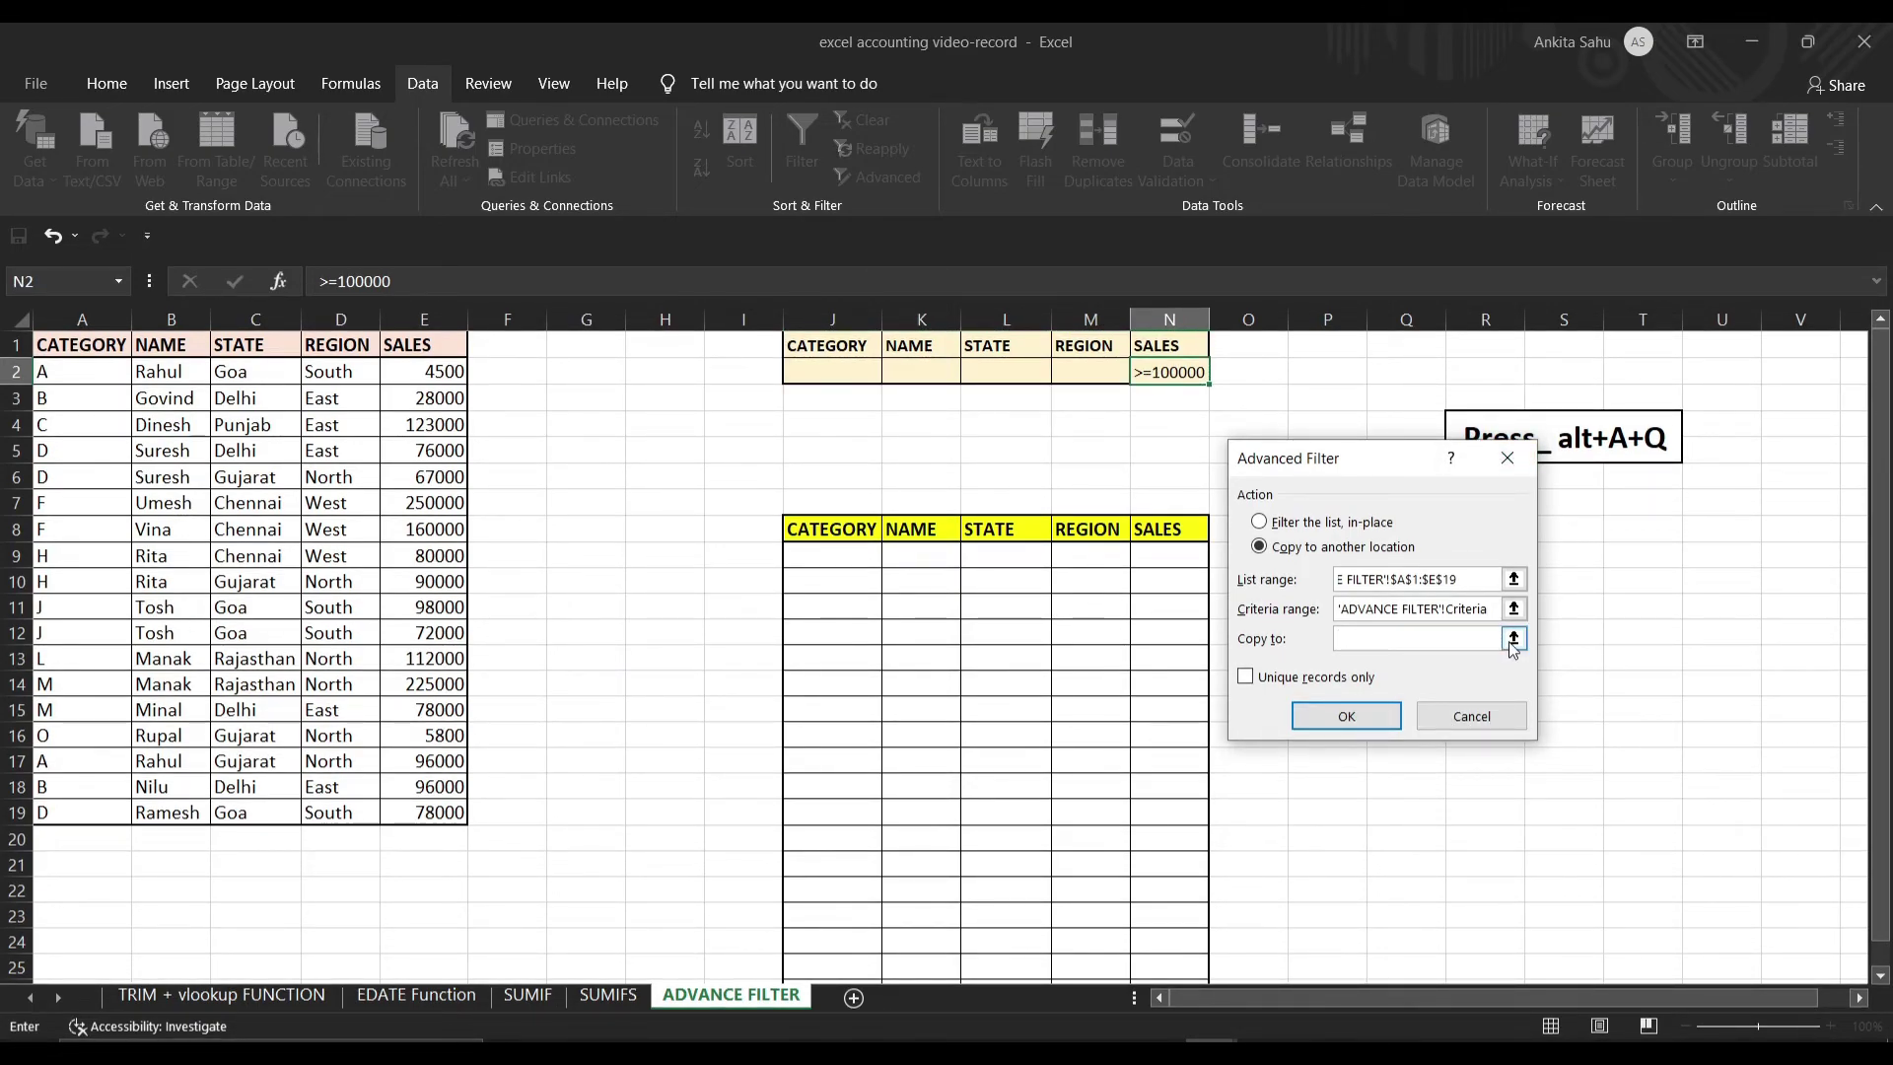
Step: Set the copy-to destination to the yellow Extract header row J8:N8
click(1513, 639)
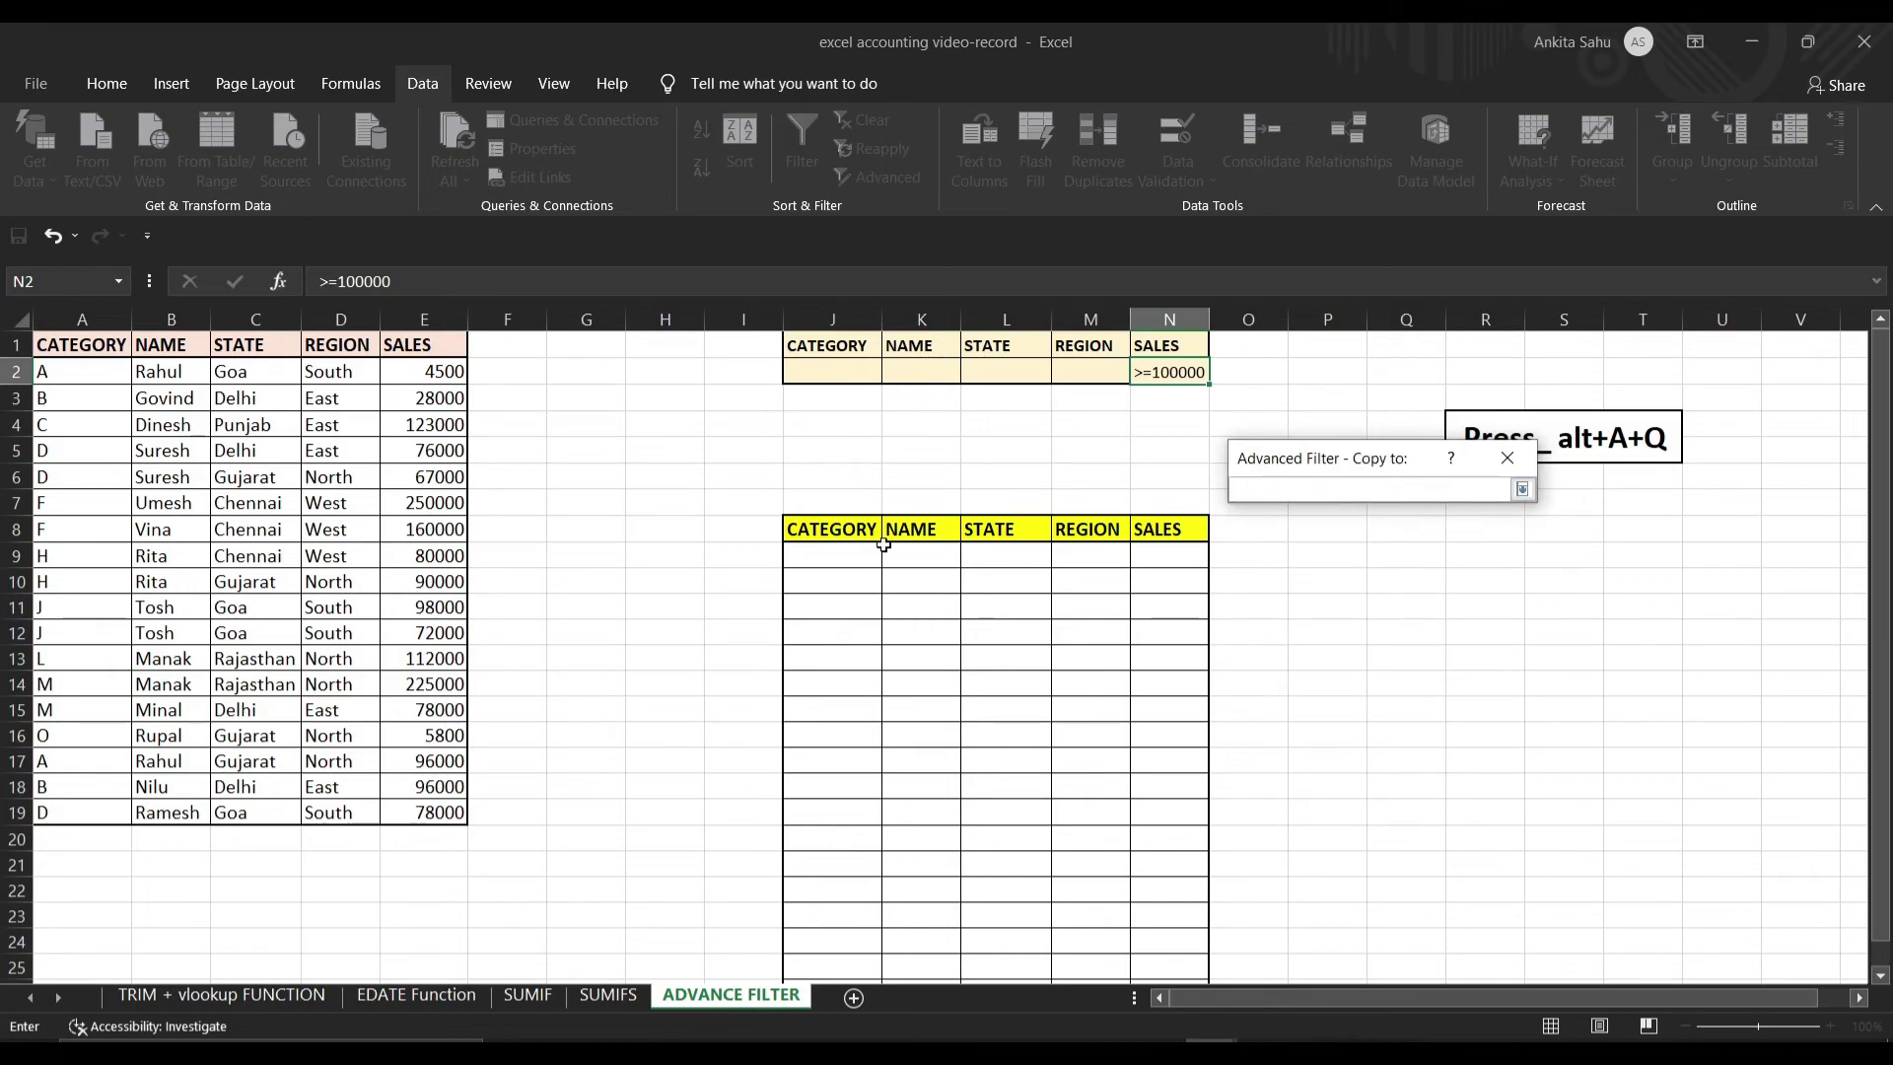
drag(809, 530, 1152, 528)
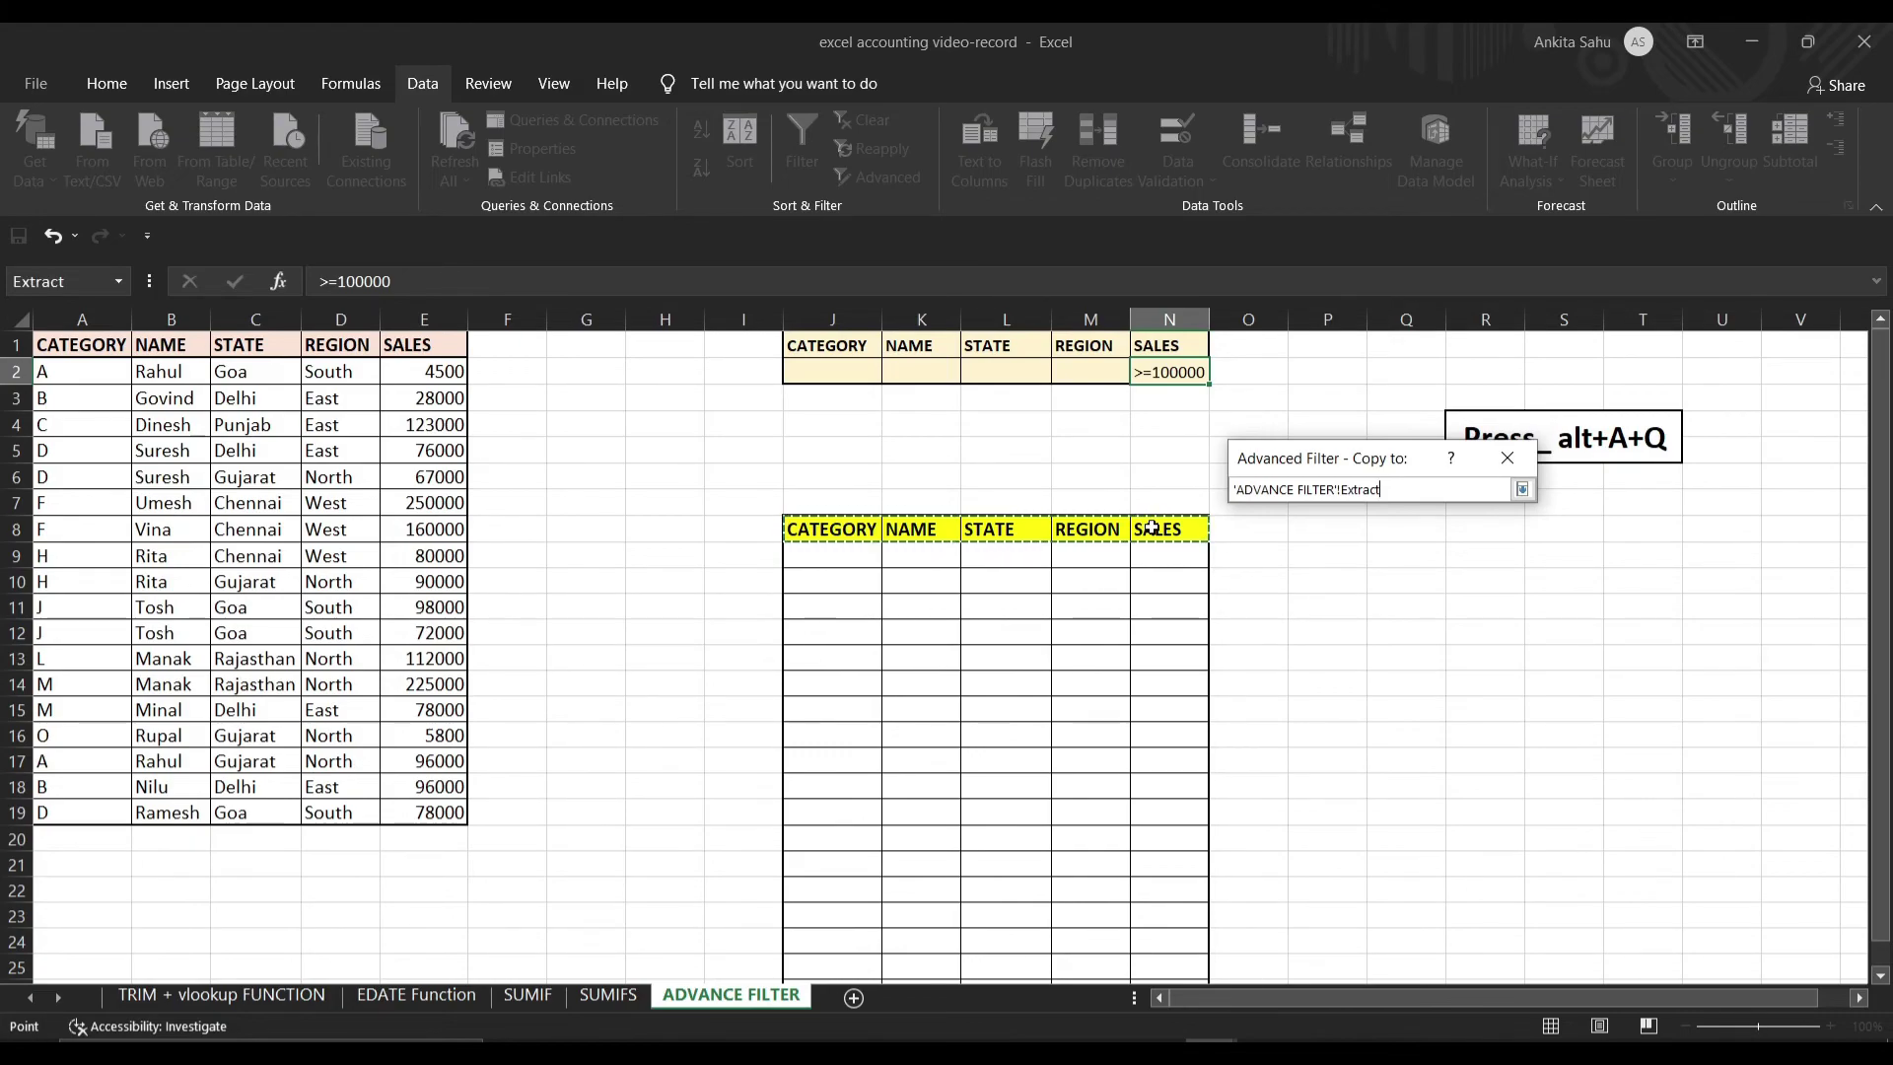
key(Return)
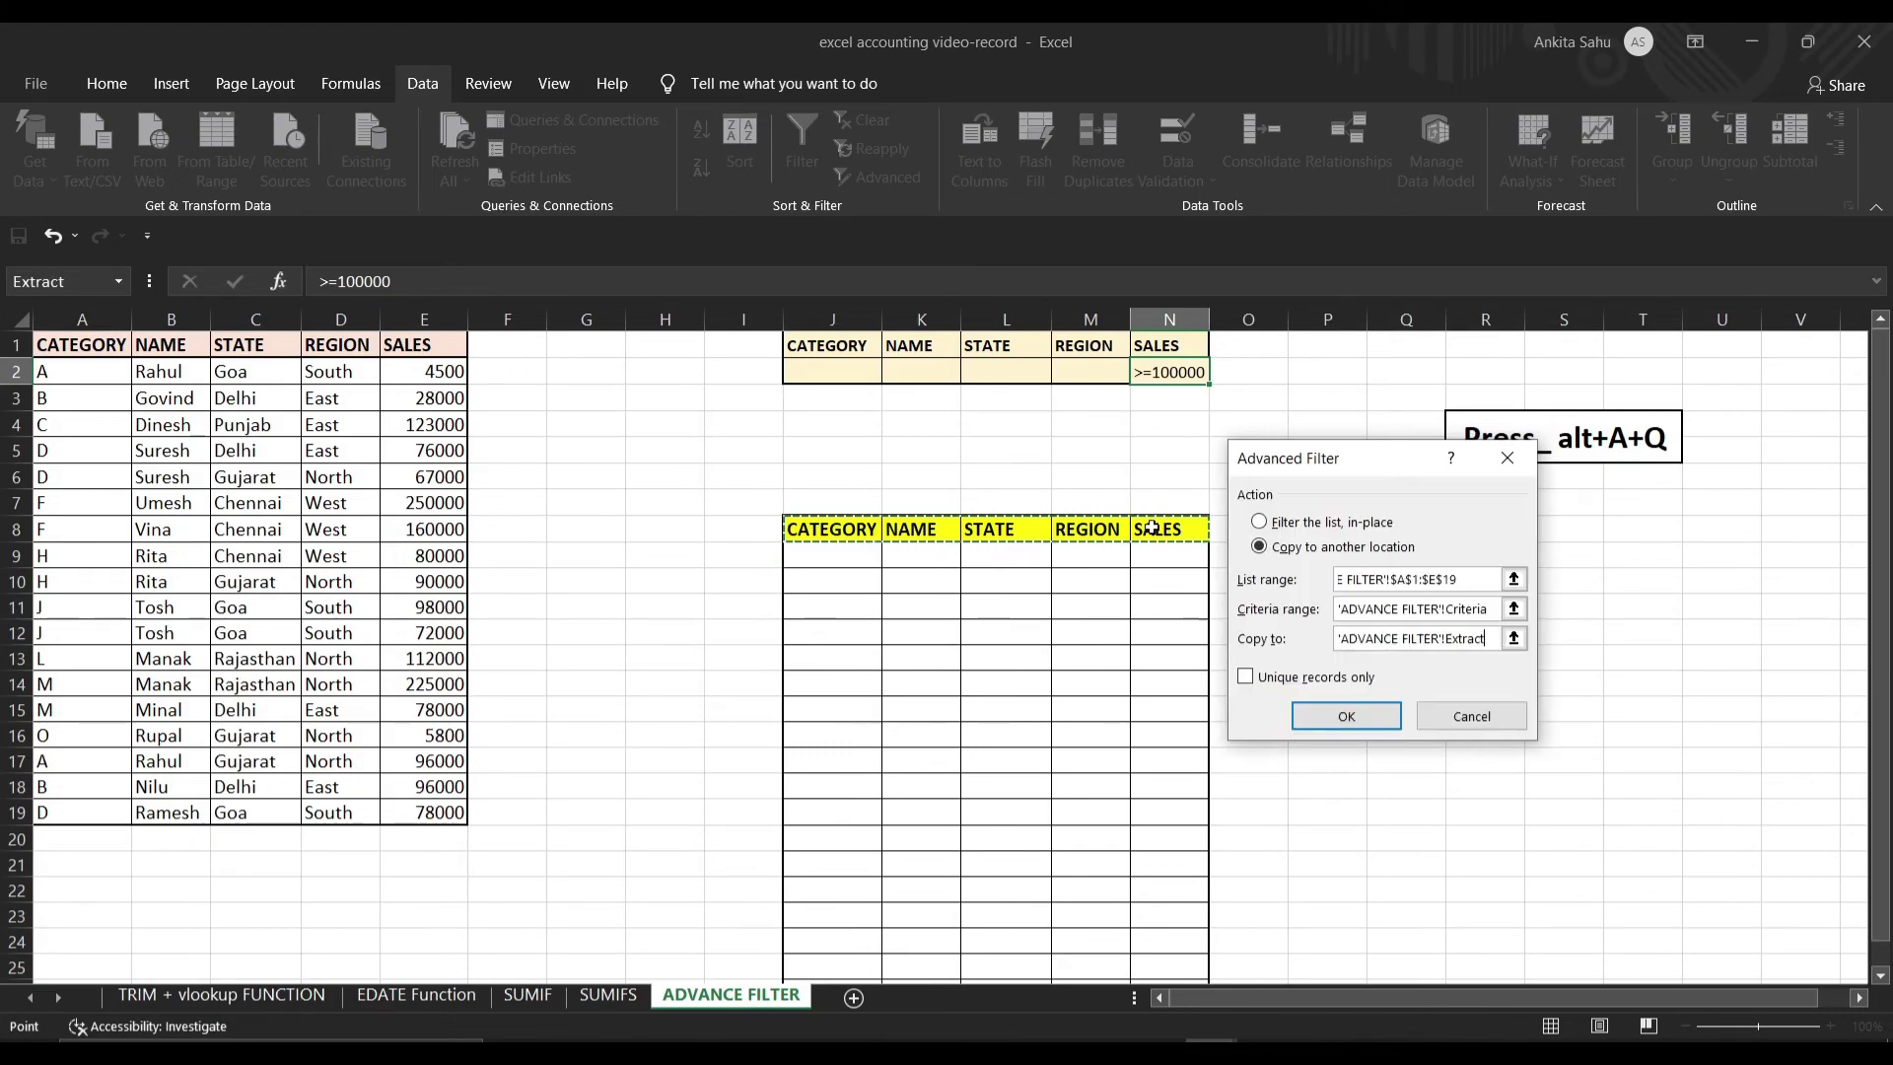
Step: Run the filter with unique records only, extracting five rows with sales of at least 100000
click(1246, 680)
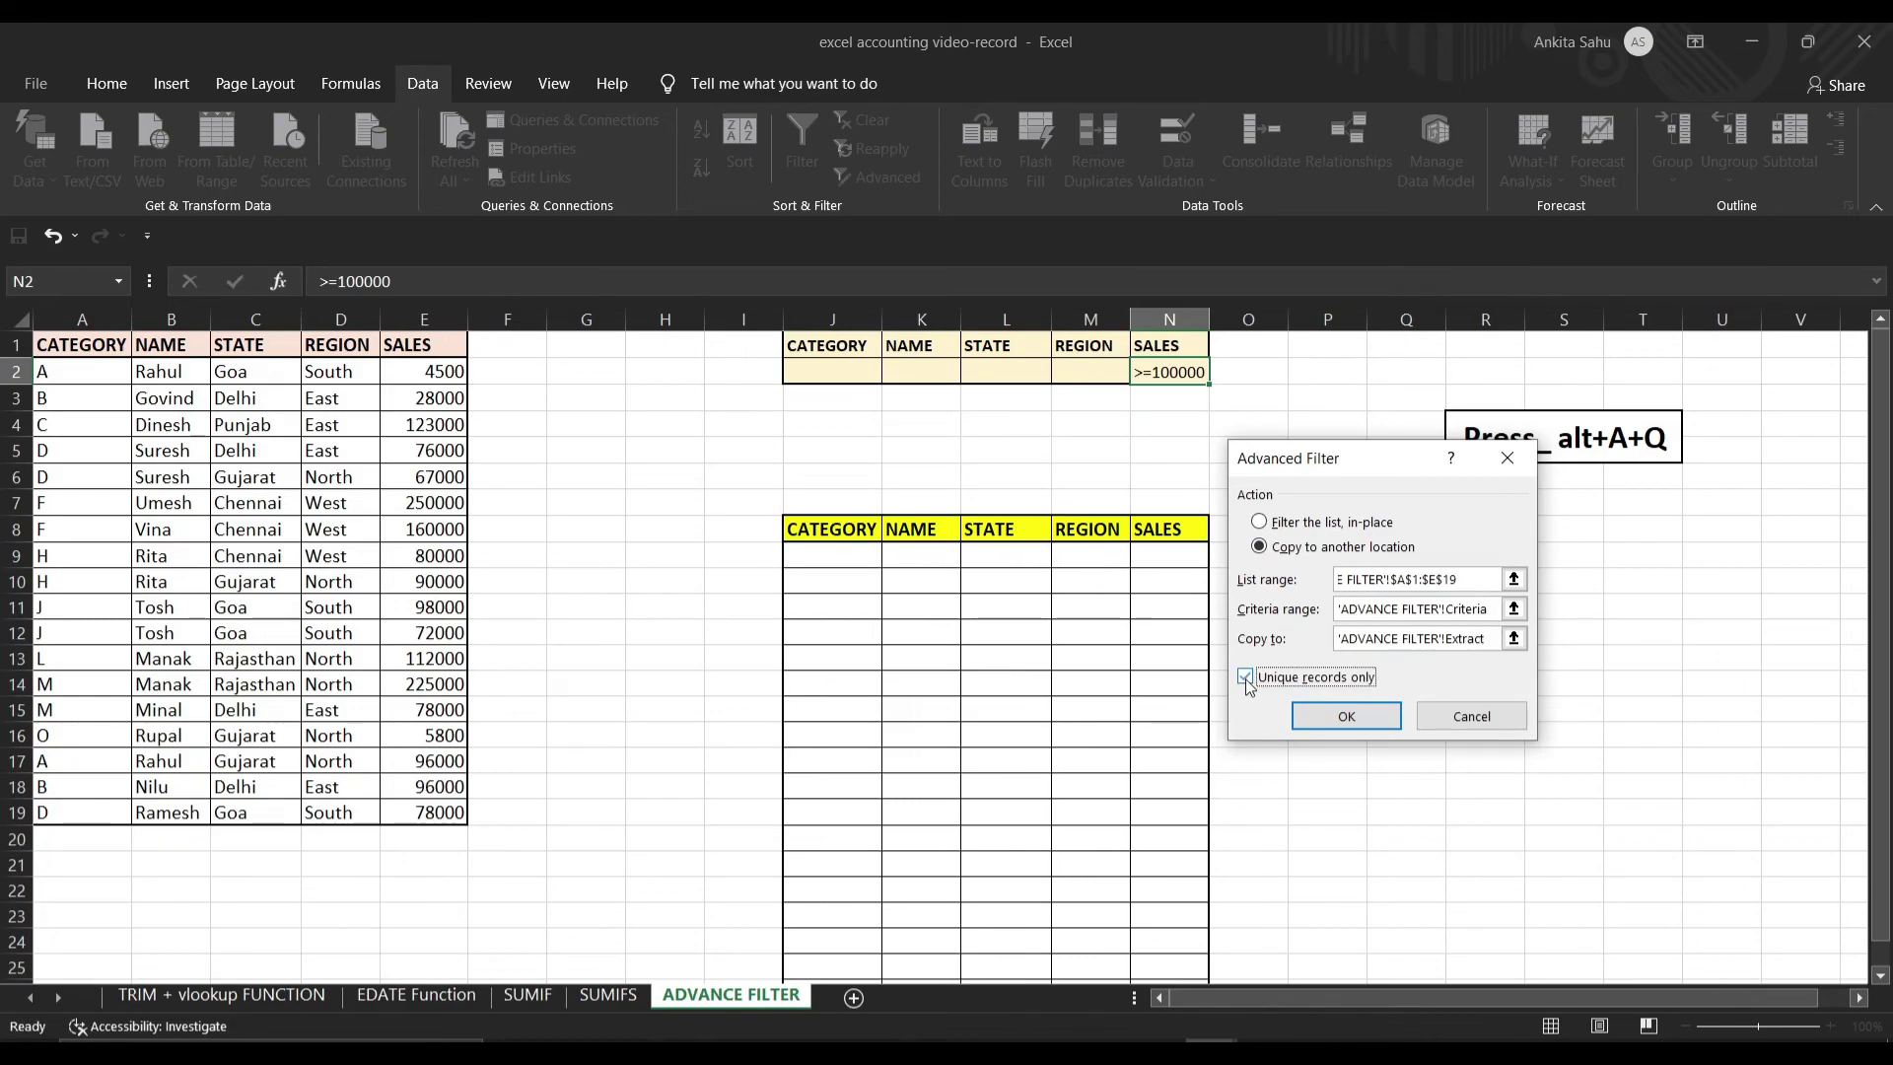
click(1347, 717)
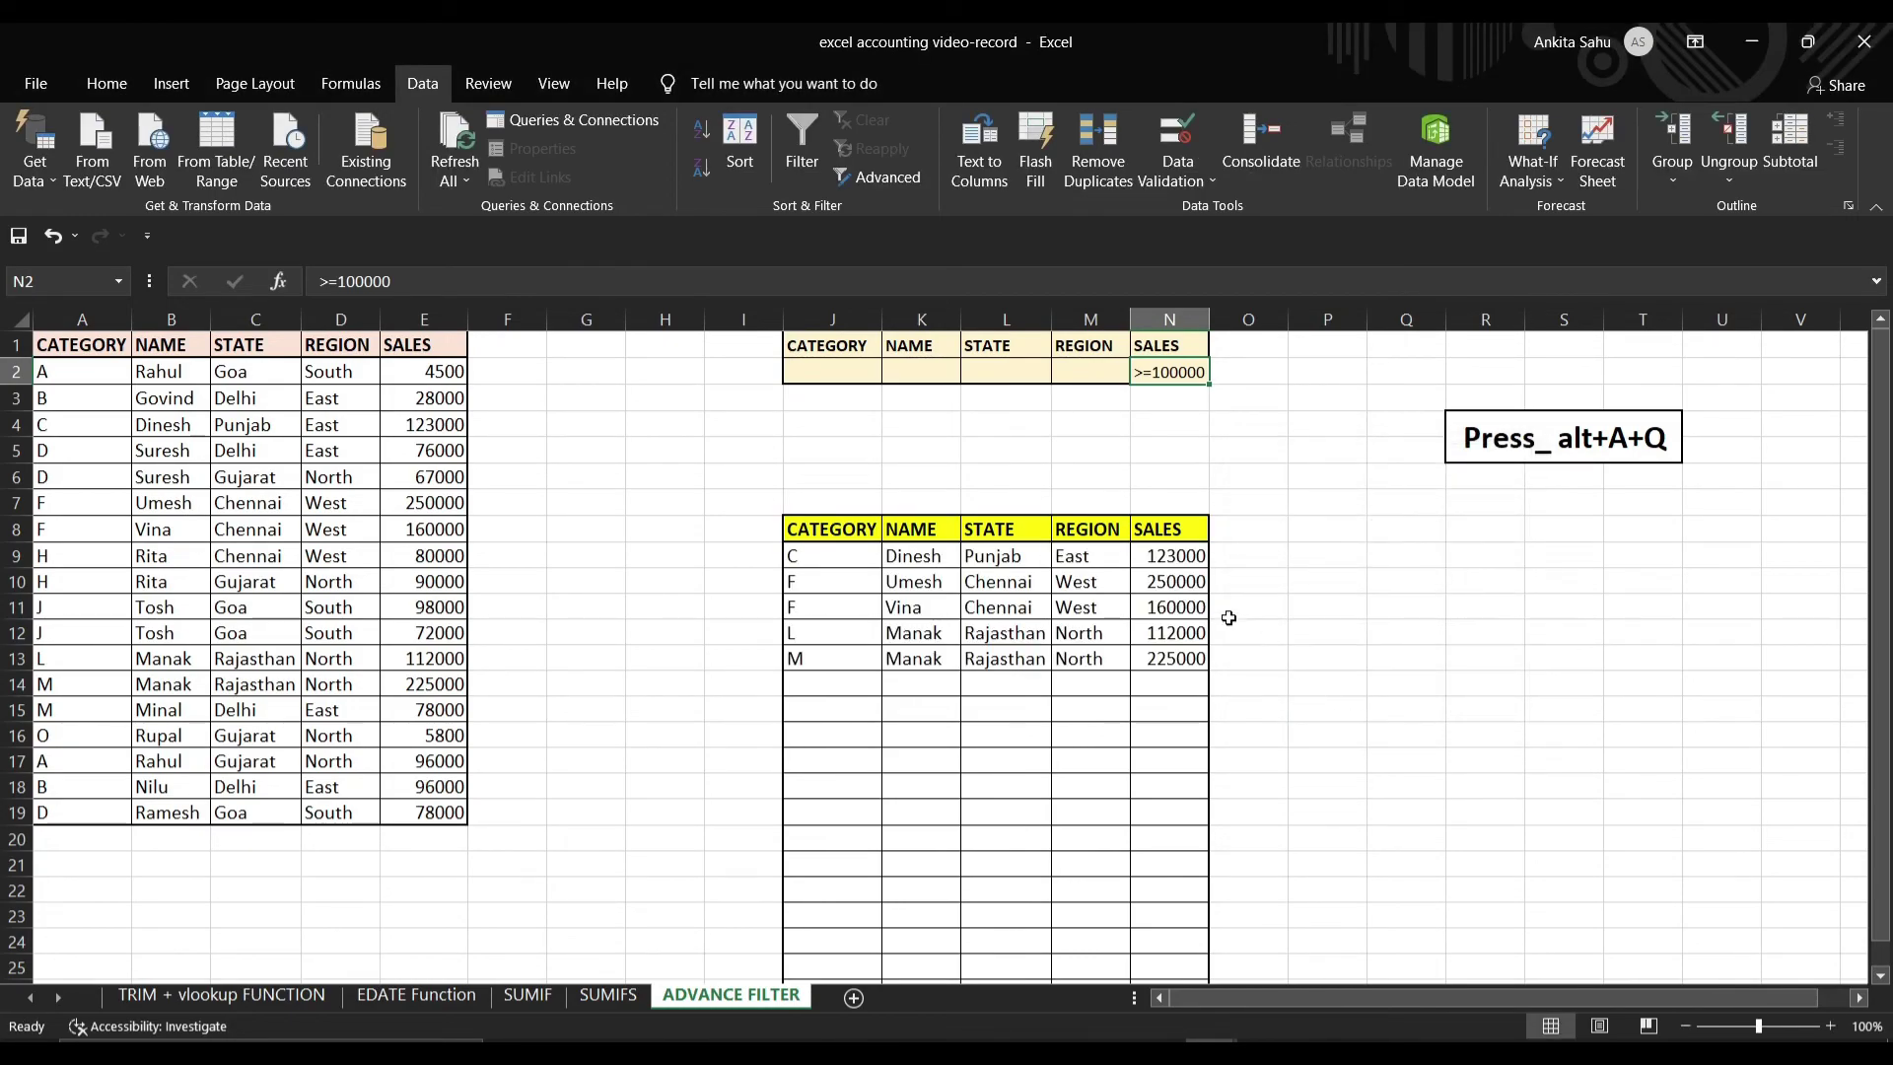